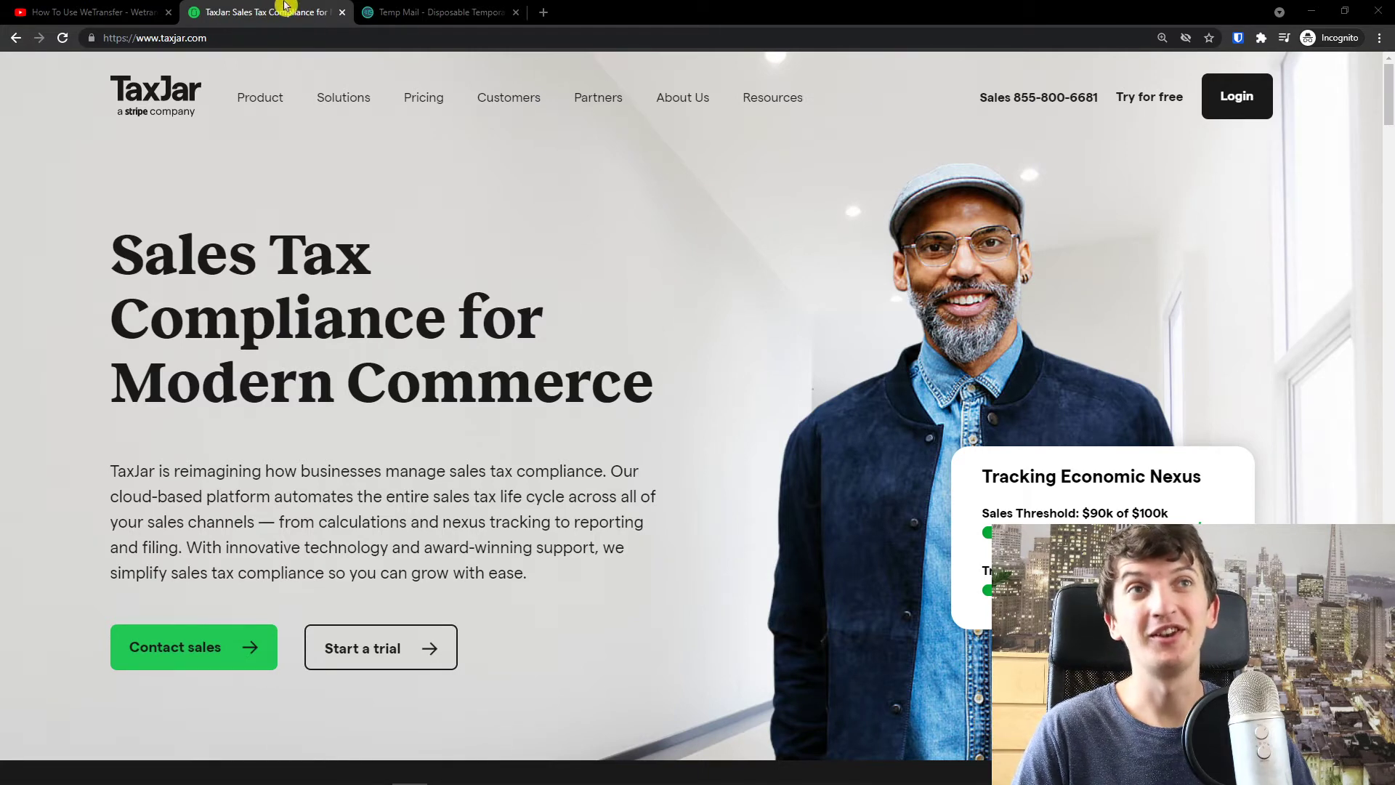
Open the TaxJar link from the video description in a new tab and start the free-trial sign-up.
{"action": "left_click", "coordinate": [138, 12]}
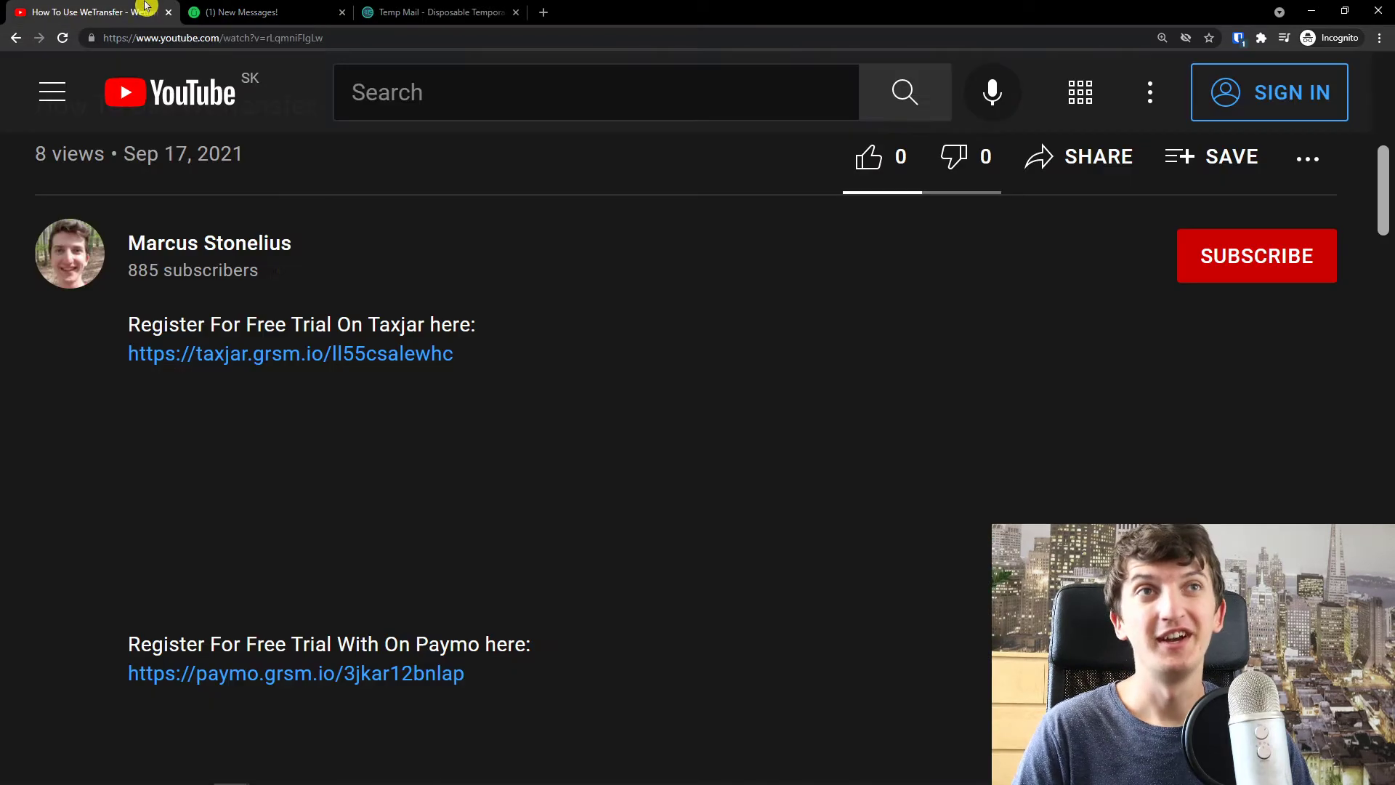
{"action": "middle_click", "coordinate": [247, 358]}
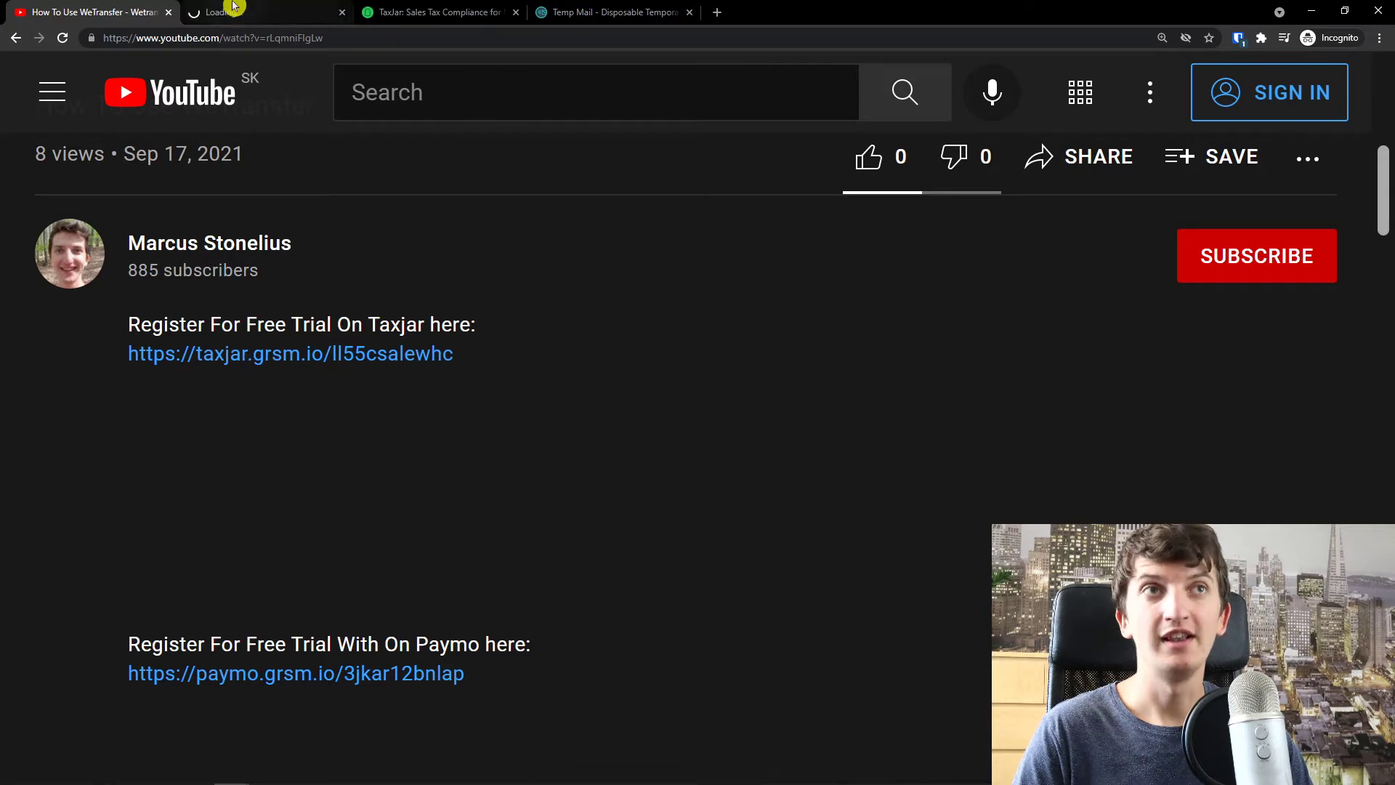
{"action": "left_click", "coordinate": [235, 6]}
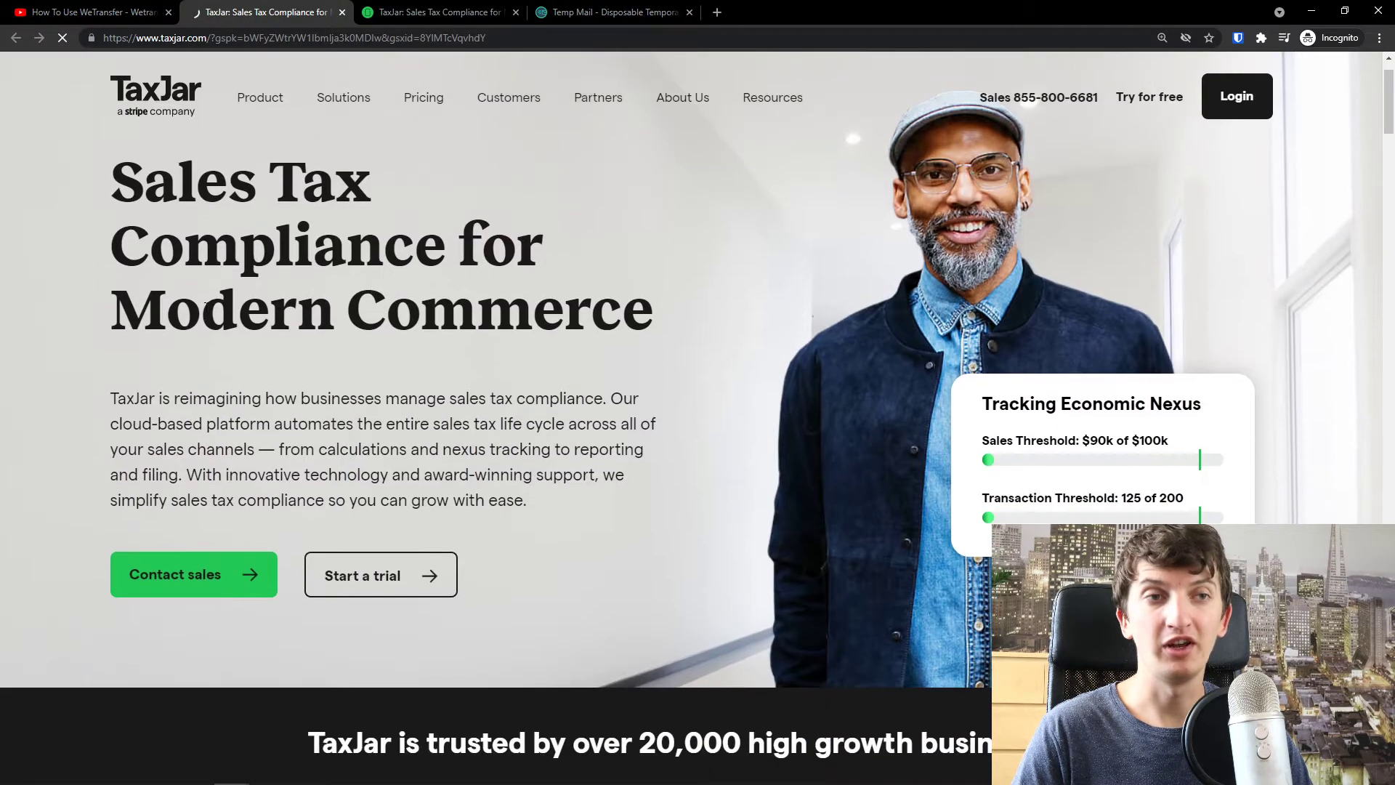
{"action": "scroll", "coordinate": [698, 363], "scroll_direction": "down", "scroll_amount": 1}
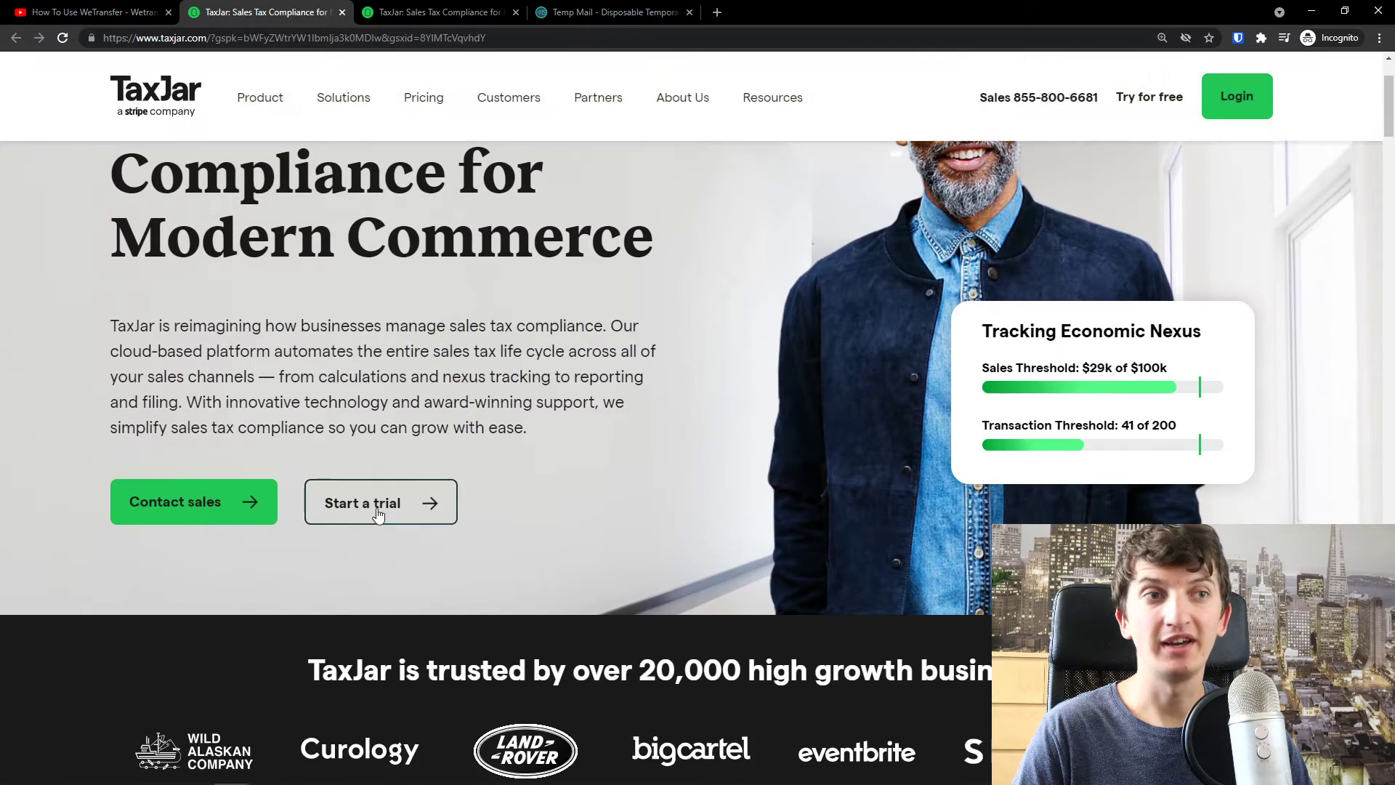
{"action": "left_click", "coordinate": [413, 458]}
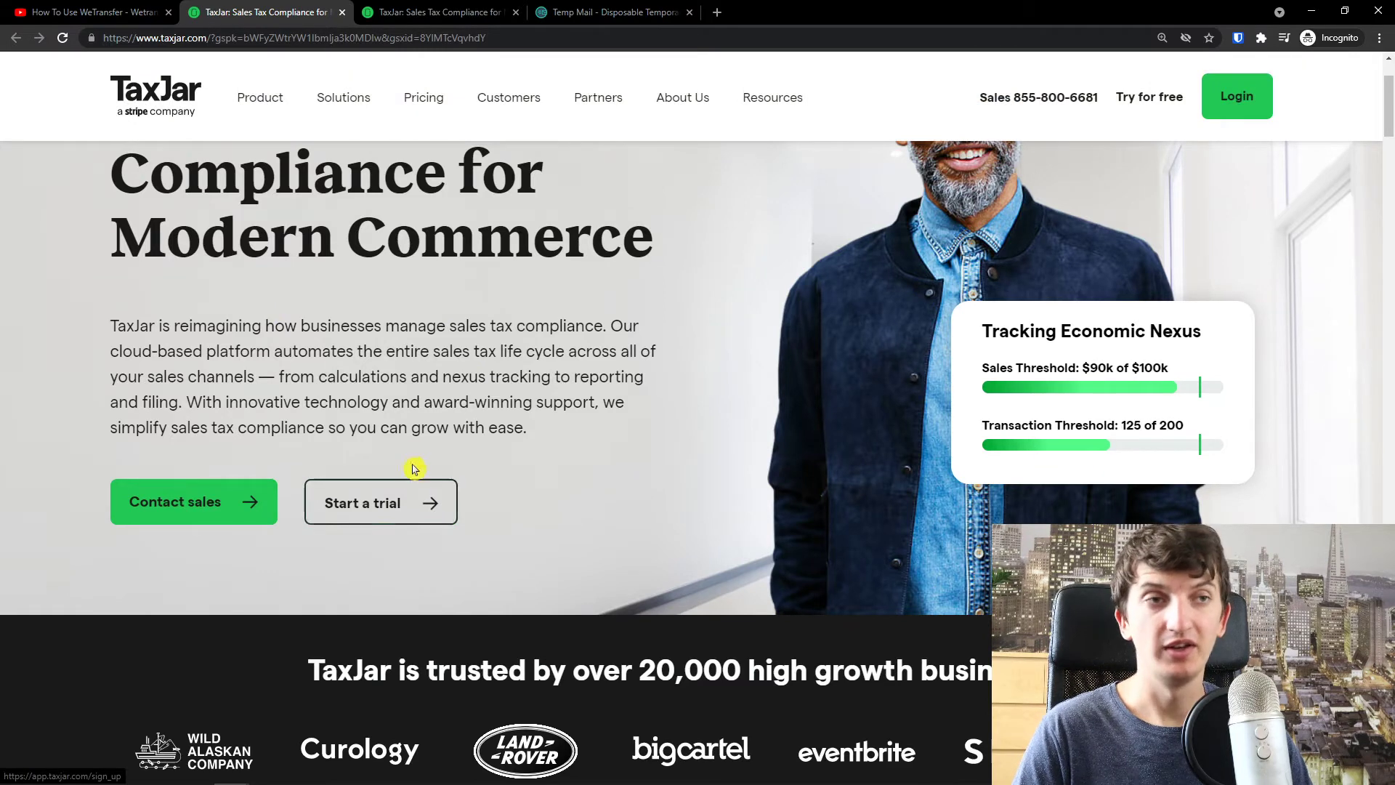
{"action": "left_click", "coordinate": [407, 515]}
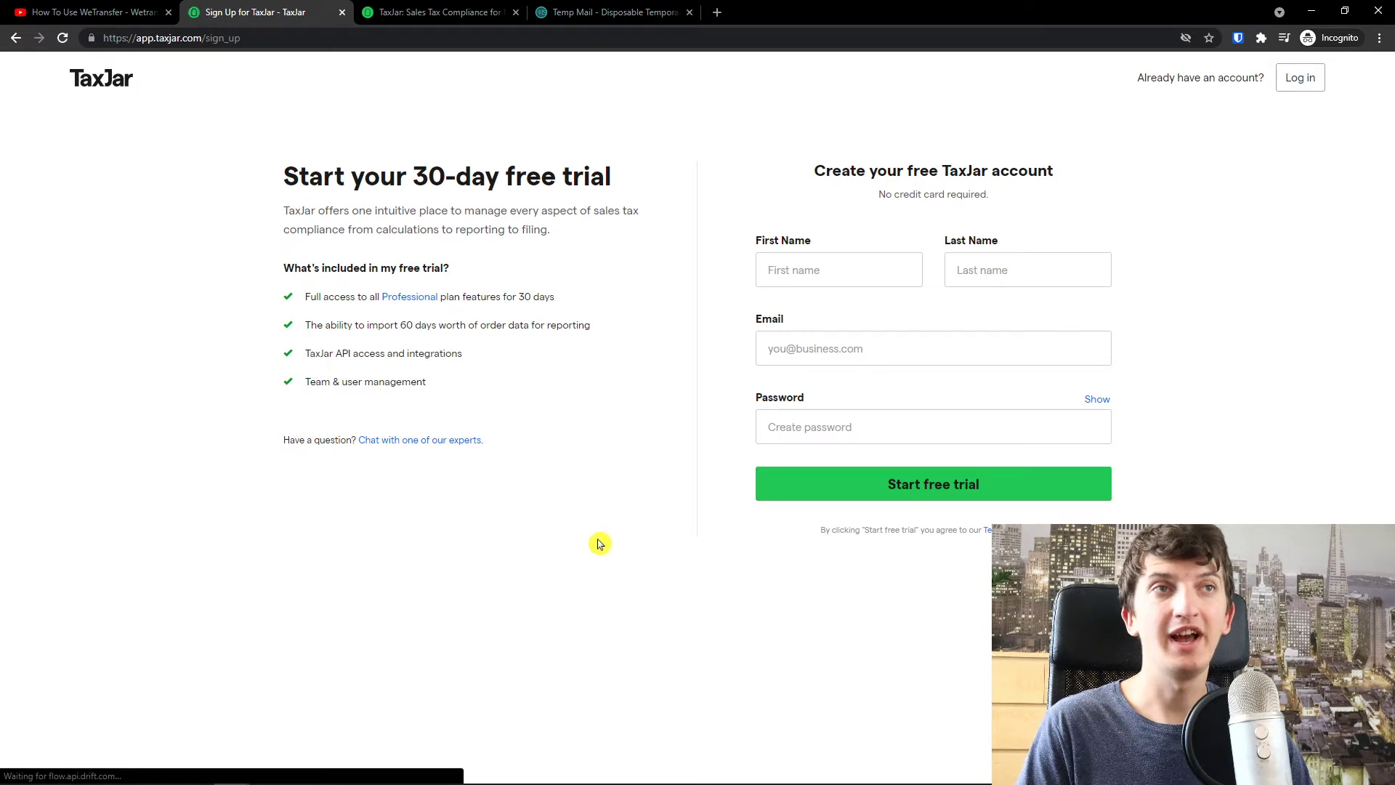
Zoom the sign-up page to 125% and enter the first name, last name and temporary e-mail address.
{"action": "key", "text": "ctrl+plus"}
{"action": "key", "text": "ctrl+plus"}
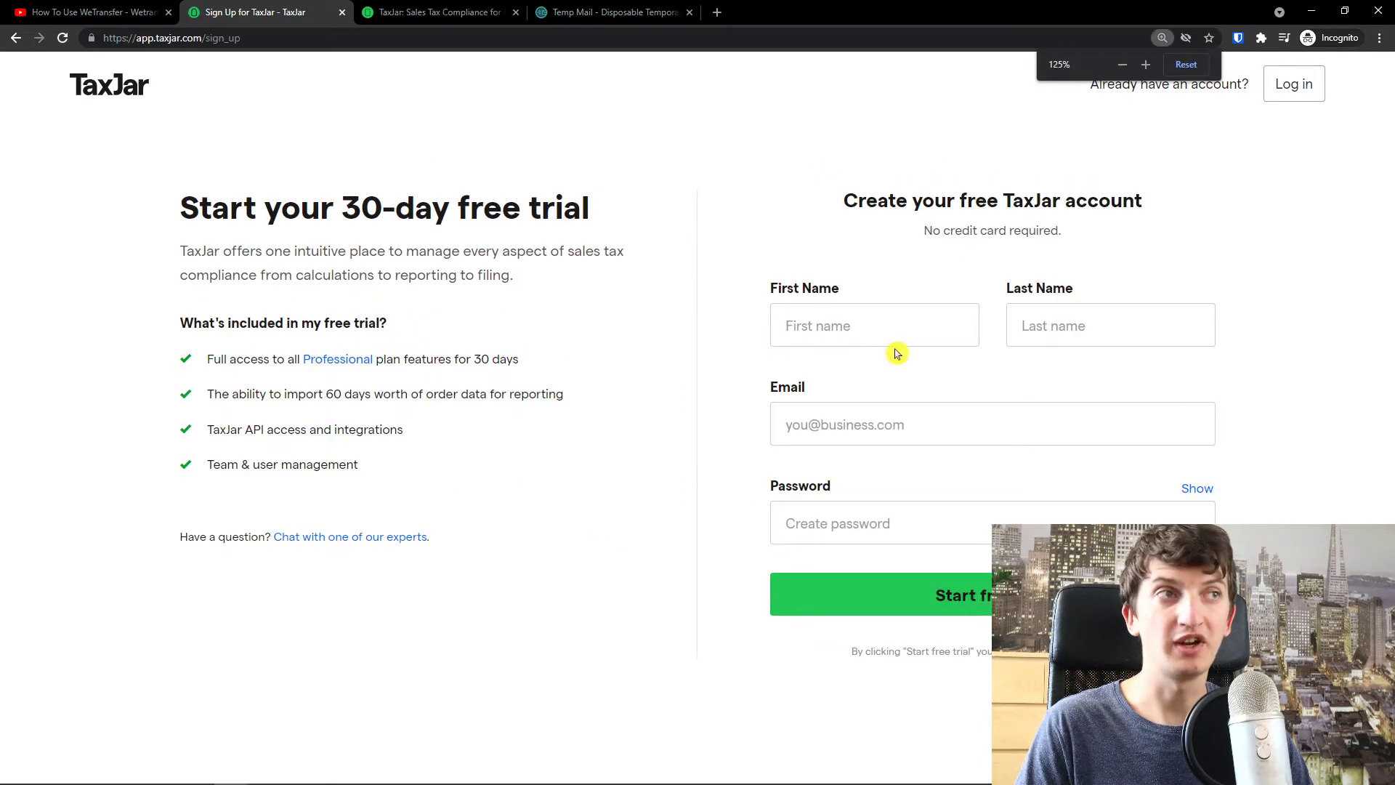
{"action": "left_click", "coordinate": [891, 324]}
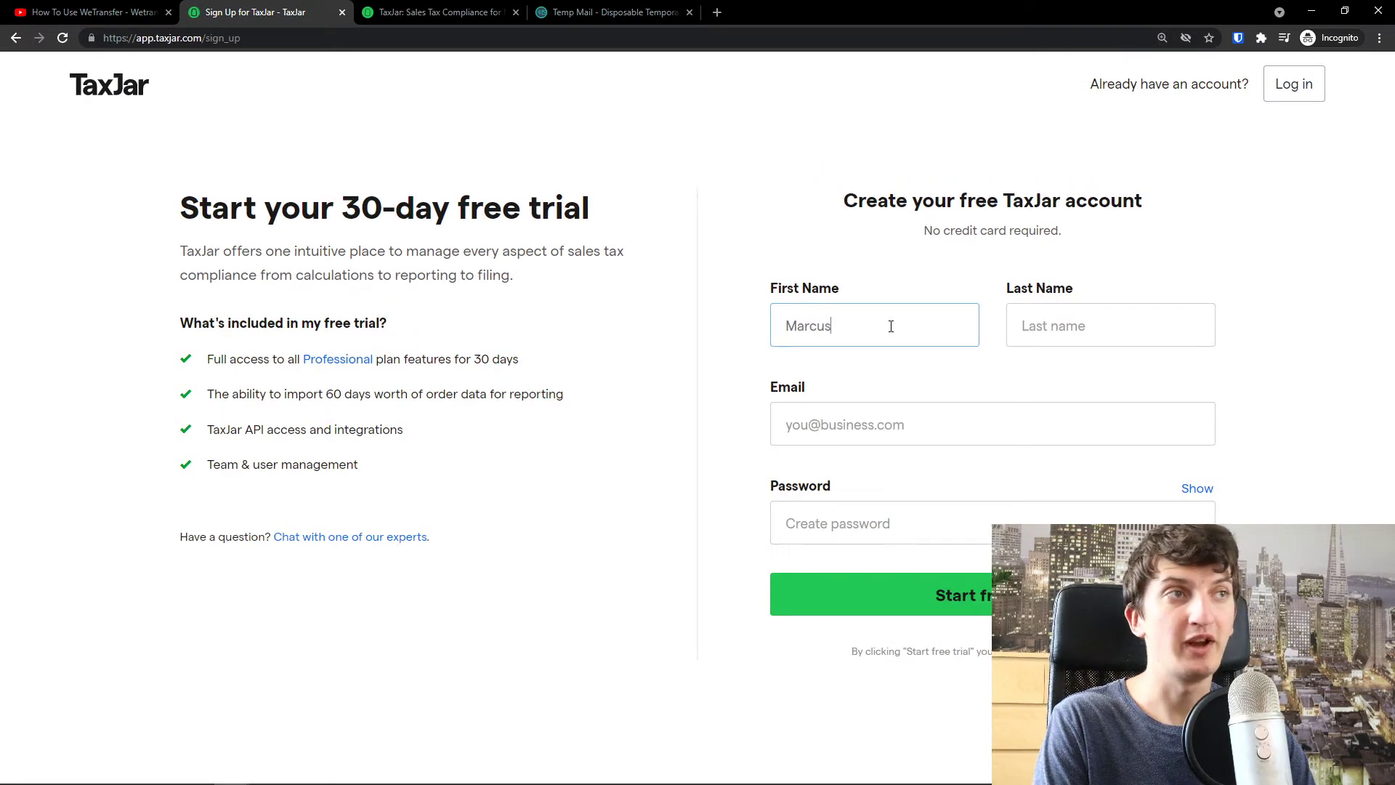
{"action": "key", "text": "Tab"}
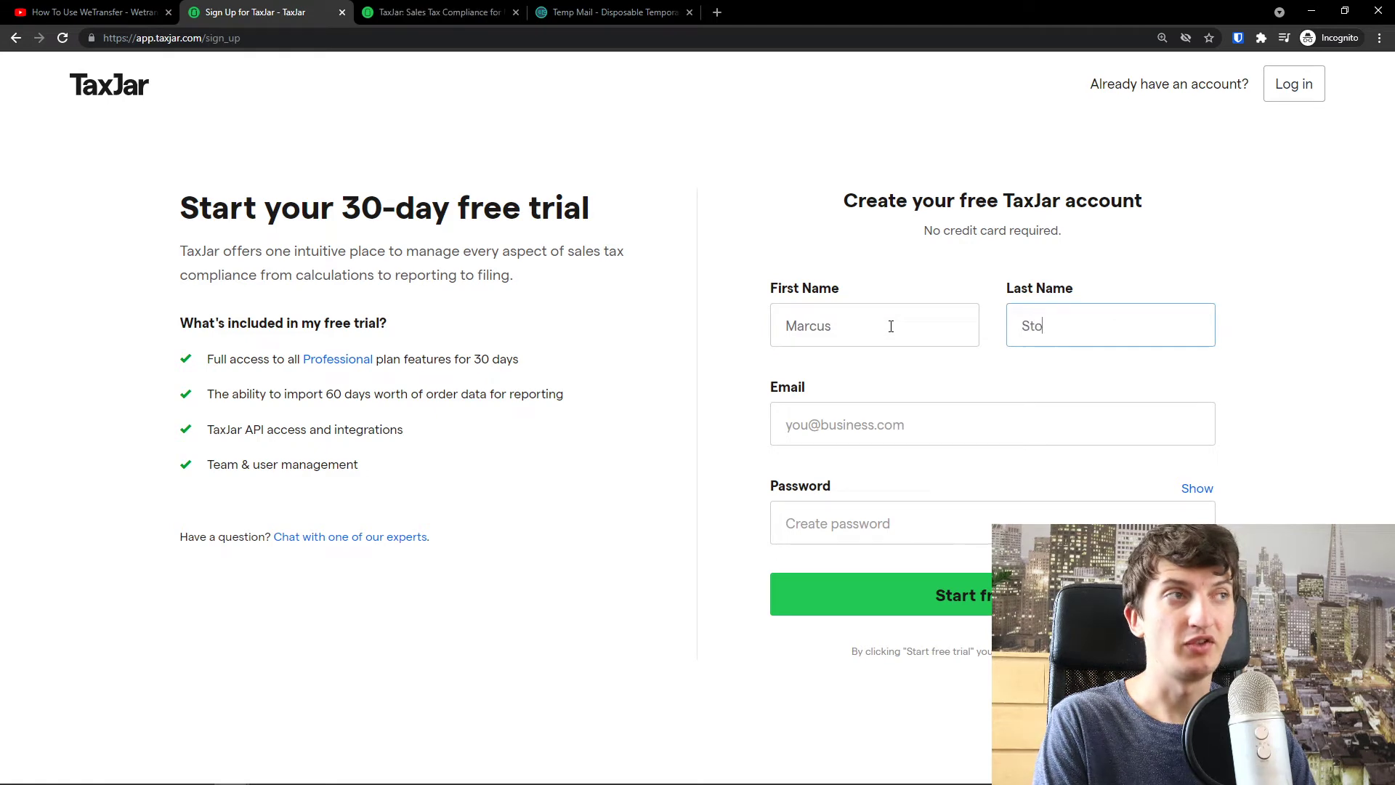
{"action": "key", "text": "Tab"}
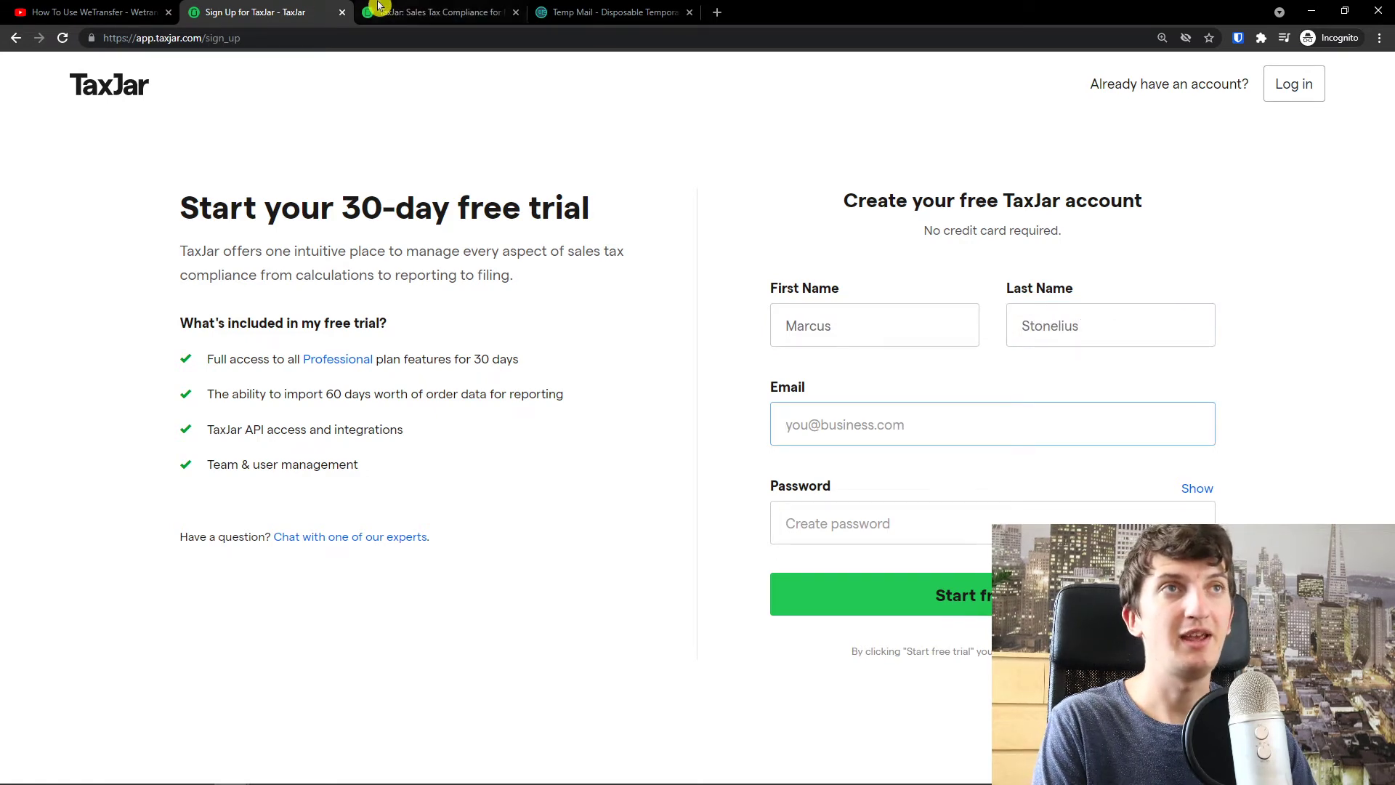
{"action": "key", "text": "ctrl+Tab"}
{"action": "key", "text": "ctrl+Tab"}
{"action": "left_click", "coordinate": [914, 275]}
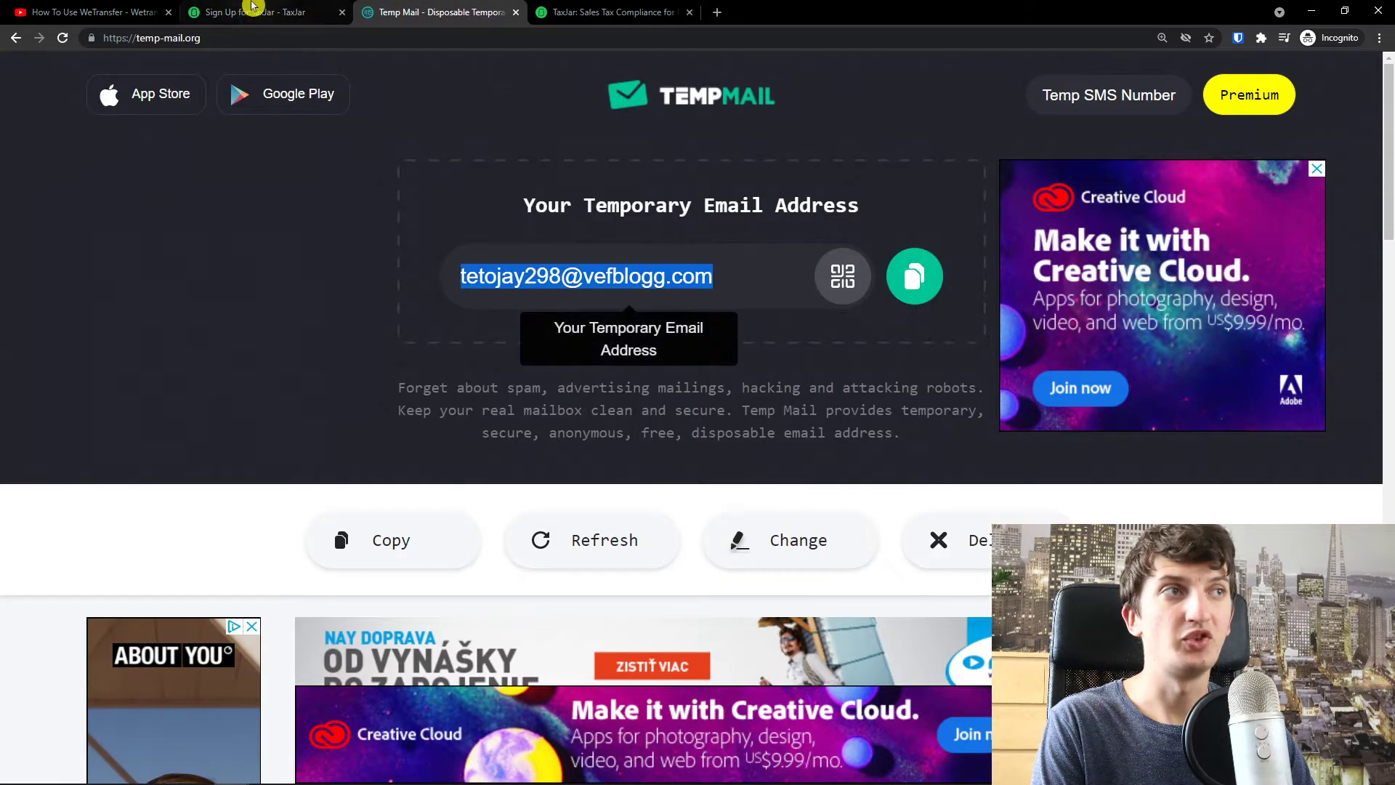
{"action": "key", "text": "ctrl+shift+Tab"}
{"action": "key", "text": "ctrl+v"}
Enter the account password, submit the form to start the free trial, and dismiss the password-saving prompt.
{"action": "left_click", "coordinate": [844, 535]}
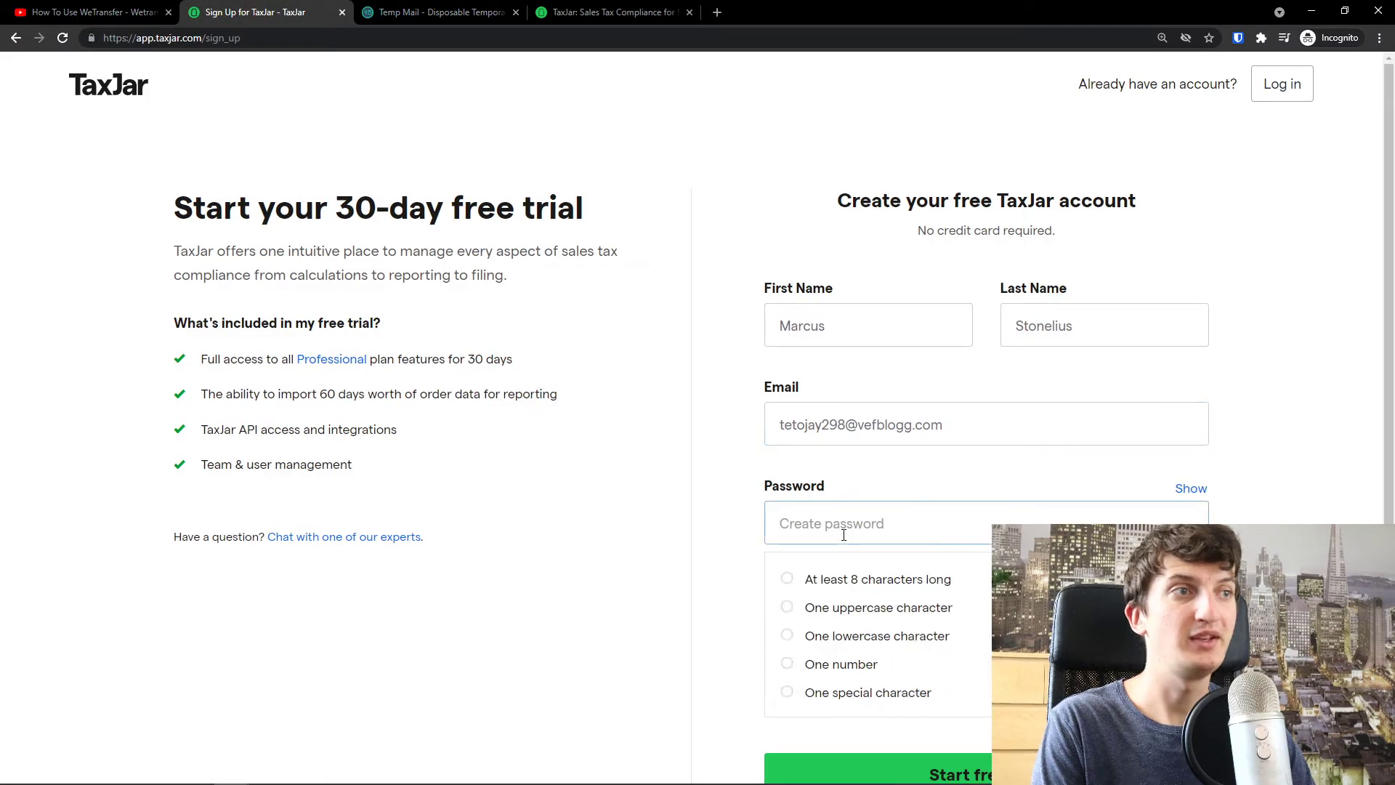
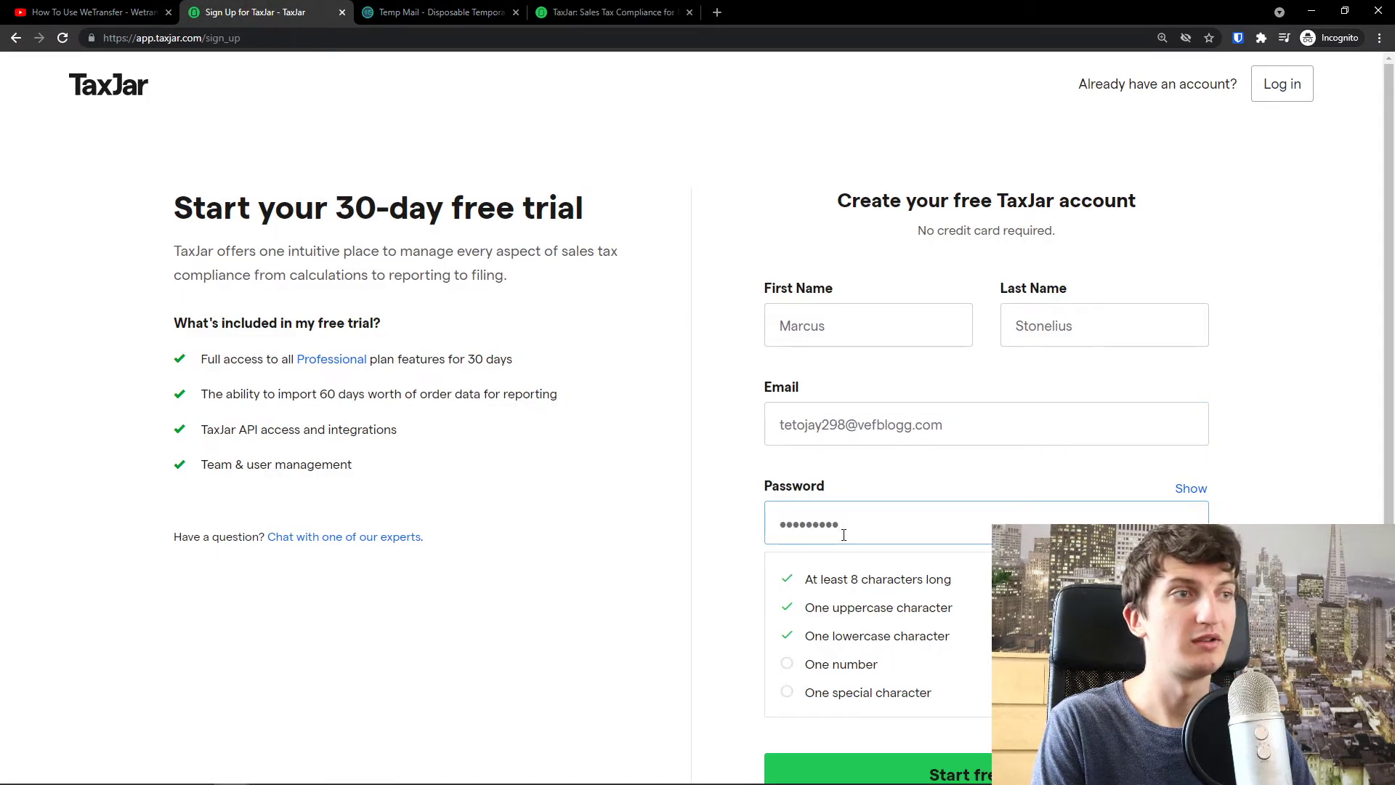
{"action": "left_click", "coordinate": [743, 544]}
{"action": "scroll", "coordinate": [729, 545], "scroll_direction": "down", "scroll_amount": 1}
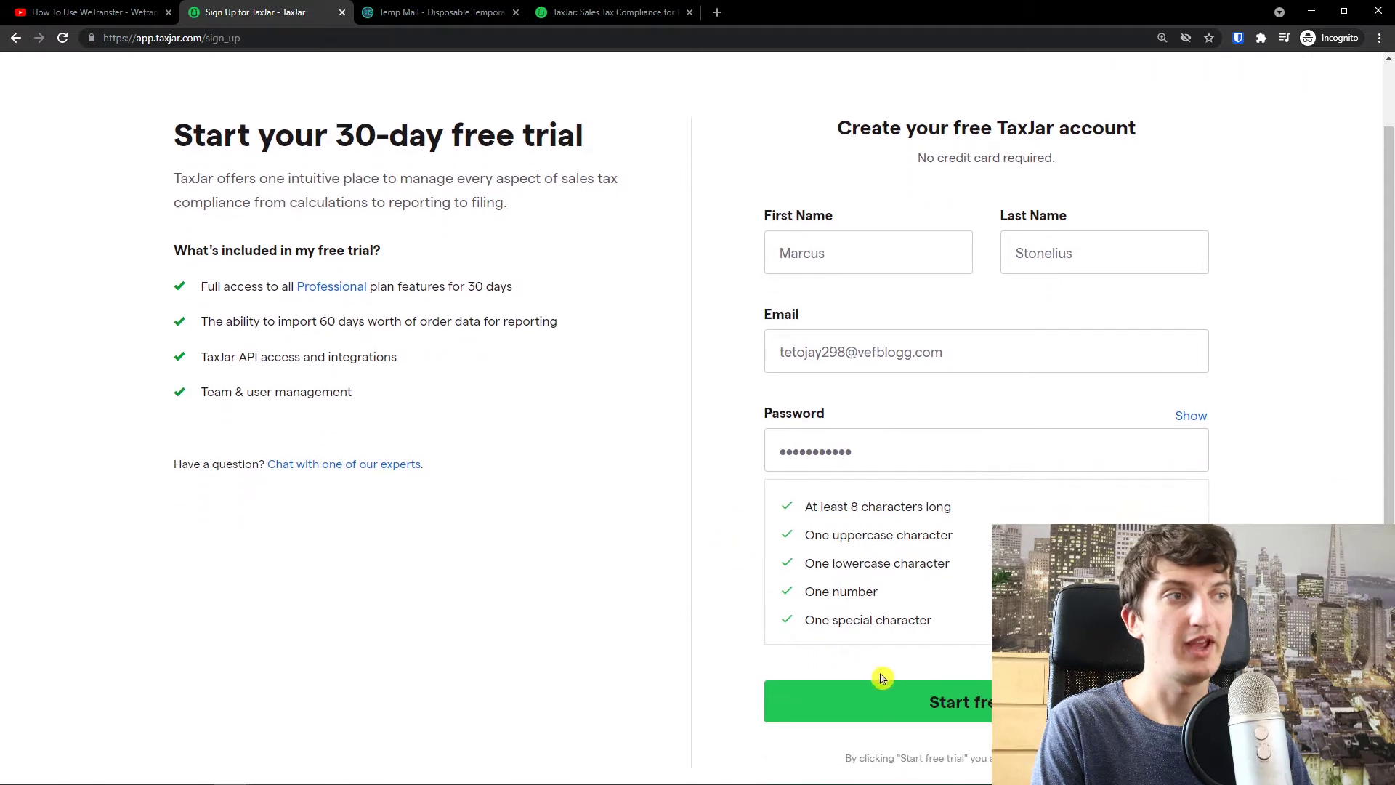
{"action": "scroll", "coordinate": [800, 669], "scroll_direction": "up", "scroll_amount": 1}
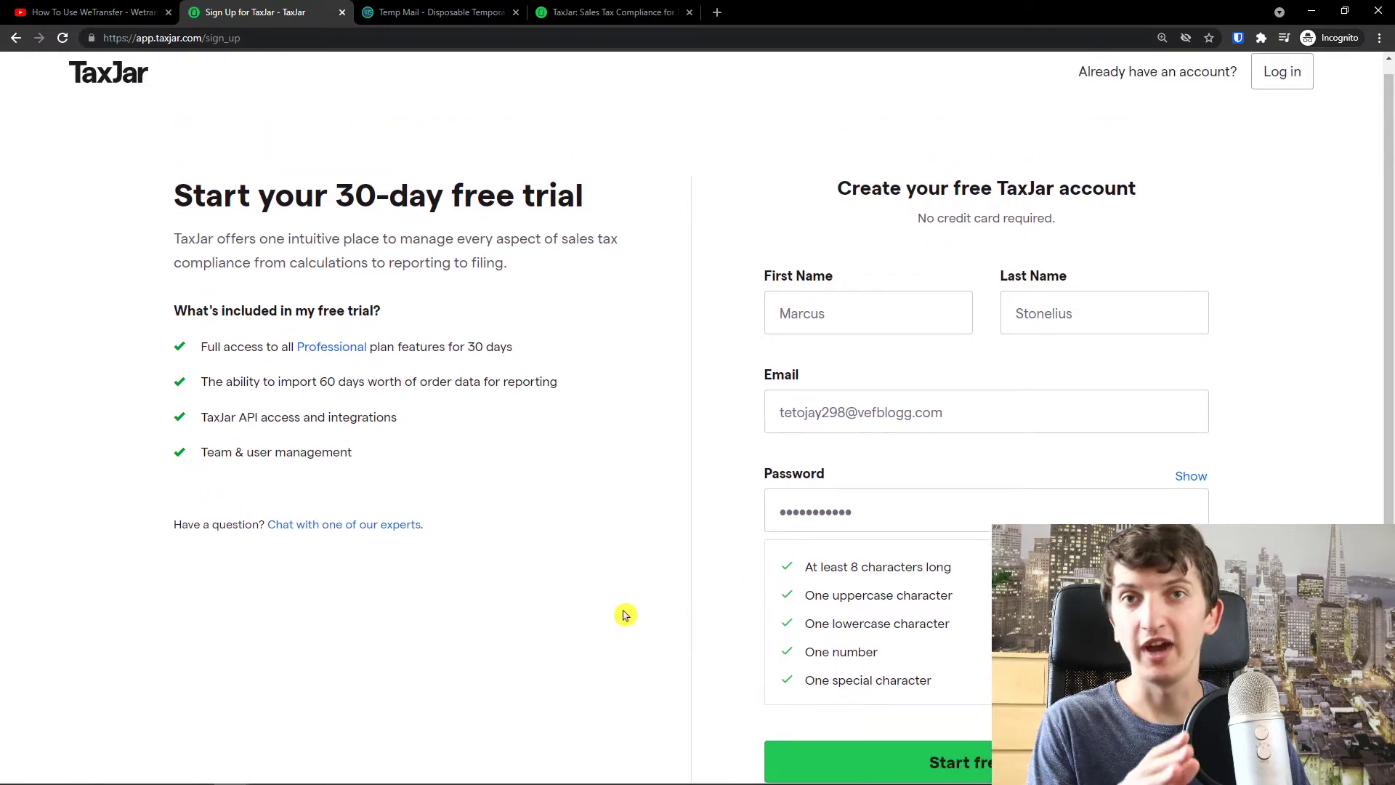
{"action": "scroll", "coordinate": [624, 614], "scroll_direction": "down", "scroll_amount": 1}
{"action": "left_click", "coordinate": [95, 12]}
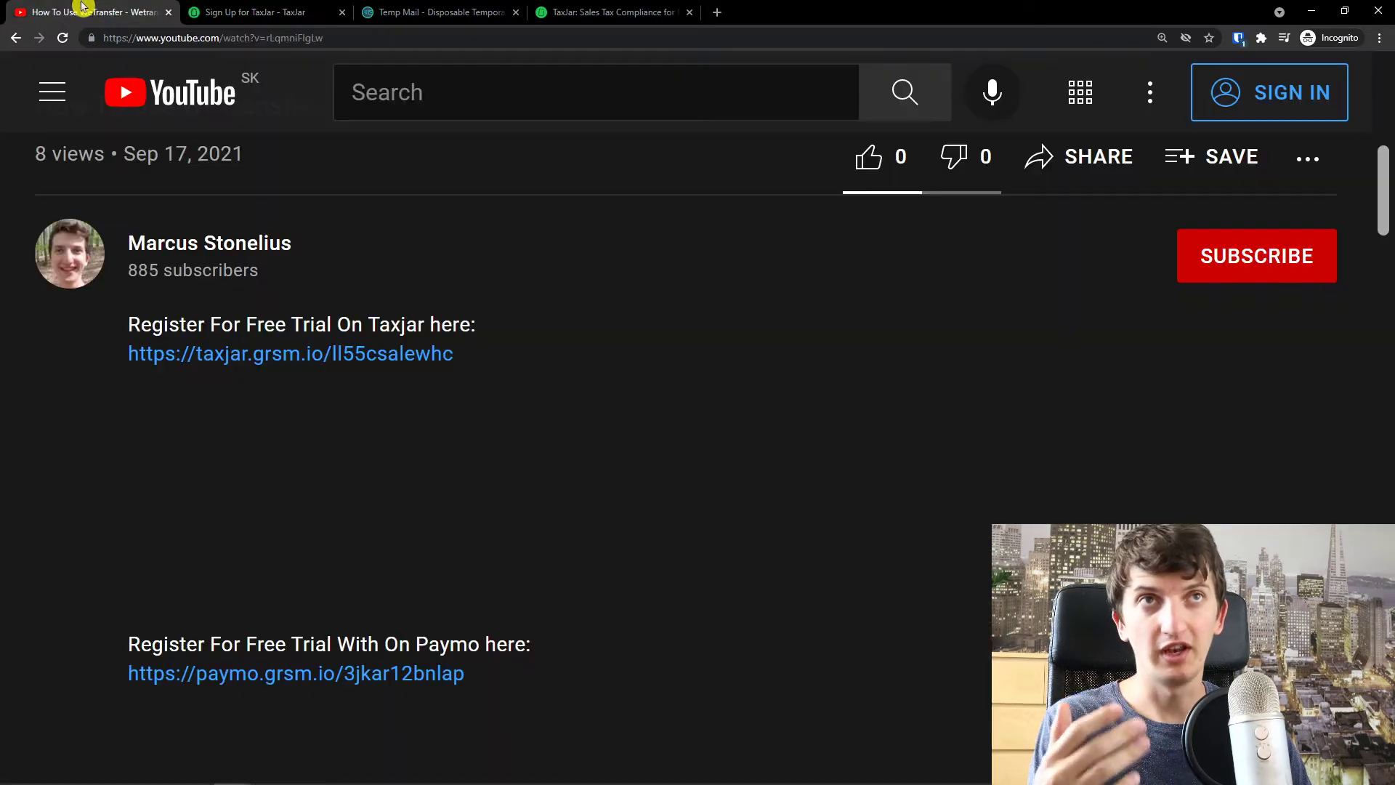
{"action": "left_click", "coordinate": [287, 12]}
{"action": "scroll", "coordinate": [405, 452], "scroll_direction": "up", "scroll_amount": 1}
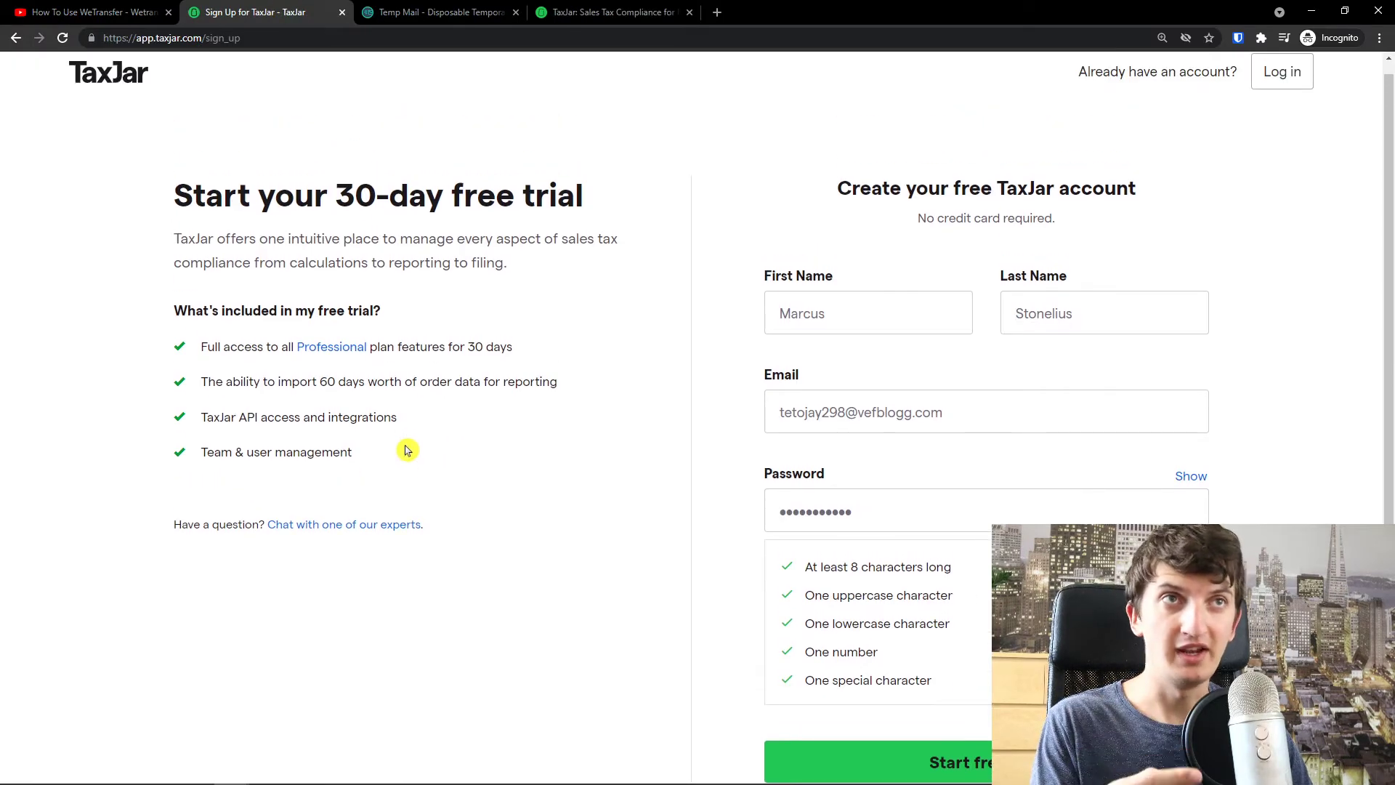
{"action": "scroll", "coordinate": [878, 694], "scroll_direction": "down", "scroll_amount": 1}
{"action": "left_click", "coordinate": [877, 694]}
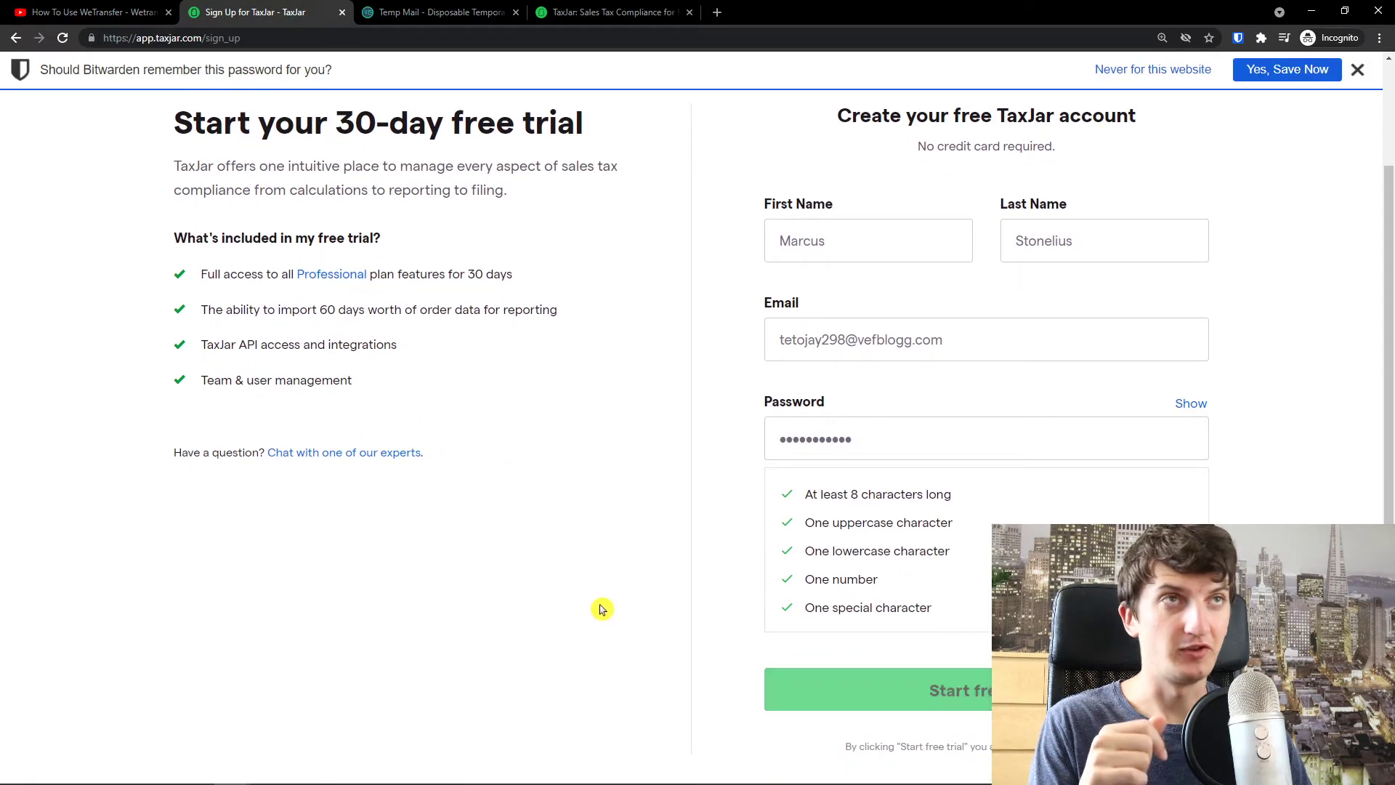
{"action": "left_click", "coordinate": [1358, 69]}
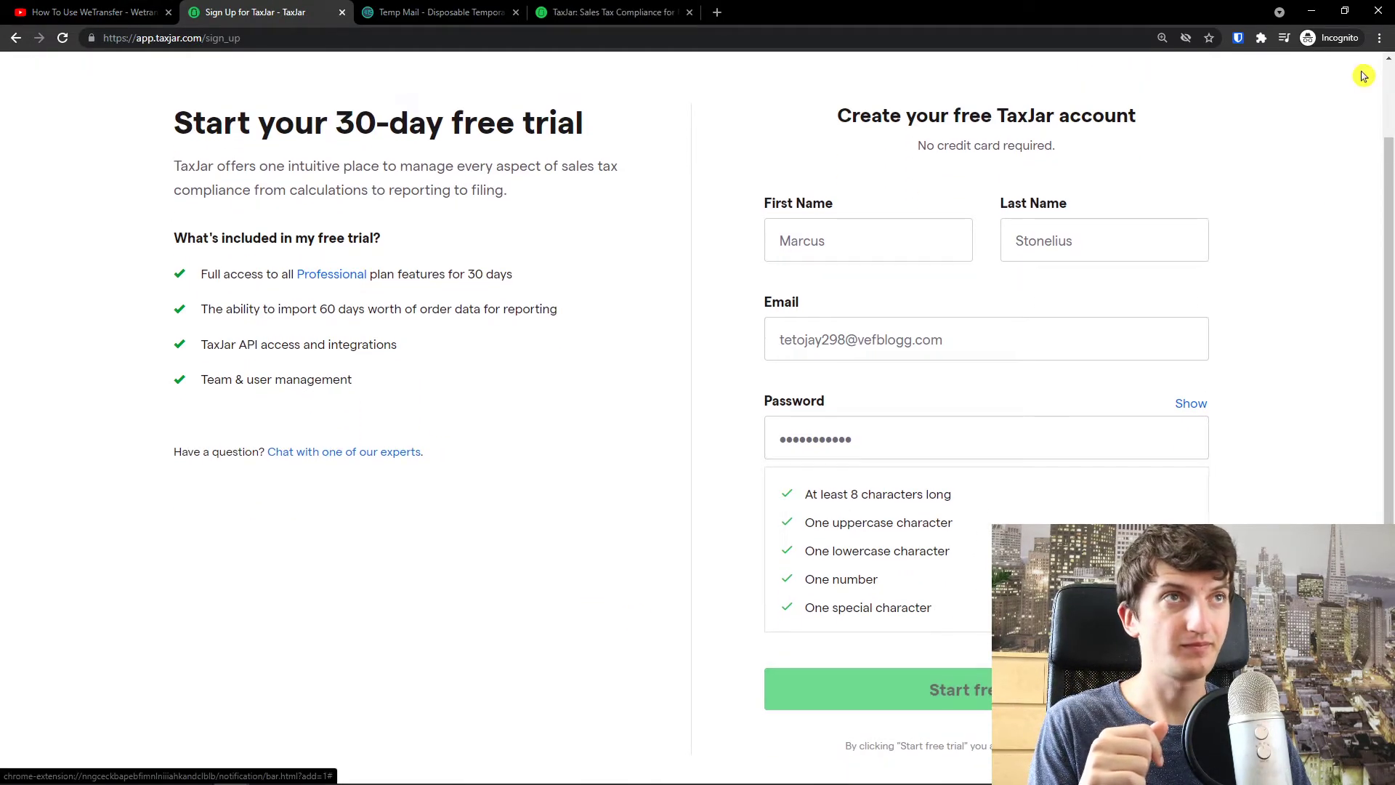
{"action": "scroll", "coordinate": [734, 330], "scroll_direction": "down", "scroll_amount": 1}
Enter the business name, choose 'Between 0 and 200' monthly orders, leave phone empty, and continue.
{"action": "left_click", "coordinate": [730, 301]}
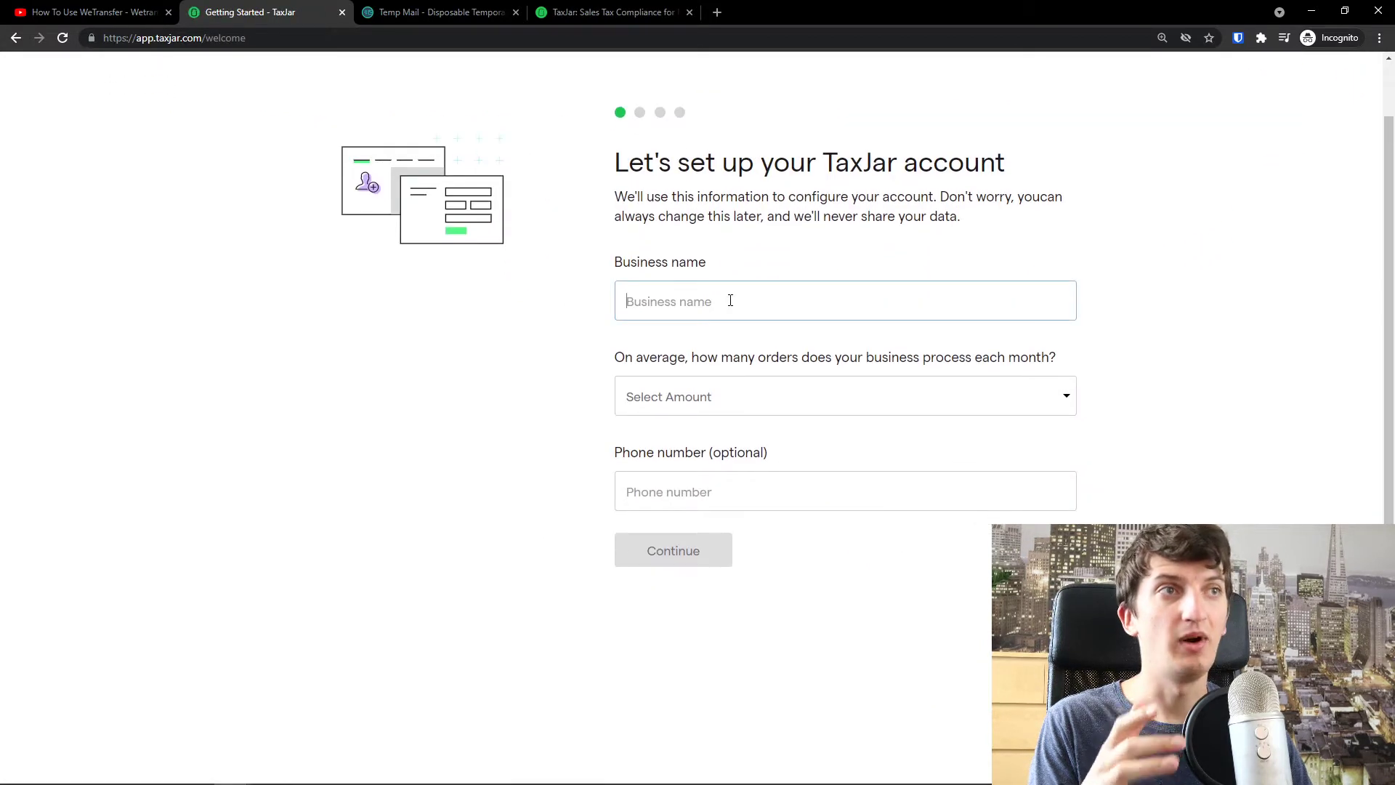
{"action": "type", "text": "Sun wei s"}
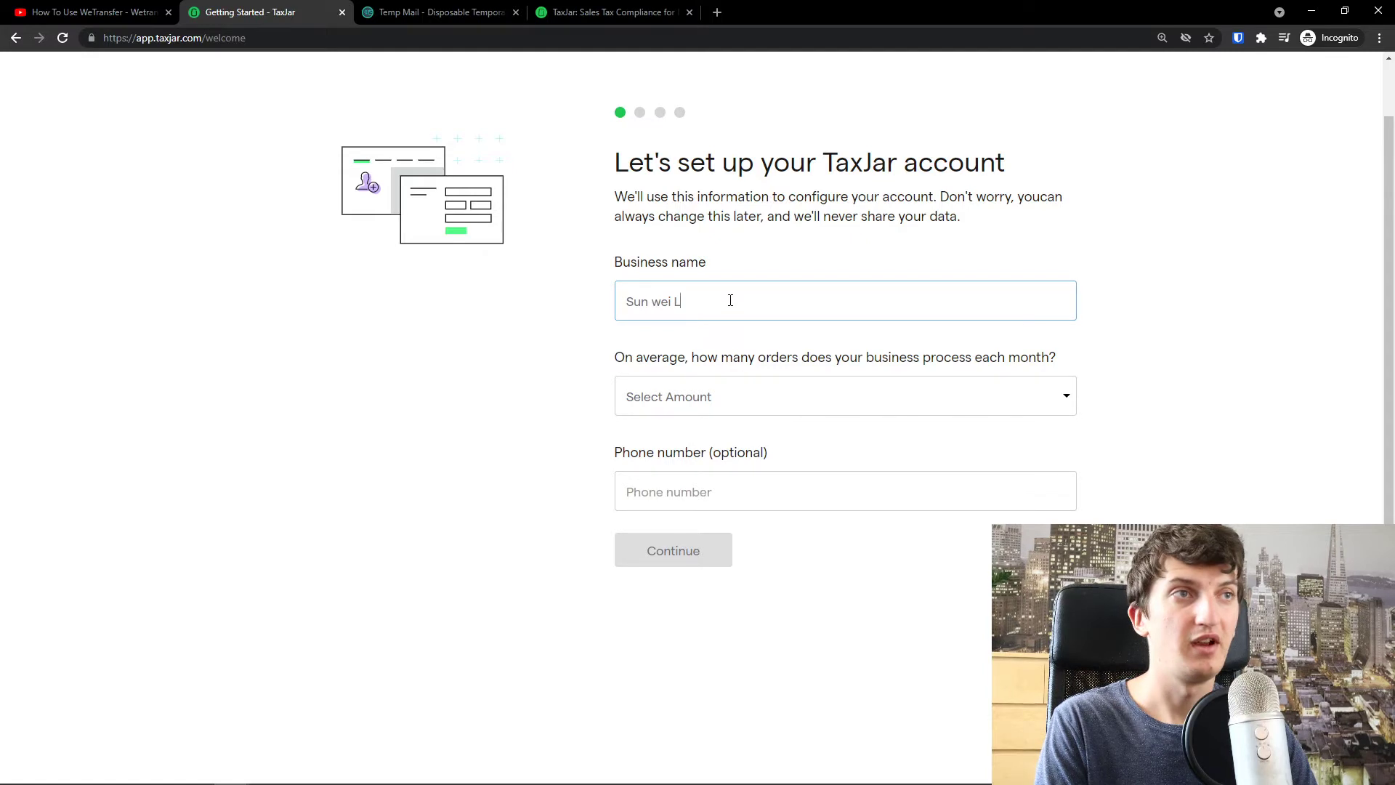
{"action": "type", "text": "C"}
{"action": "left_click", "coordinate": [691, 386]}
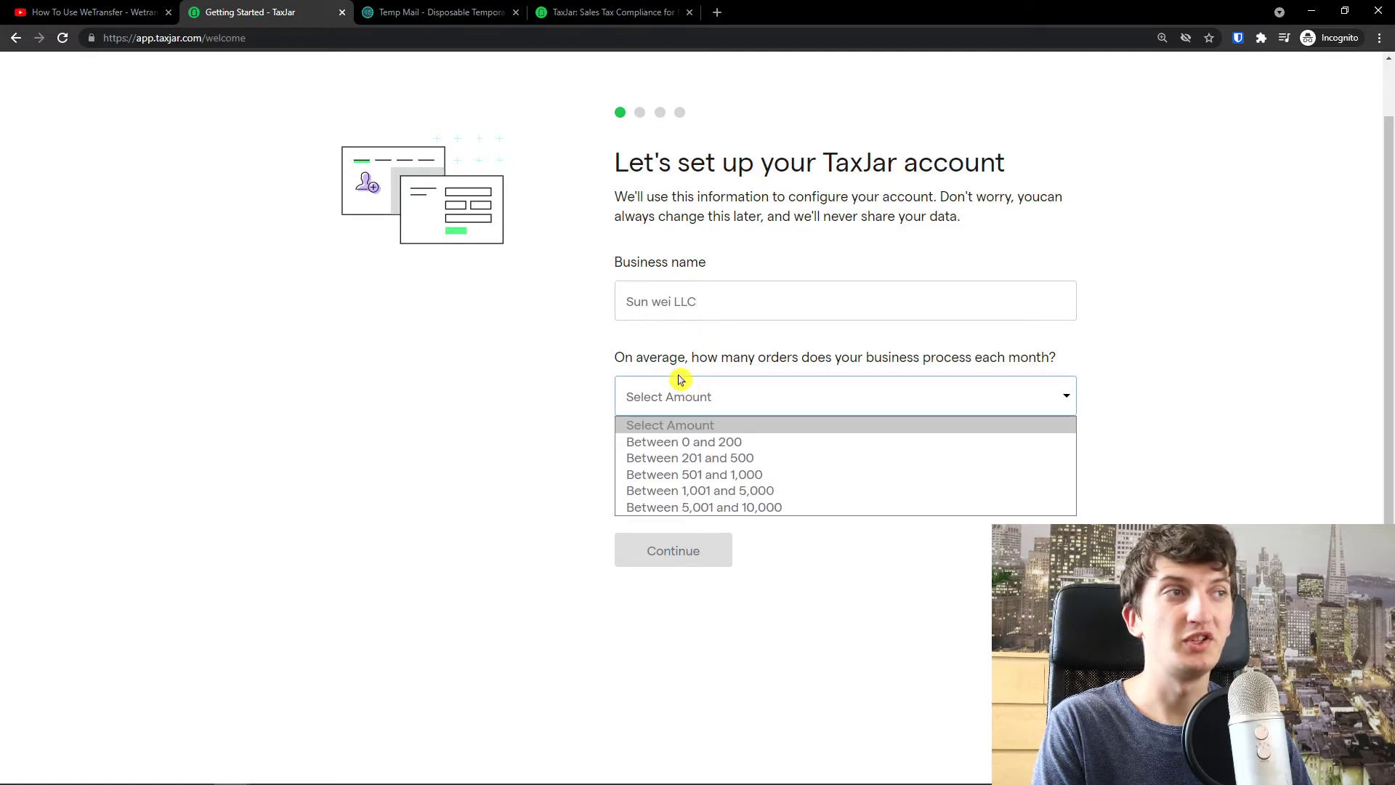
{"action": "left_click", "coordinate": [732, 450]}
{"action": "left_click", "coordinate": [750, 492]}
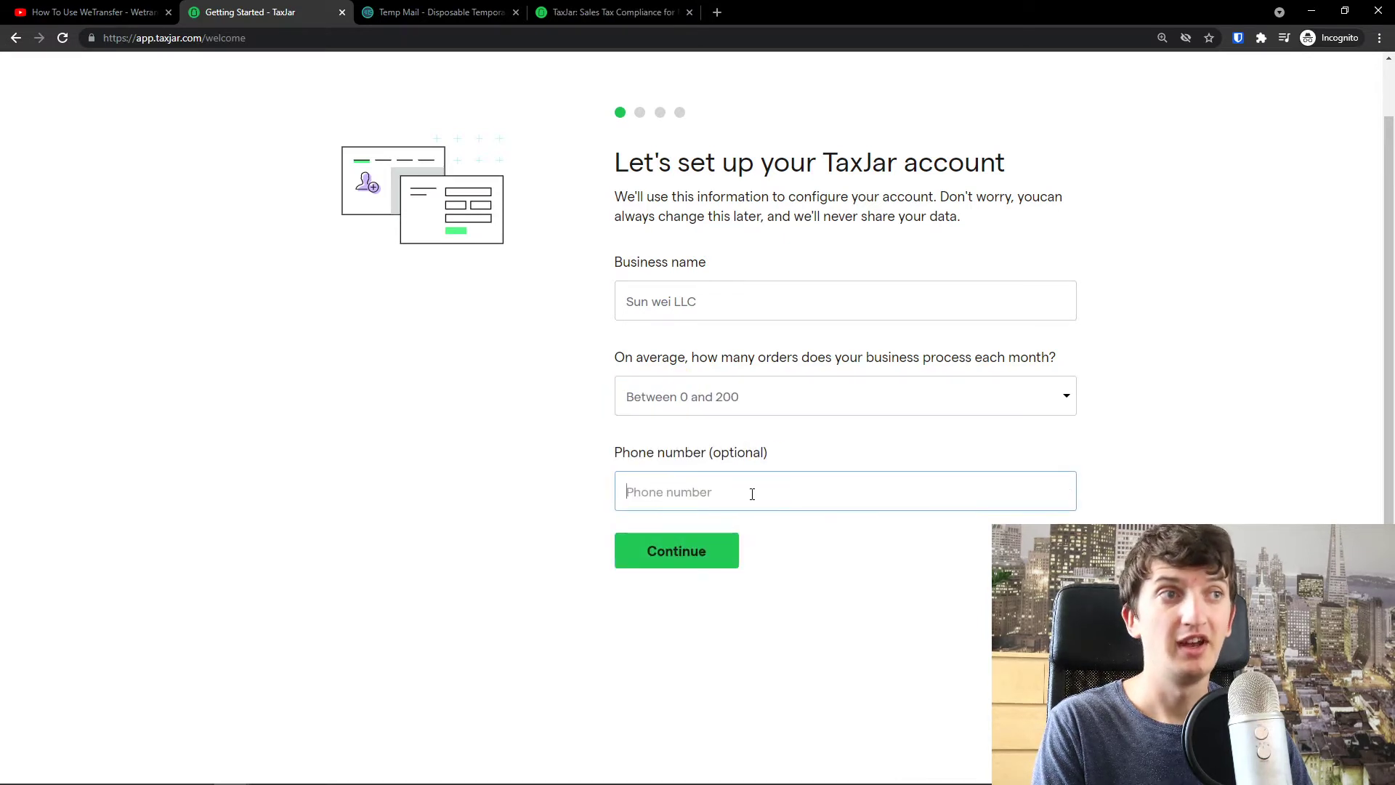
{"action": "left_click", "coordinate": [674, 553]}
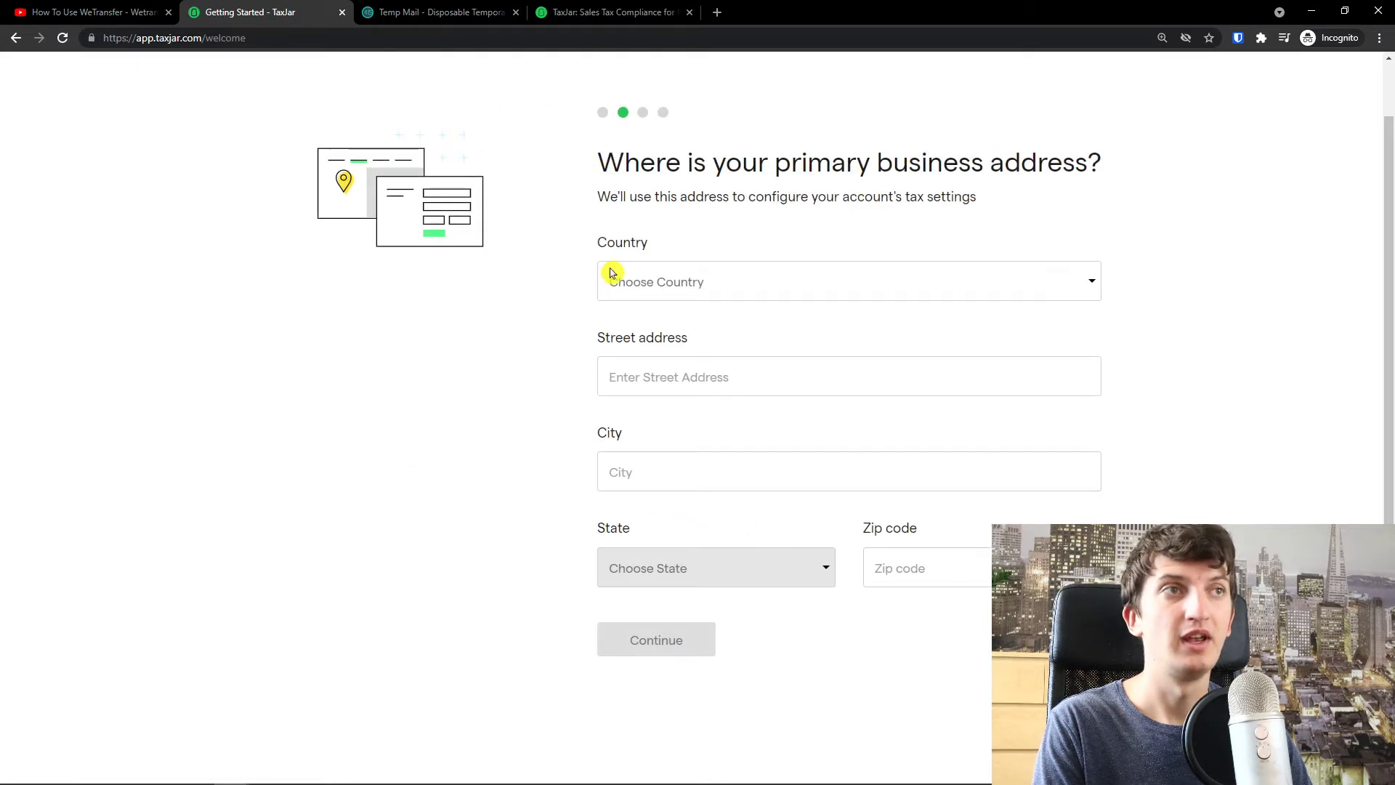
Select Slovakia as the business country.
{"action": "left_click", "coordinate": [661, 283]}
{"action": "scroll", "coordinate": [708, 411], "scroll_direction": "down", "scroll_amount": 1}
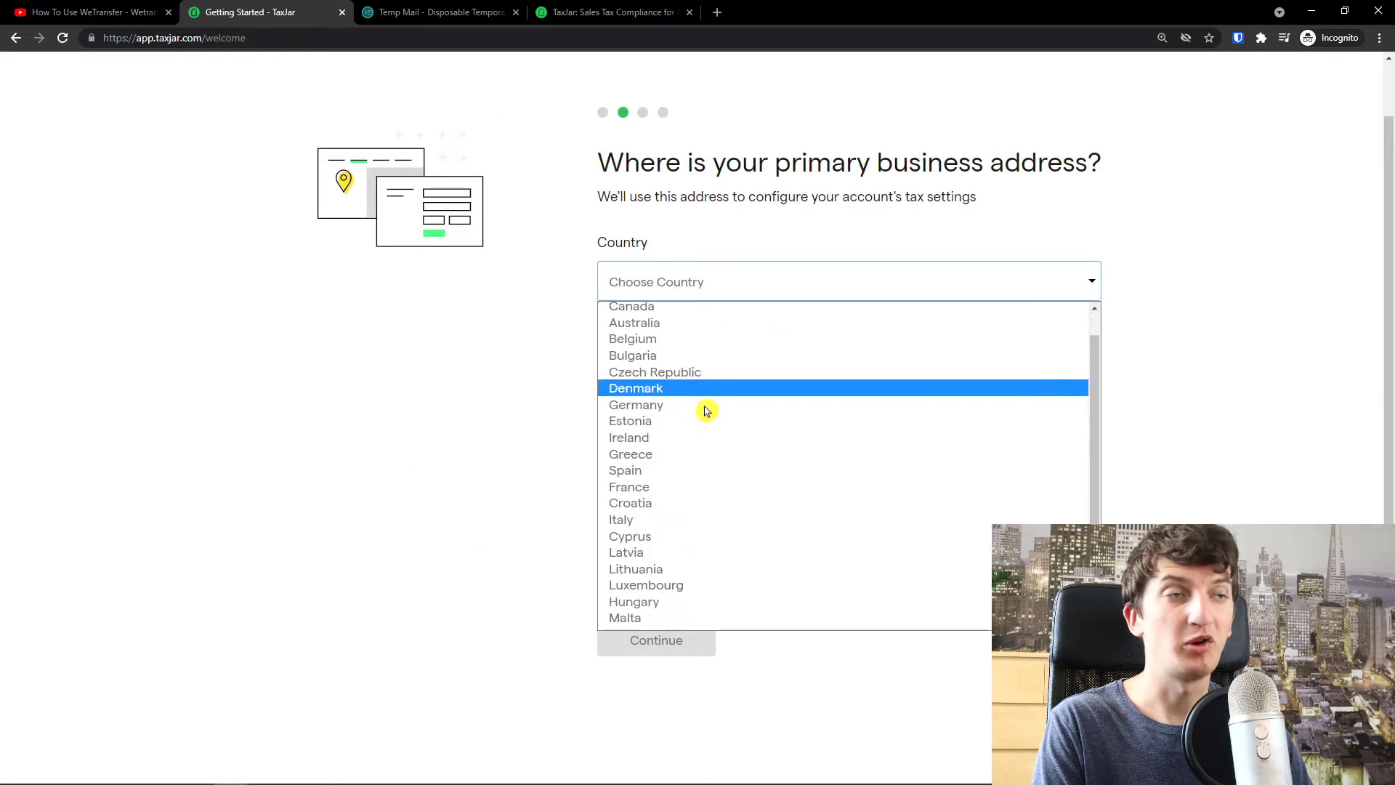
{"action": "left_click", "coordinate": [476, 420]}
{"action": "left_click", "coordinate": [663, 284]}
{"action": "scroll", "coordinate": [733, 447], "scroll_direction": "down", "scroll_amount": 3}
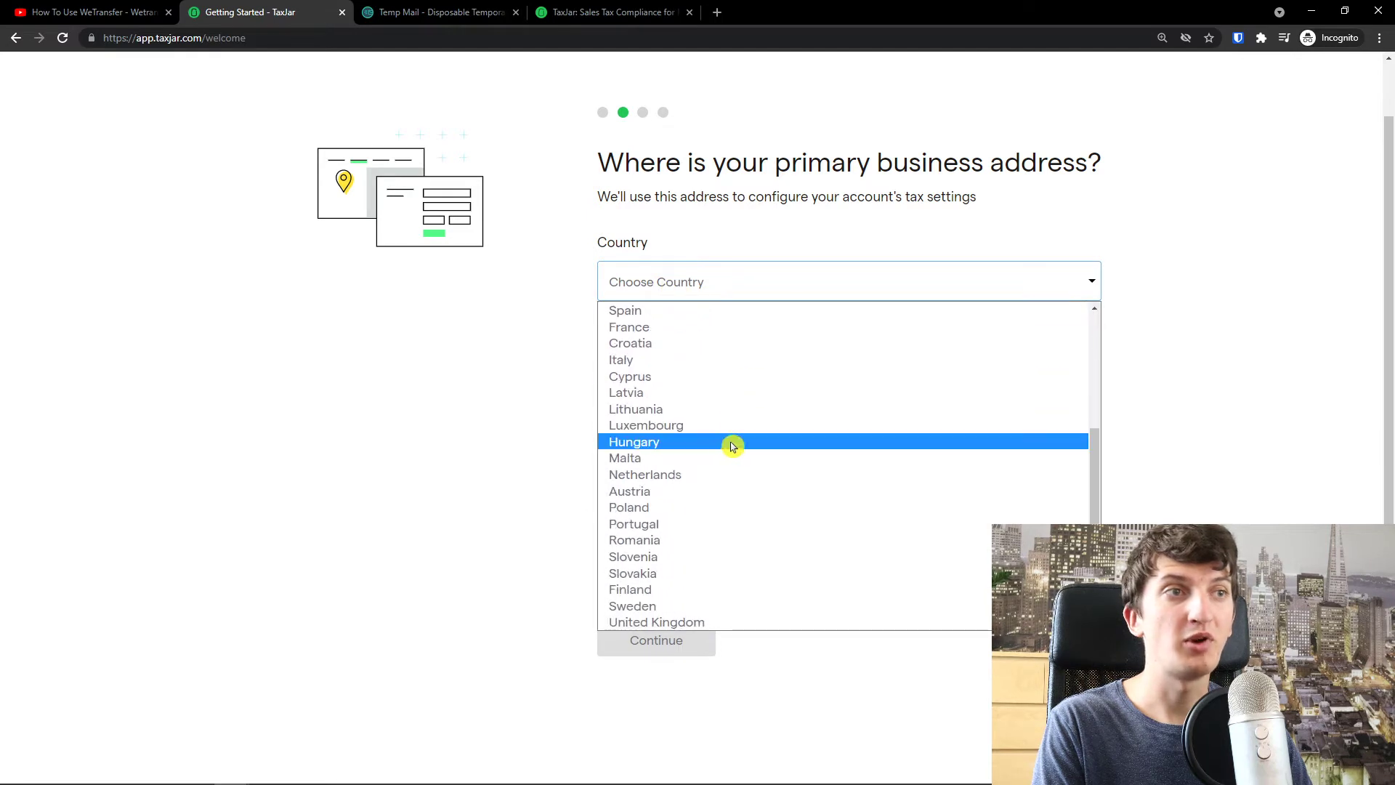
{"action": "left_click", "coordinate": [683, 574]}
Enter the street address, city and zip code, then submit the primary business address.
{"action": "left_click", "coordinate": [670, 390]}
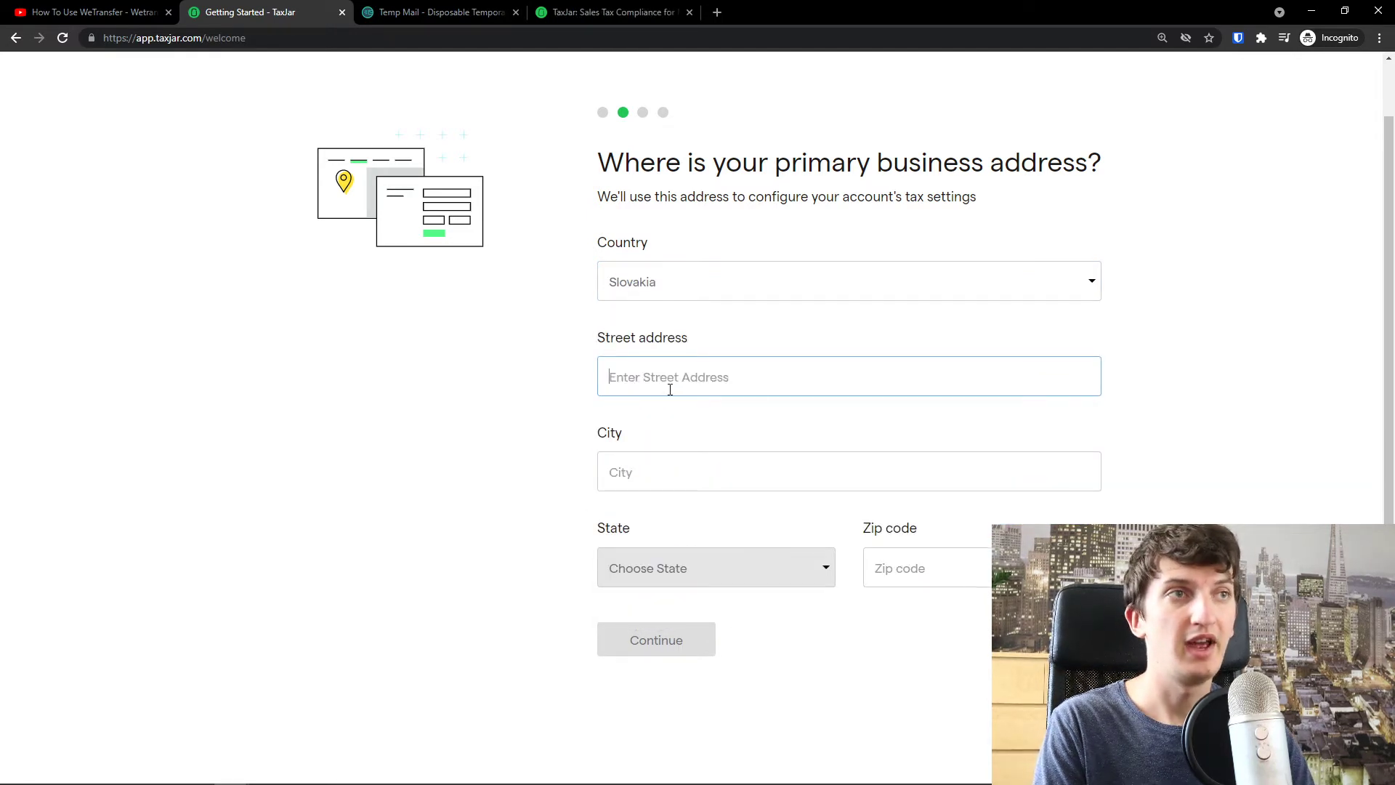
{"action": "type", "text": "Z"}
{"action": "key", "text": "BackSpace"}
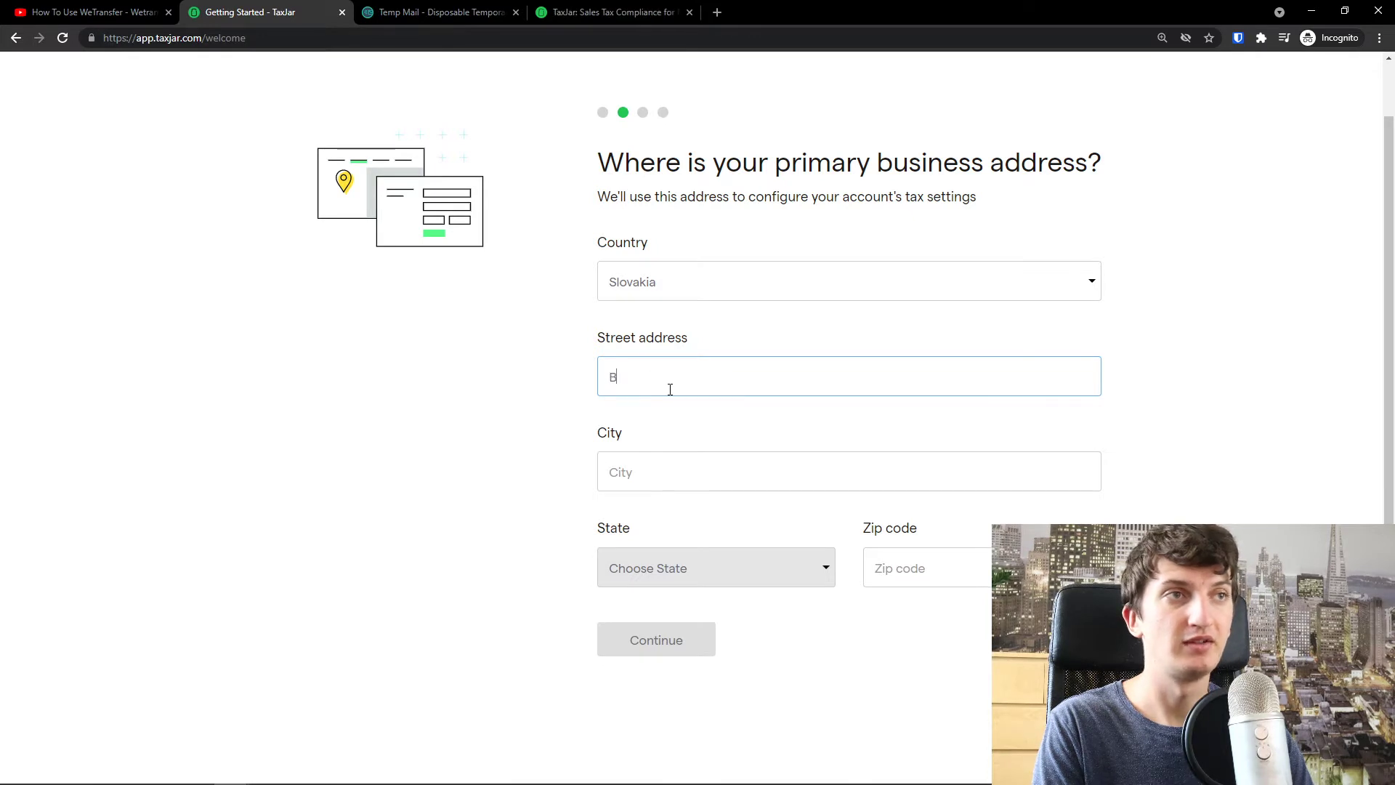
{"action": "key", "text": "Tab"}
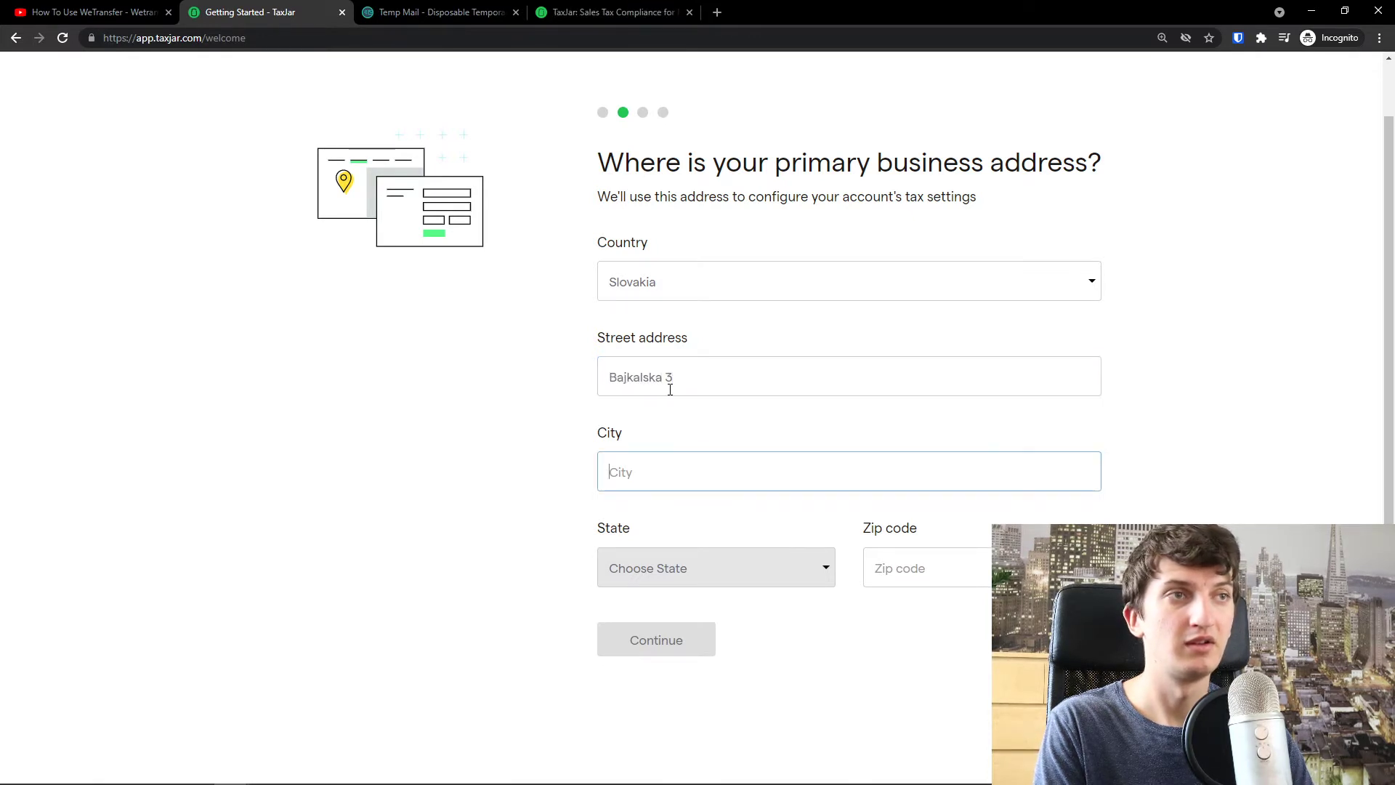
{"action": "type", "text": "Nitra"}
{"action": "key", "text": "Tab"}
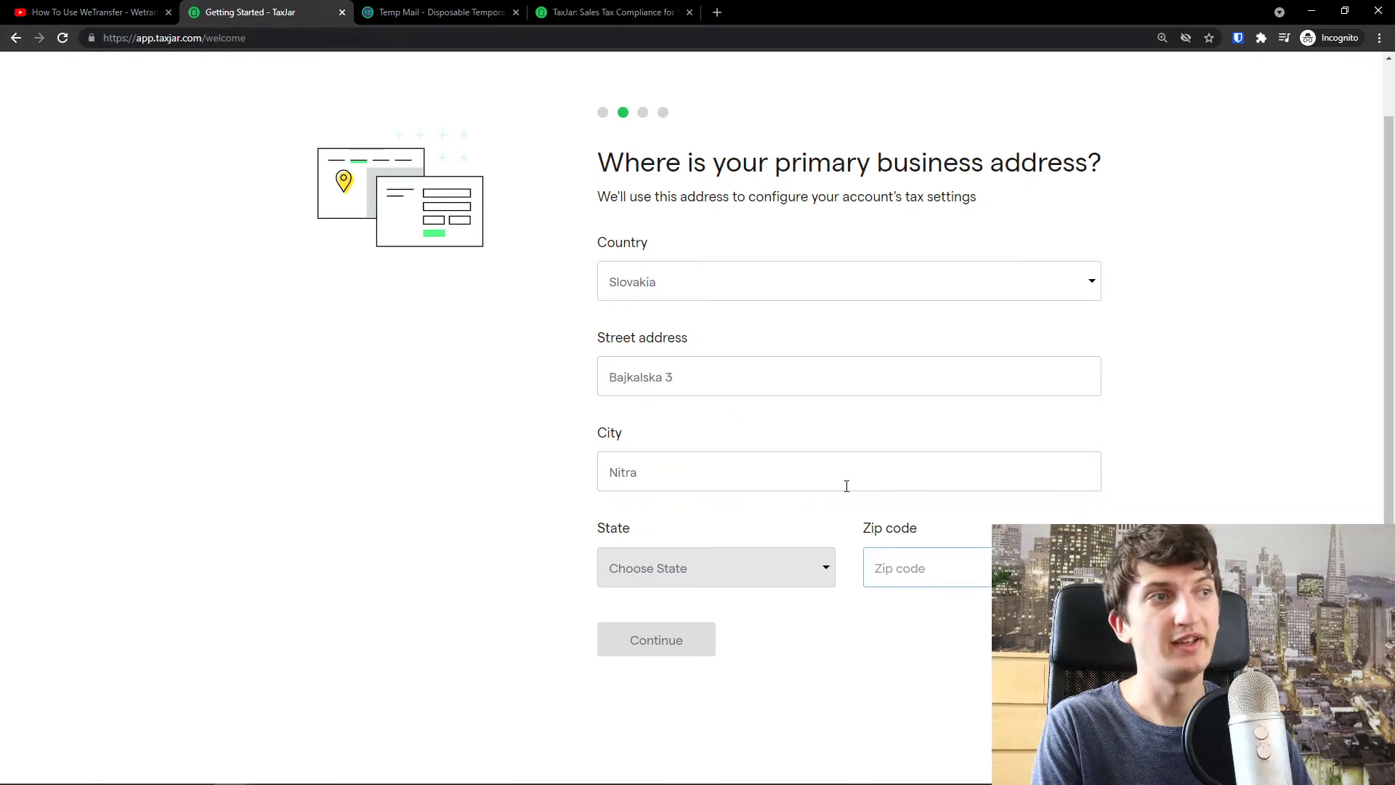
{"action": "type", "text": "93405"}
{"action": "key", "text": "Tab"}
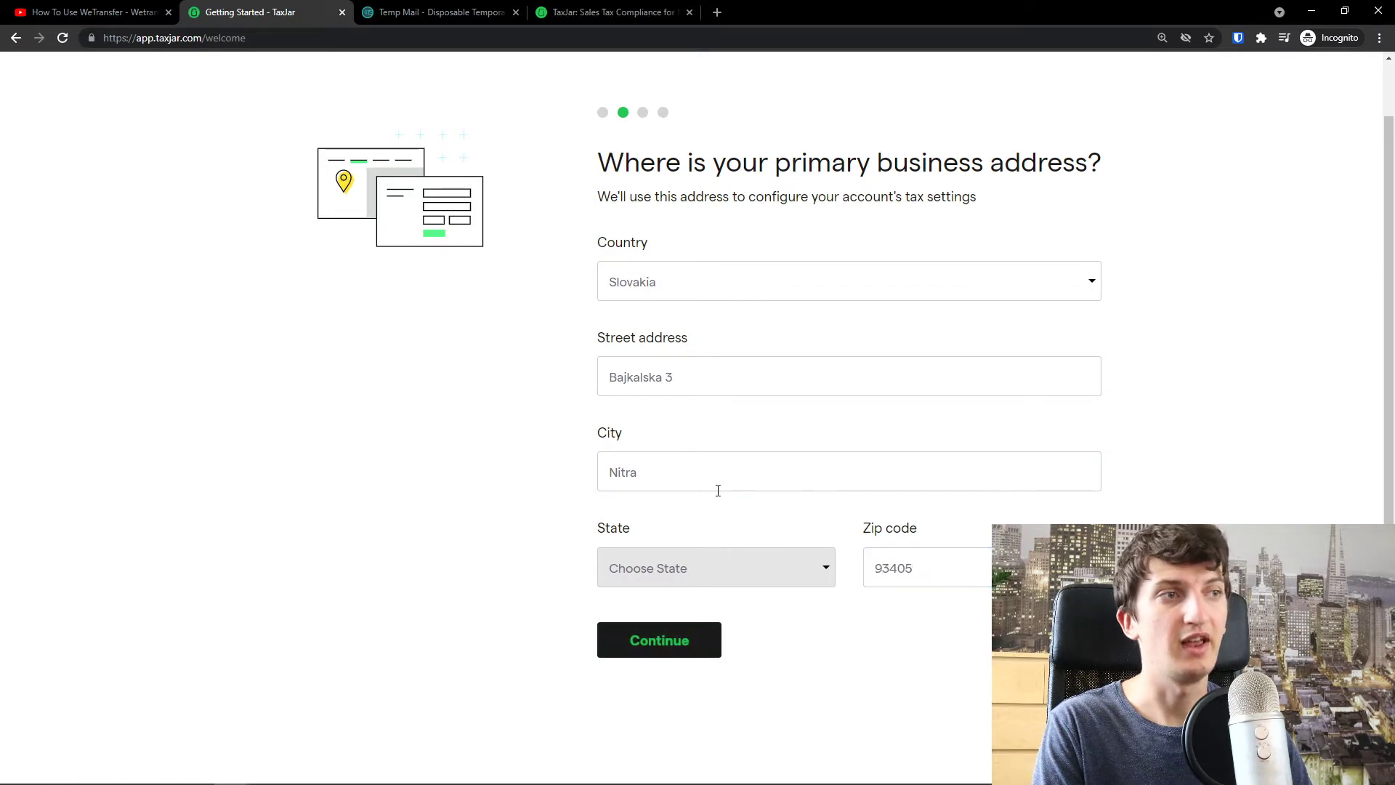
{"action": "left_click", "coordinate": [663, 652]}
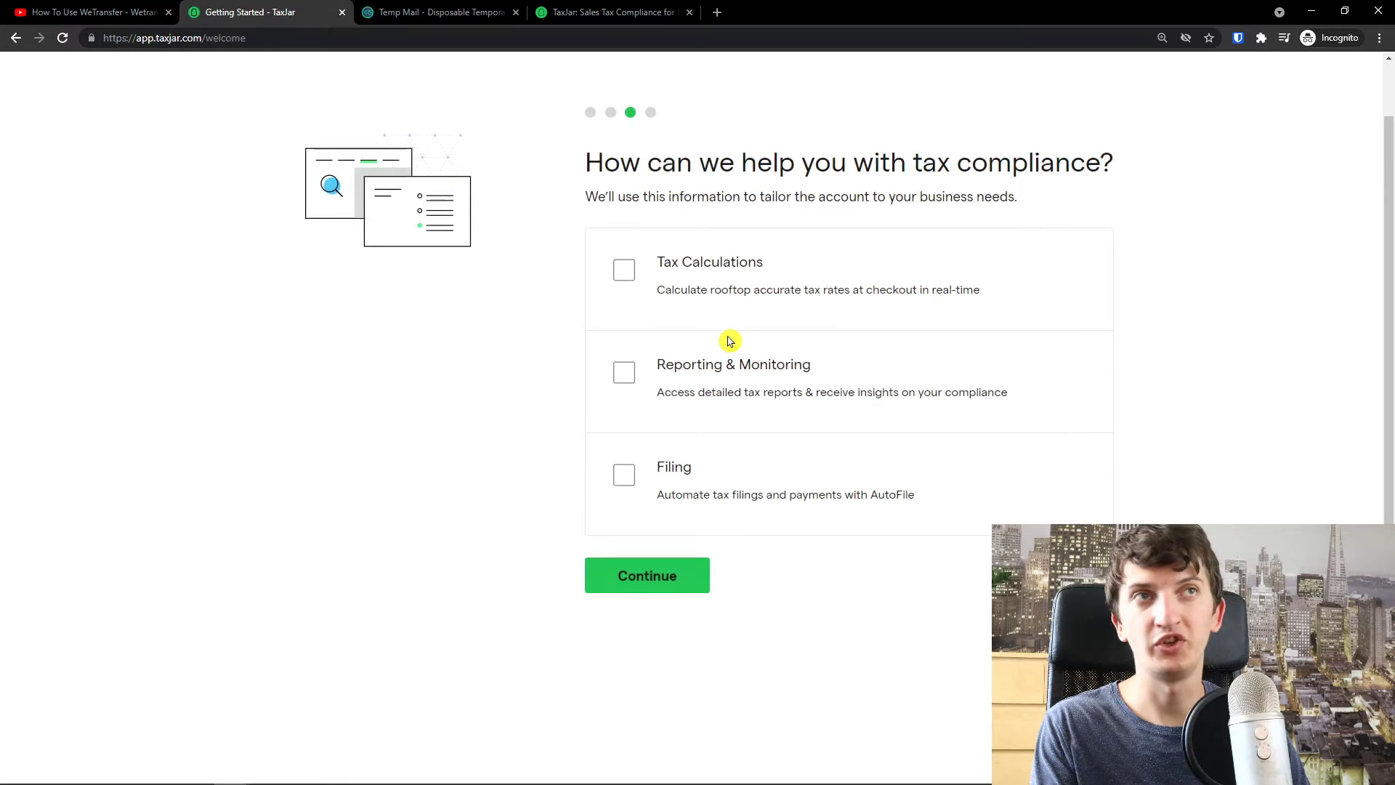
Check Tax Calculations and Reporting & Monitoring, leave Filing unchecked, and continue.
{"action": "left_click_drag", "start_coordinate": [620, 159], "coordinate": [1096, 154]}
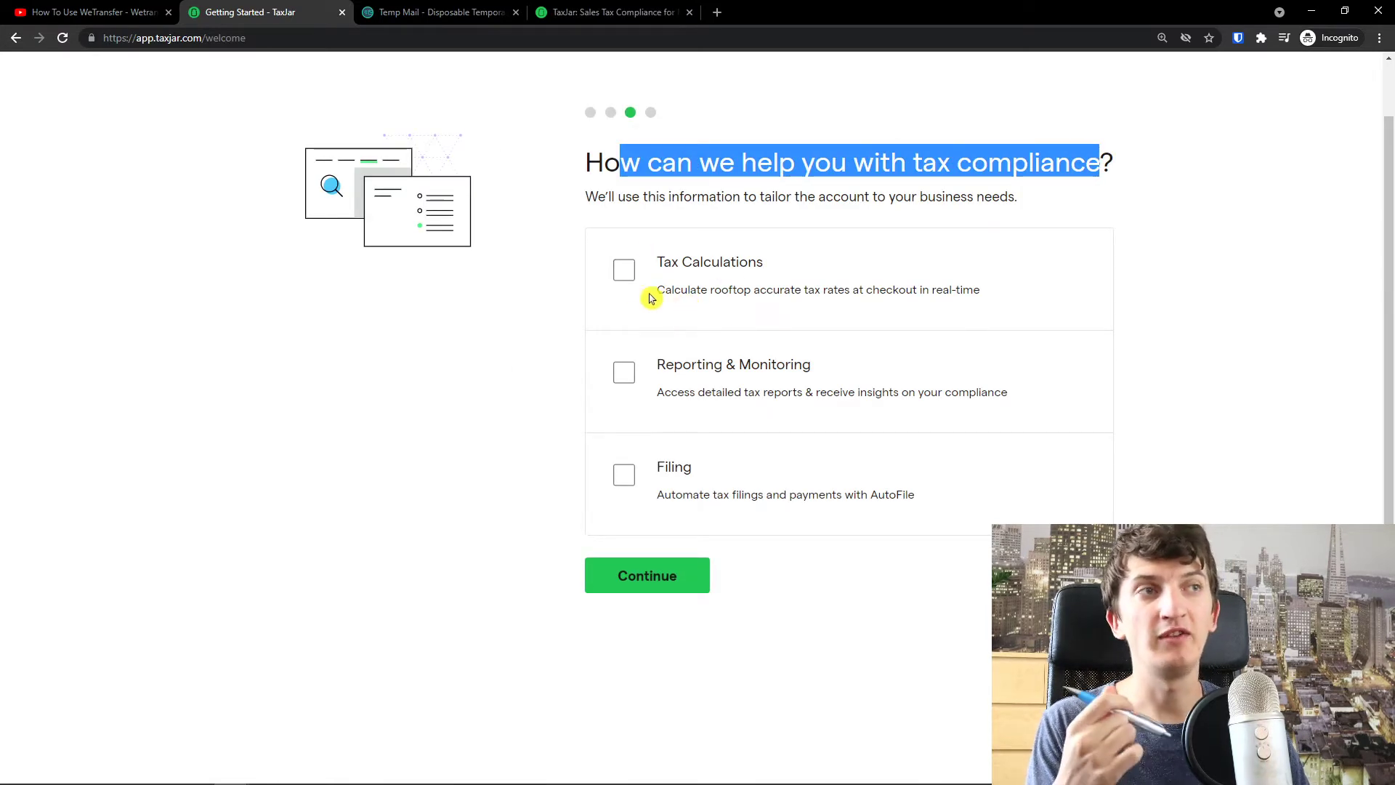
{"action": "left_click", "coordinate": [624, 275]}
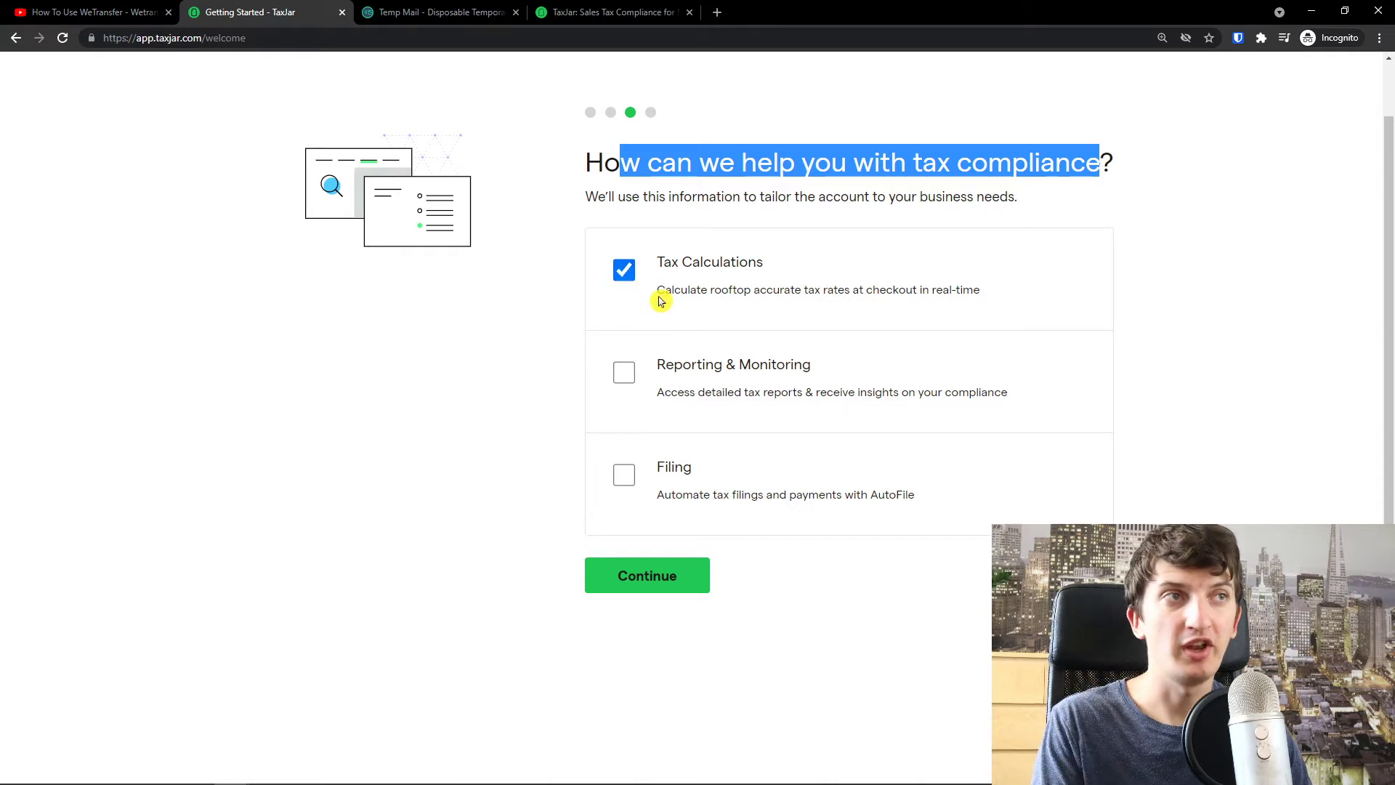
{"action": "left_click_drag", "start_coordinate": [660, 300], "coordinate": [1009, 307]}
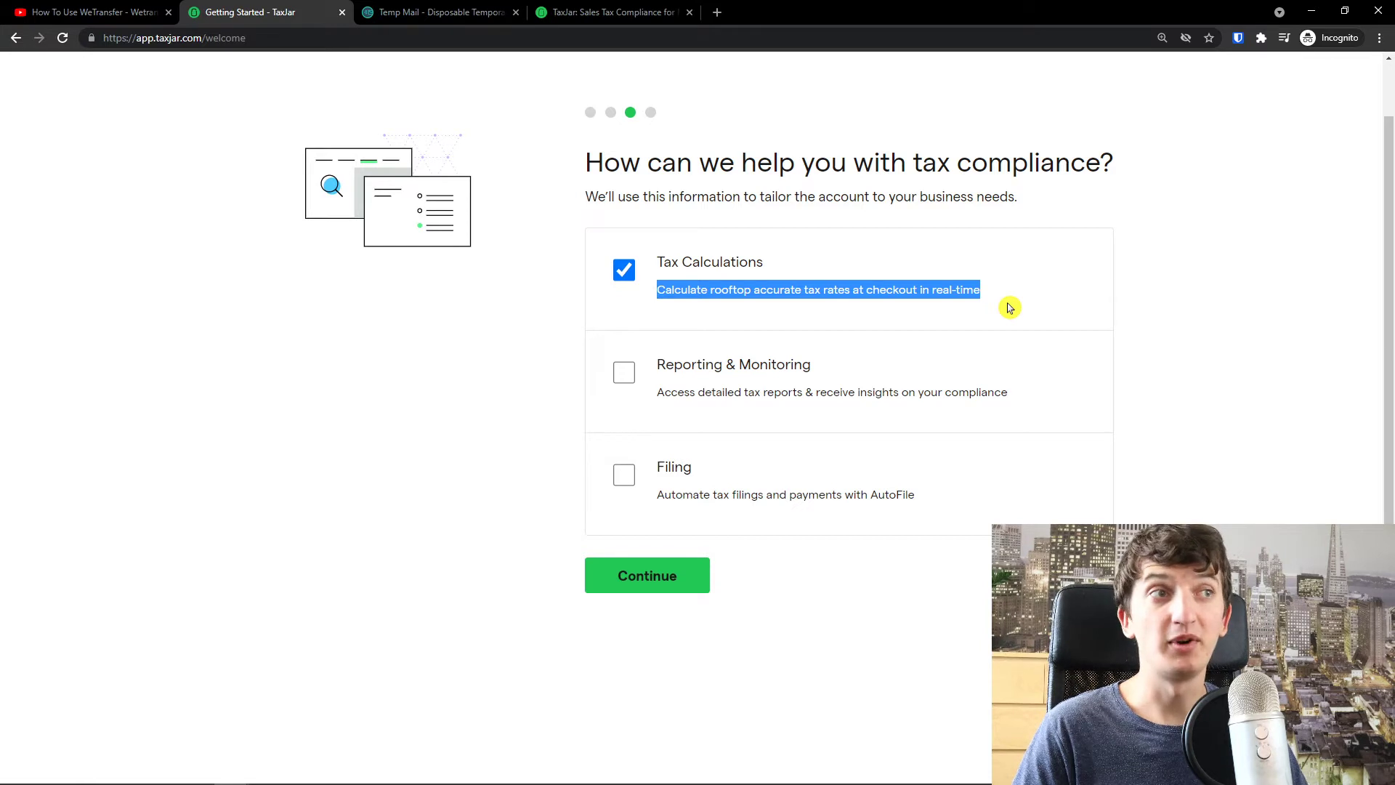
{"action": "left_click", "coordinate": [623, 374]}
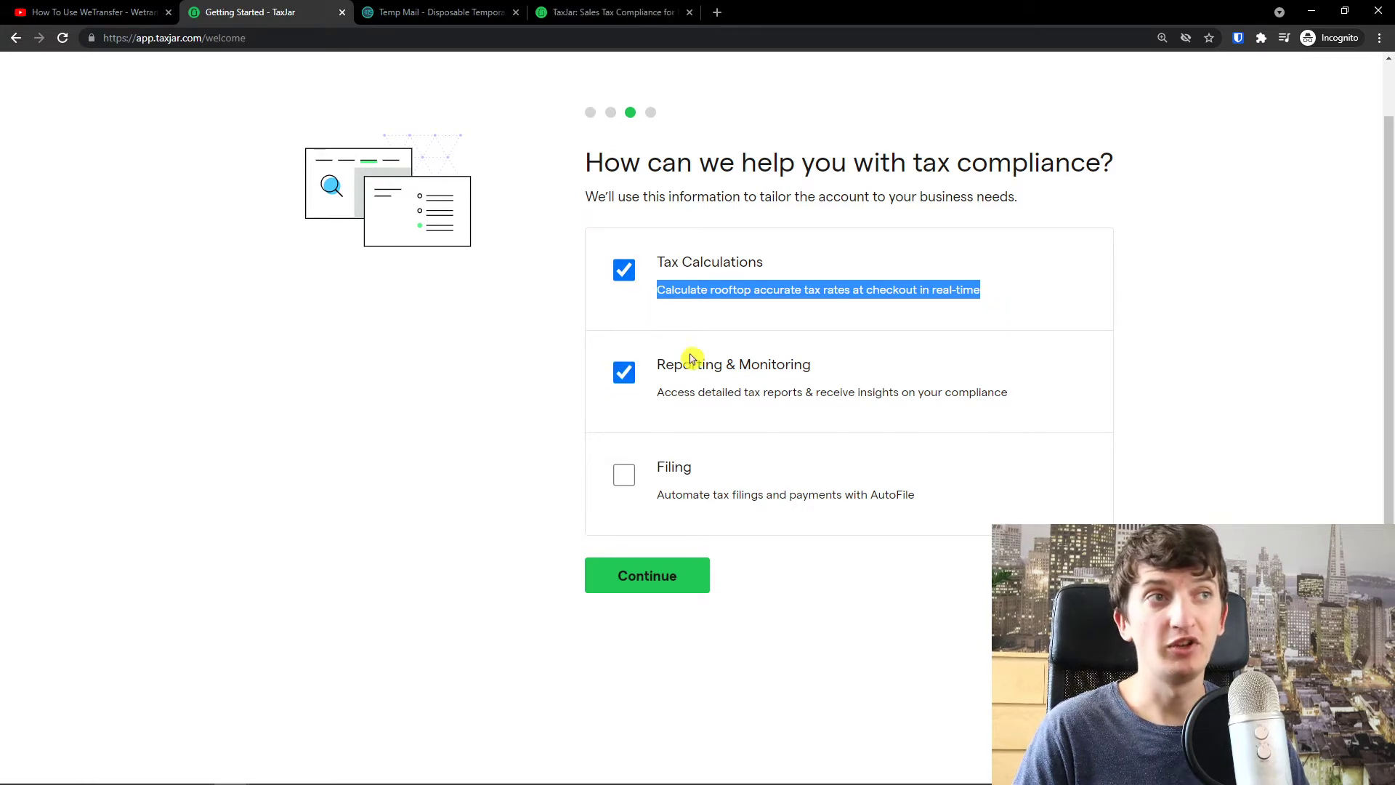
{"action": "left_click", "coordinate": [678, 385]}
{"action": "left_click_drag", "start_coordinate": [716, 394], "coordinate": [1038, 413]}
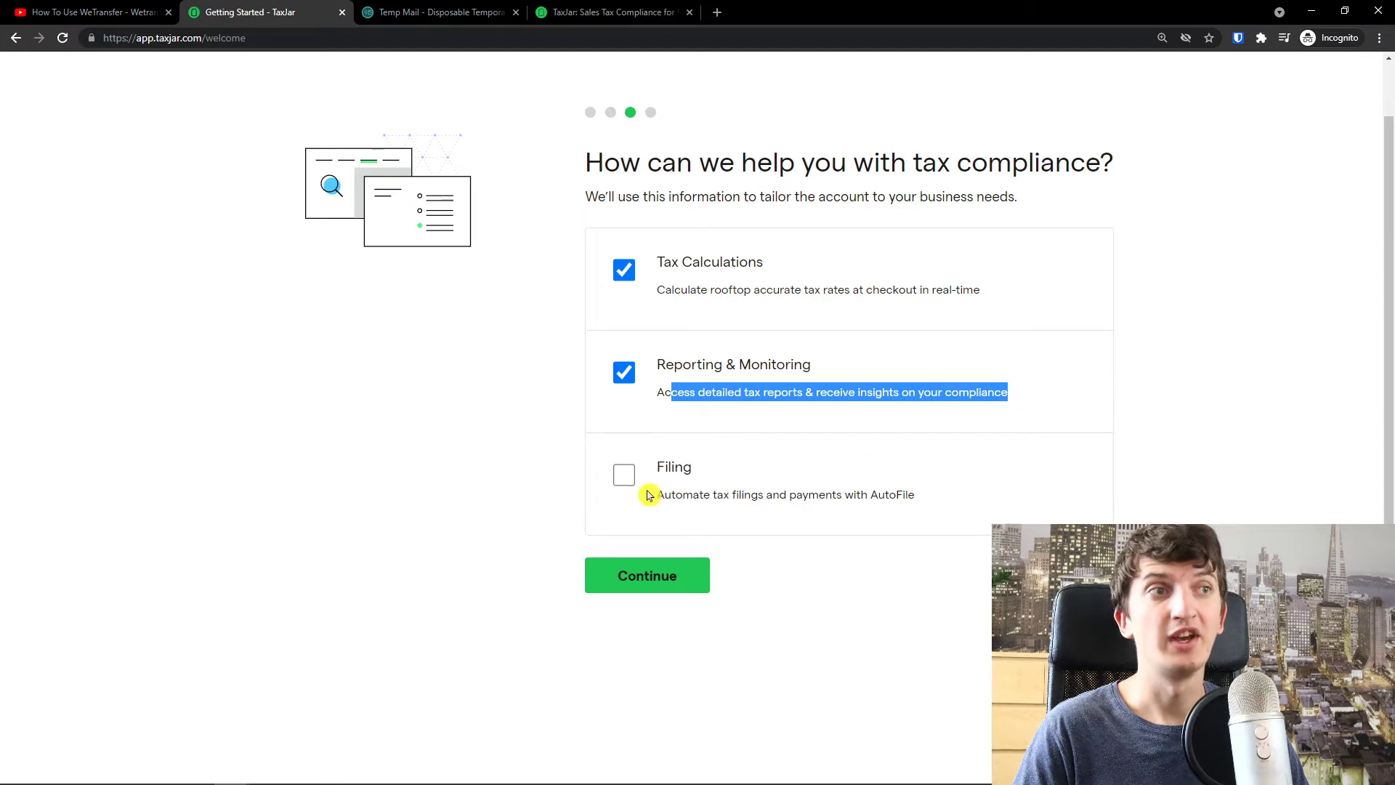
{"action": "mouse_move", "coordinate": [654, 494]}
{"action": "left_mouse_down"}
{"action": "mouse_move", "coordinate": [841, 489]}
{"action": "mouse_move", "coordinate": [635, 477]}
{"action": "left_mouse_up"}
{"action": "left_click", "coordinate": [619, 574]}
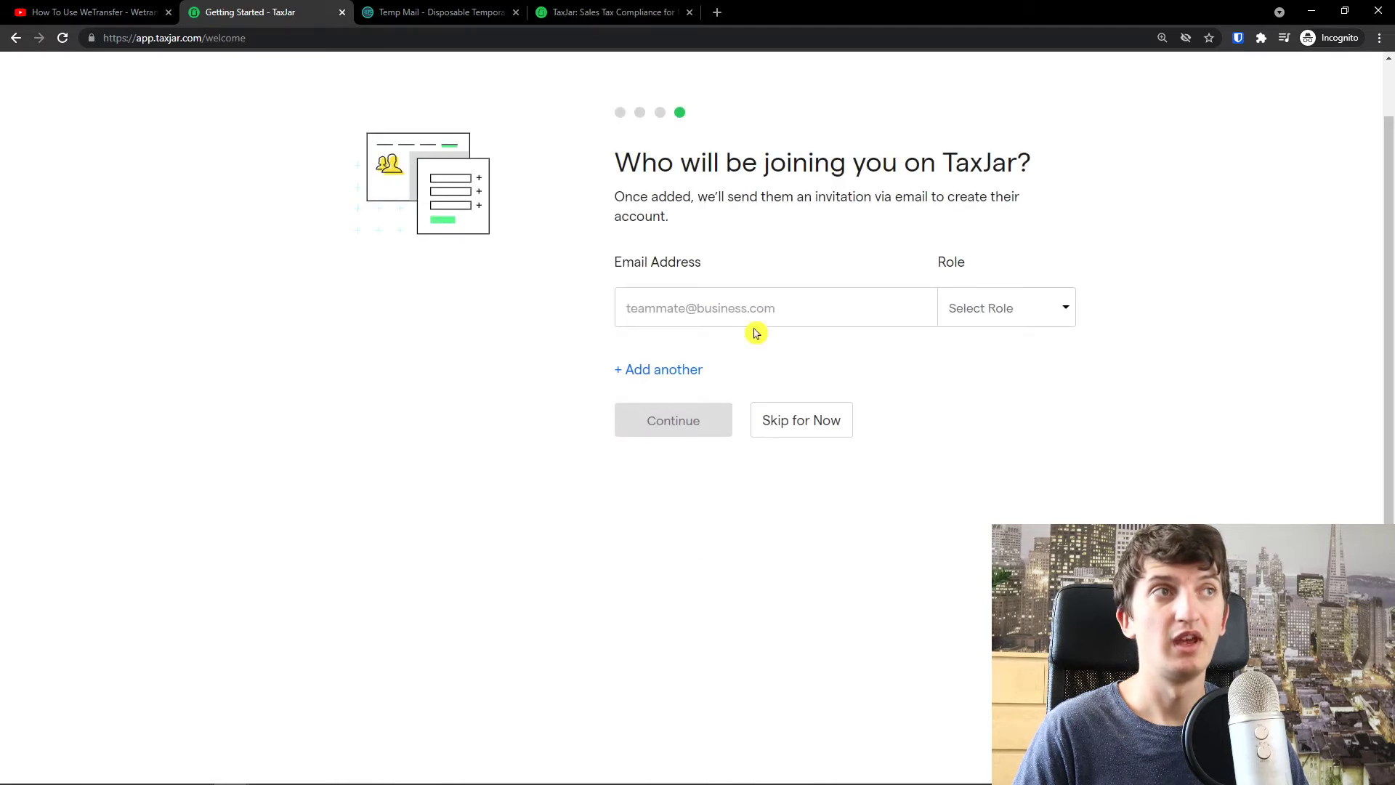
Look over the teammate role options with Admin selected, then skip inviting teammates and go to the dashboard.
{"action": "left_click_drag", "start_coordinate": [624, 175], "coordinate": [1003, 193]}
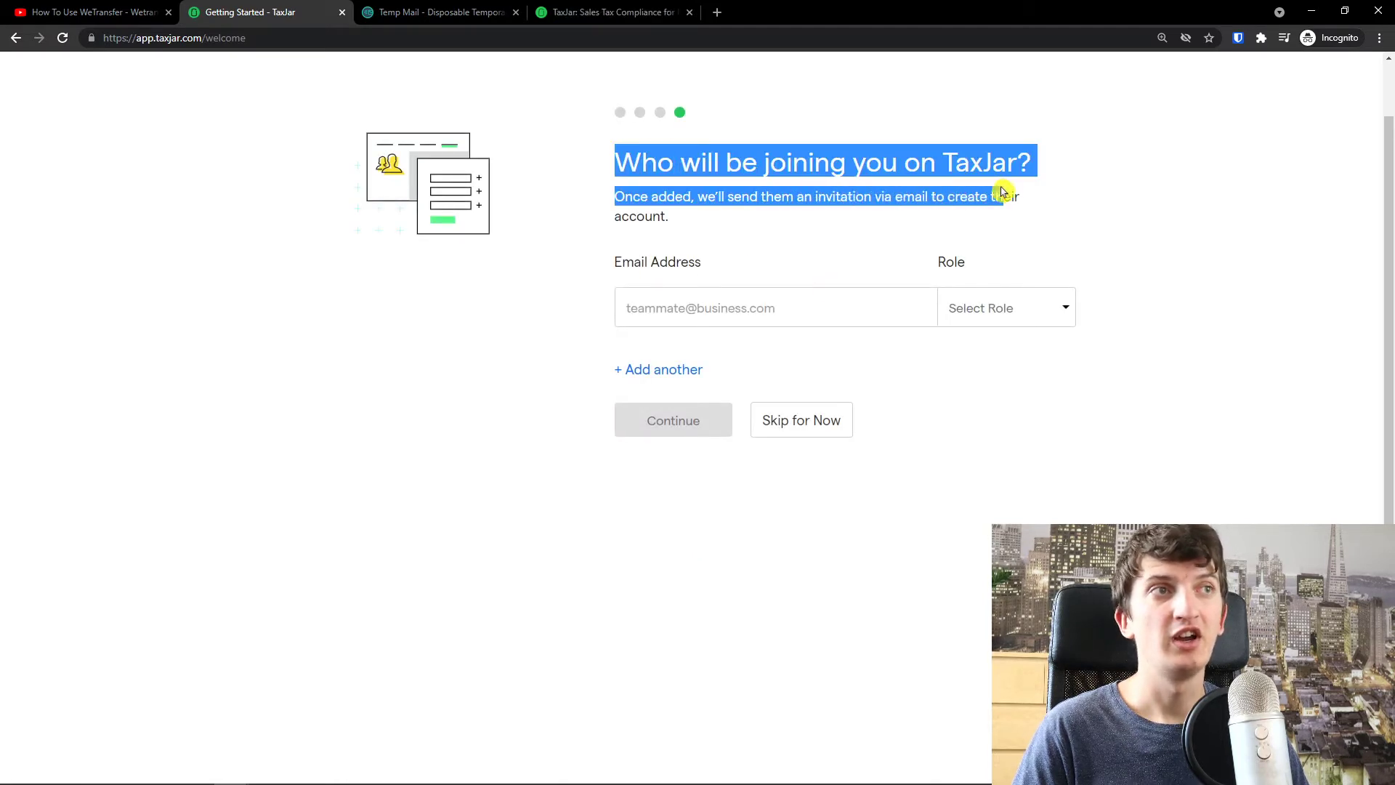
{"action": "left_click", "coordinate": [1028, 309]}
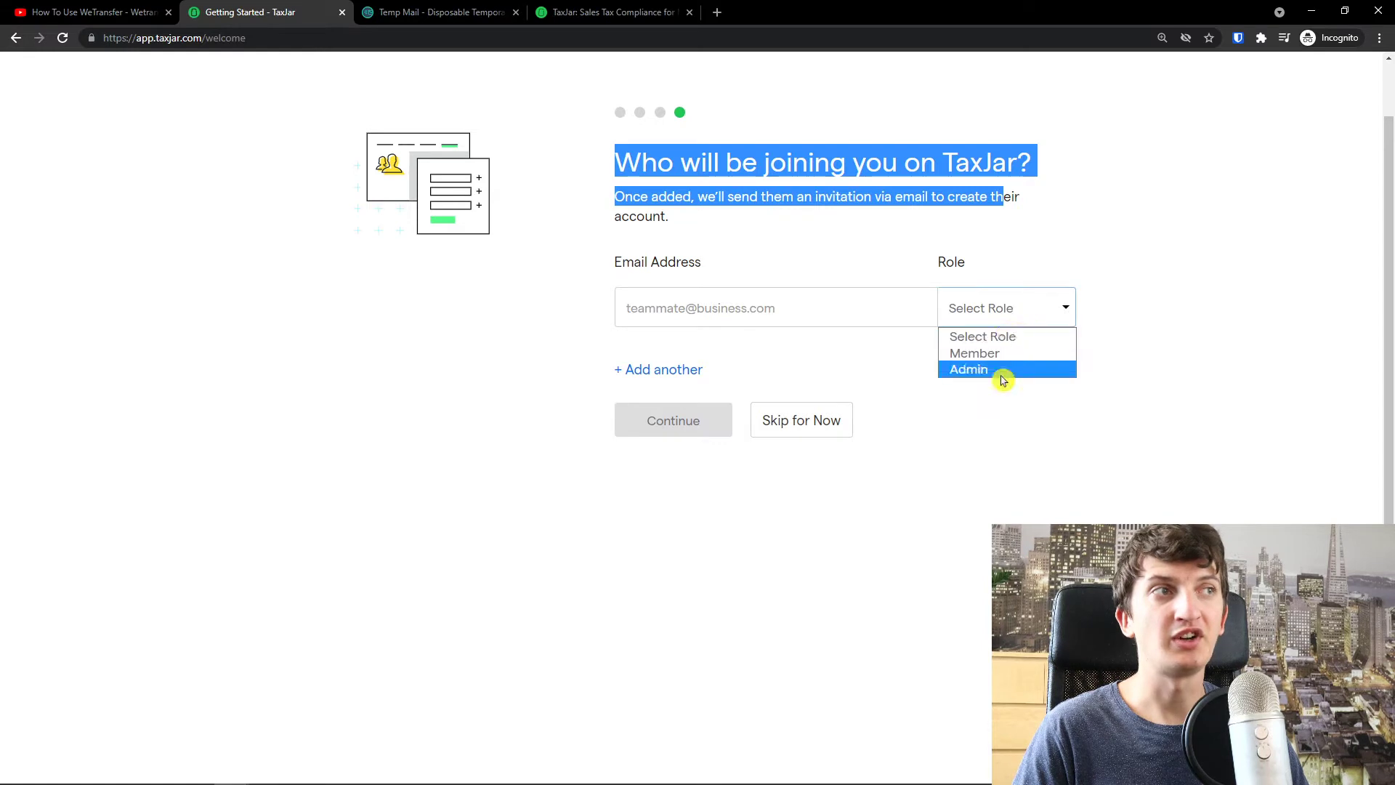
{"action": "left_click", "coordinate": [989, 396]}
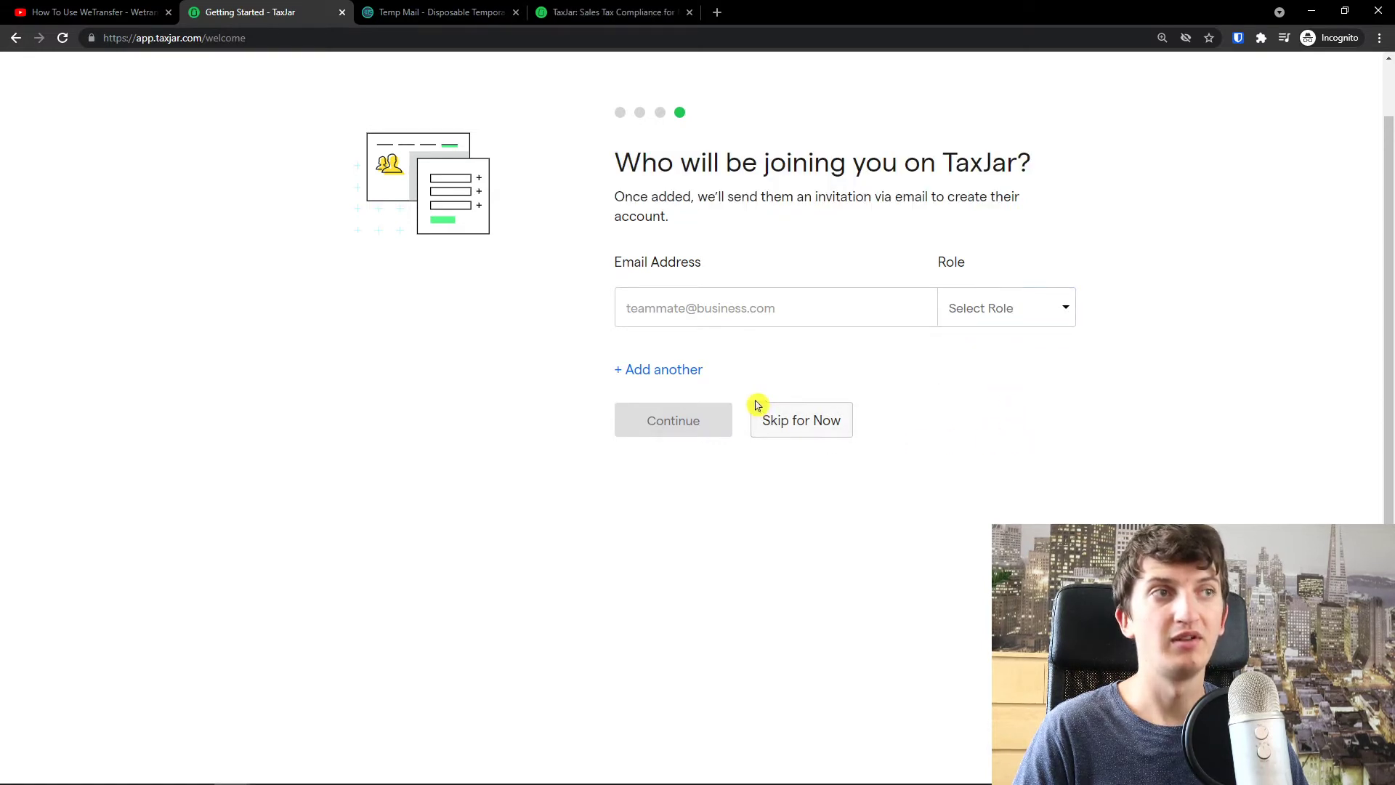
{"action": "left_click", "coordinate": [733, 309]}
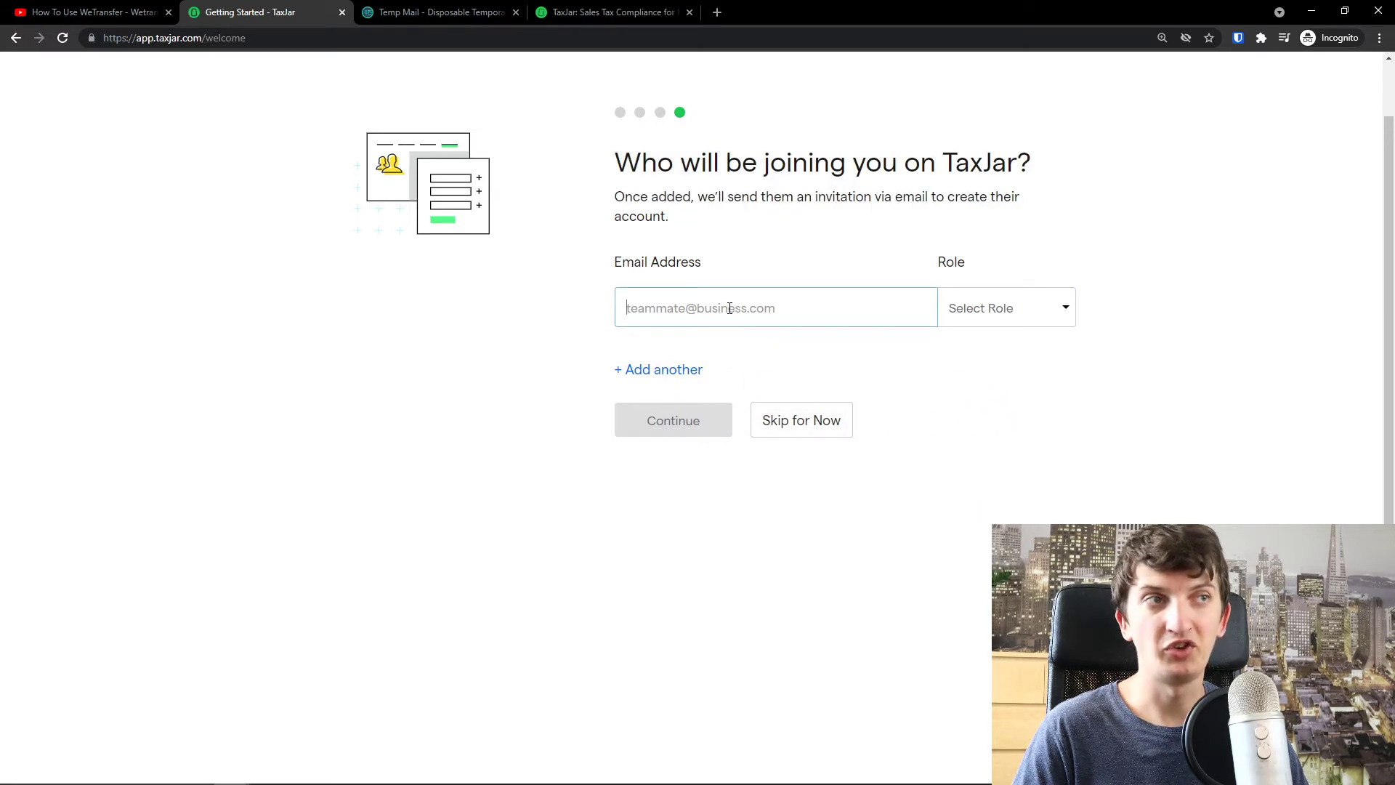
{"action": "left_click", "coordinate": [1067, 299]}
{"action": "left_click", "coordinate": [1002, 374]}
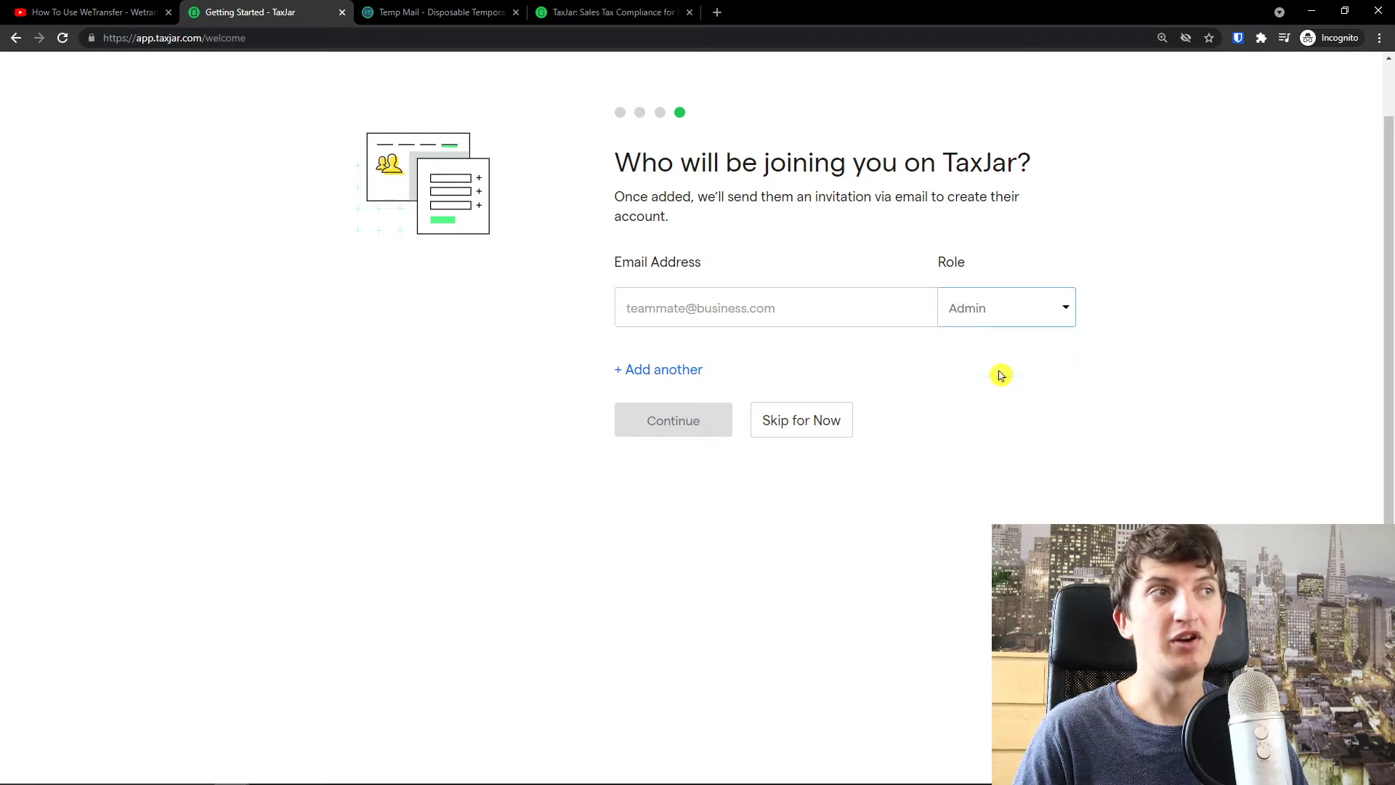
{"action": "left_click", "coordinate": [1006, 316]}
{"action": "left_click", "coordinate": [985, 370]}
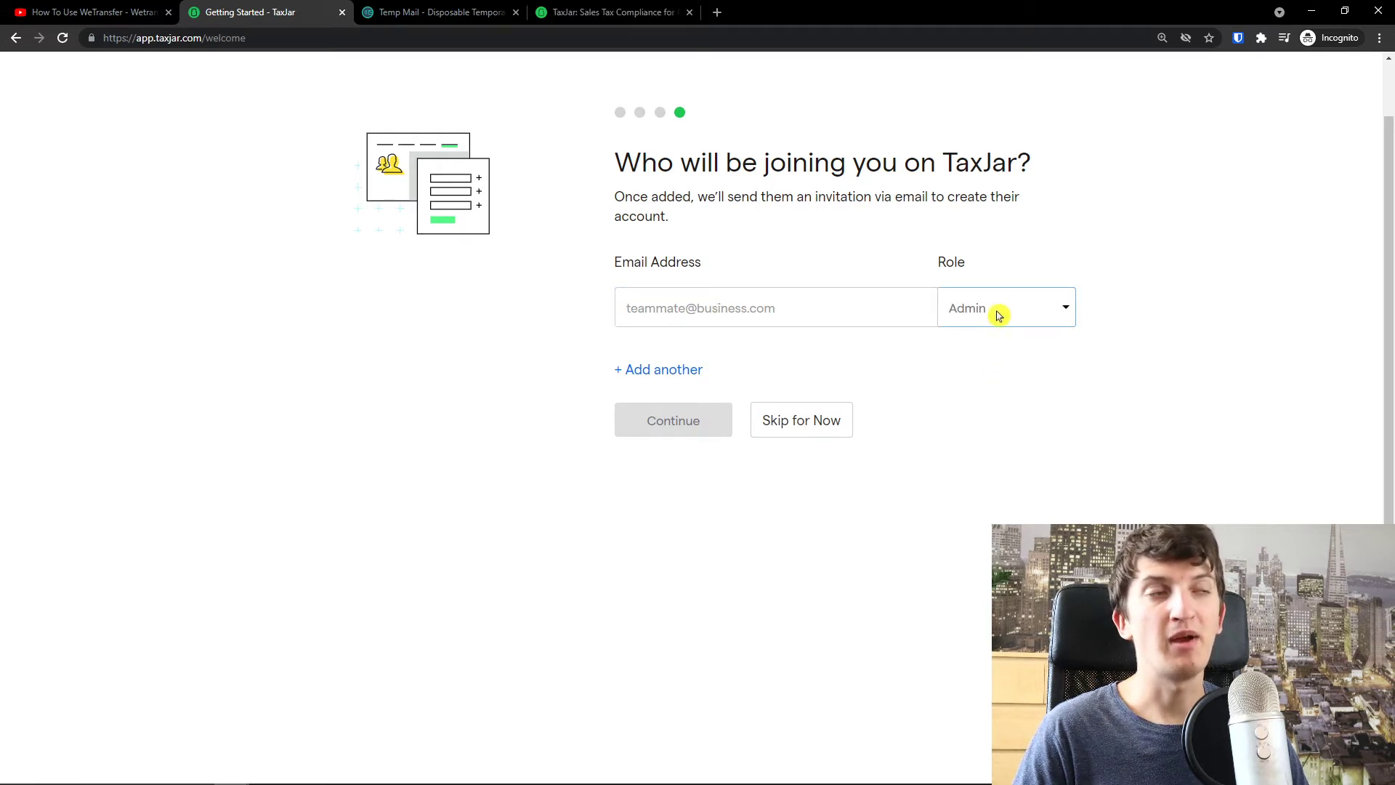
{"action": "left_click", "coordinate": [994, 312]}
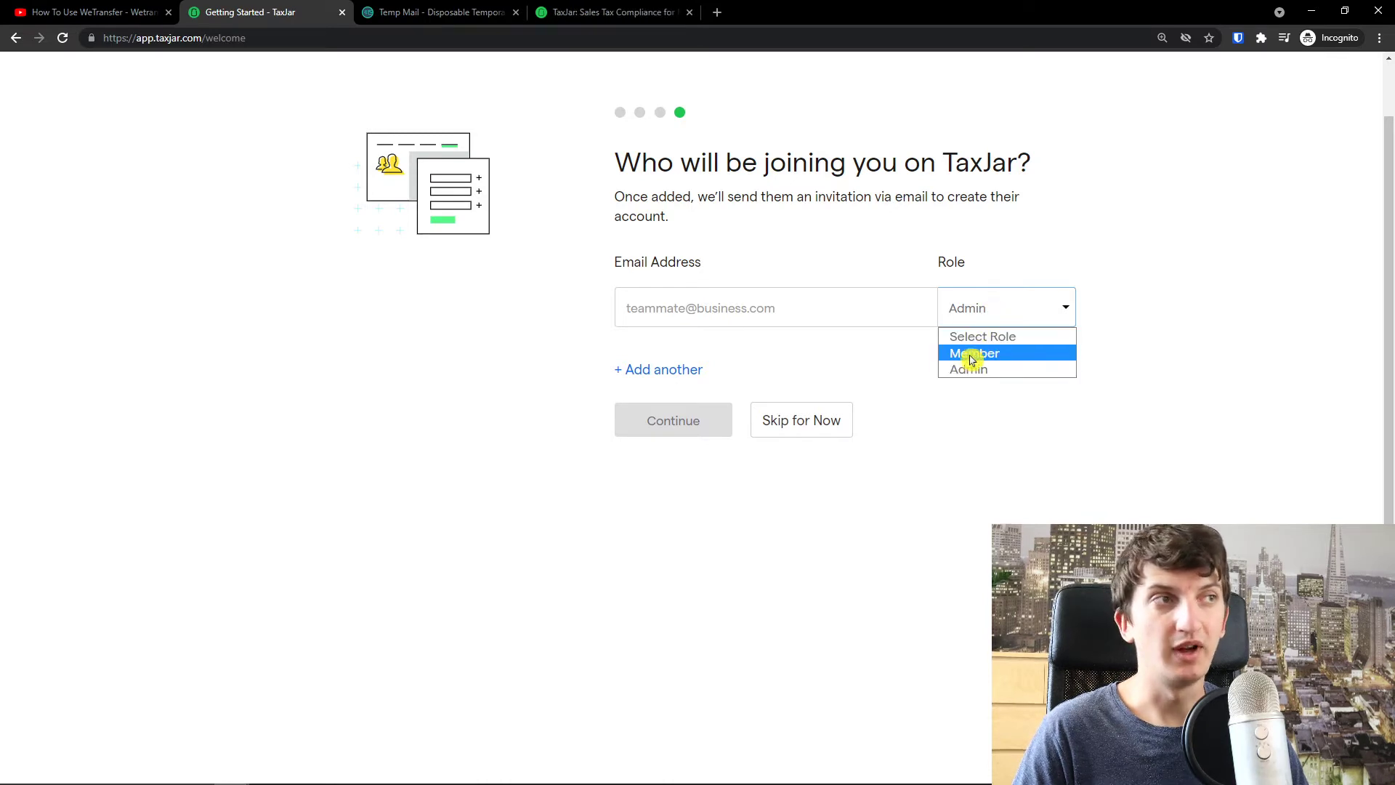
{"action": "left_click", "coordinate": [894, 276]}
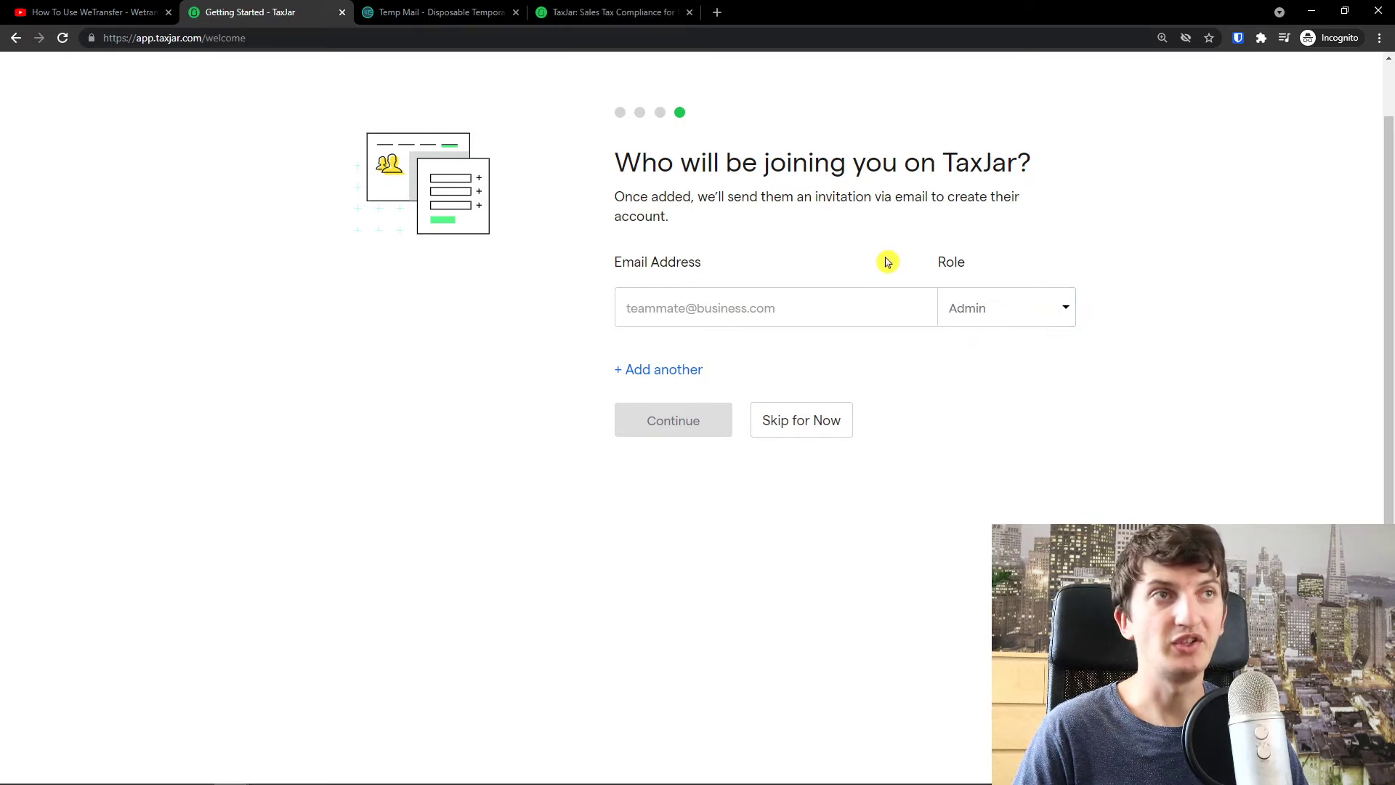
{"action": "left_click", "coordinate": [789, 423]}
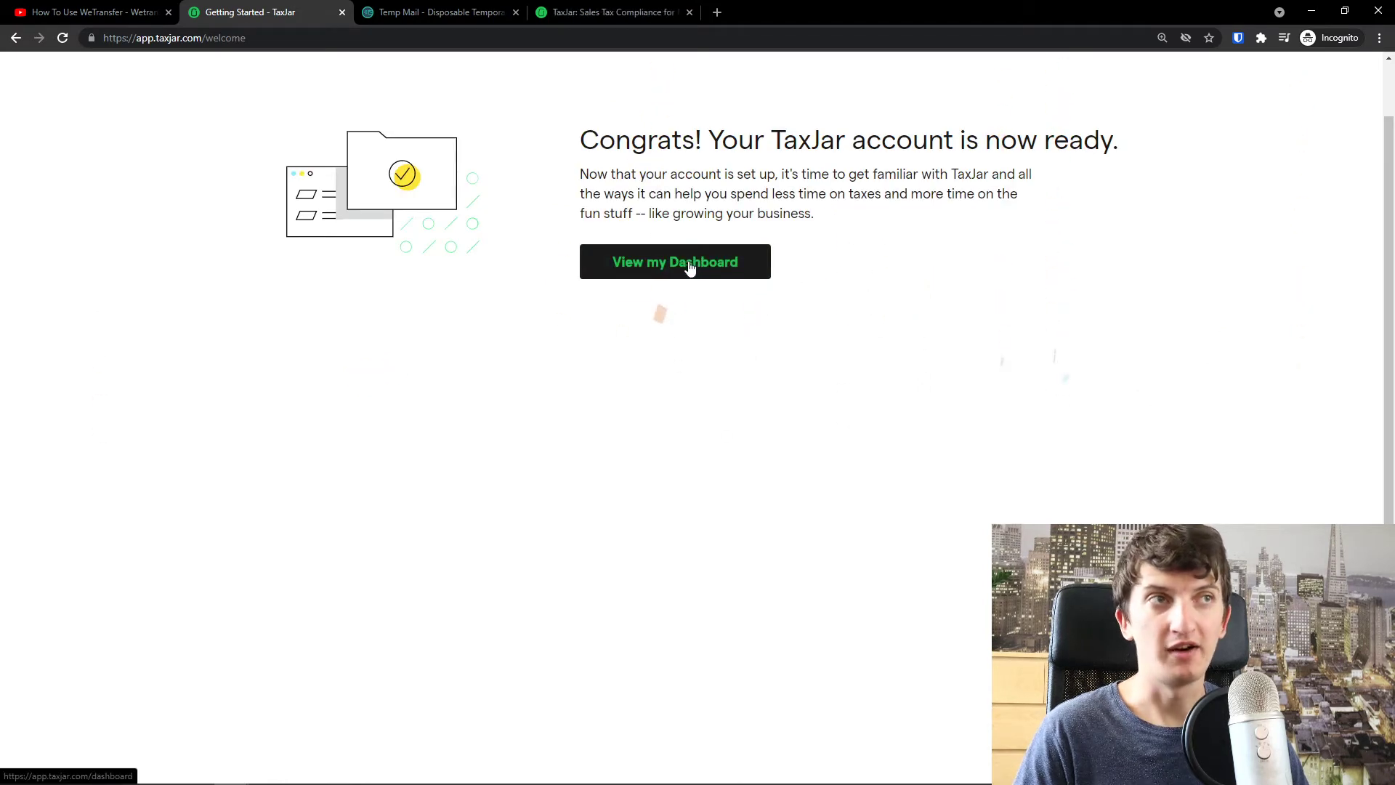
{"action": "left_click", "coordinate": [690, 267]}
Read the dashboard welcome message and dismiss it to begin onboarding.
{"action": "scroll", "coordinate": [664, 375], "scroll_direction": "down", "scroll_amount": 1}
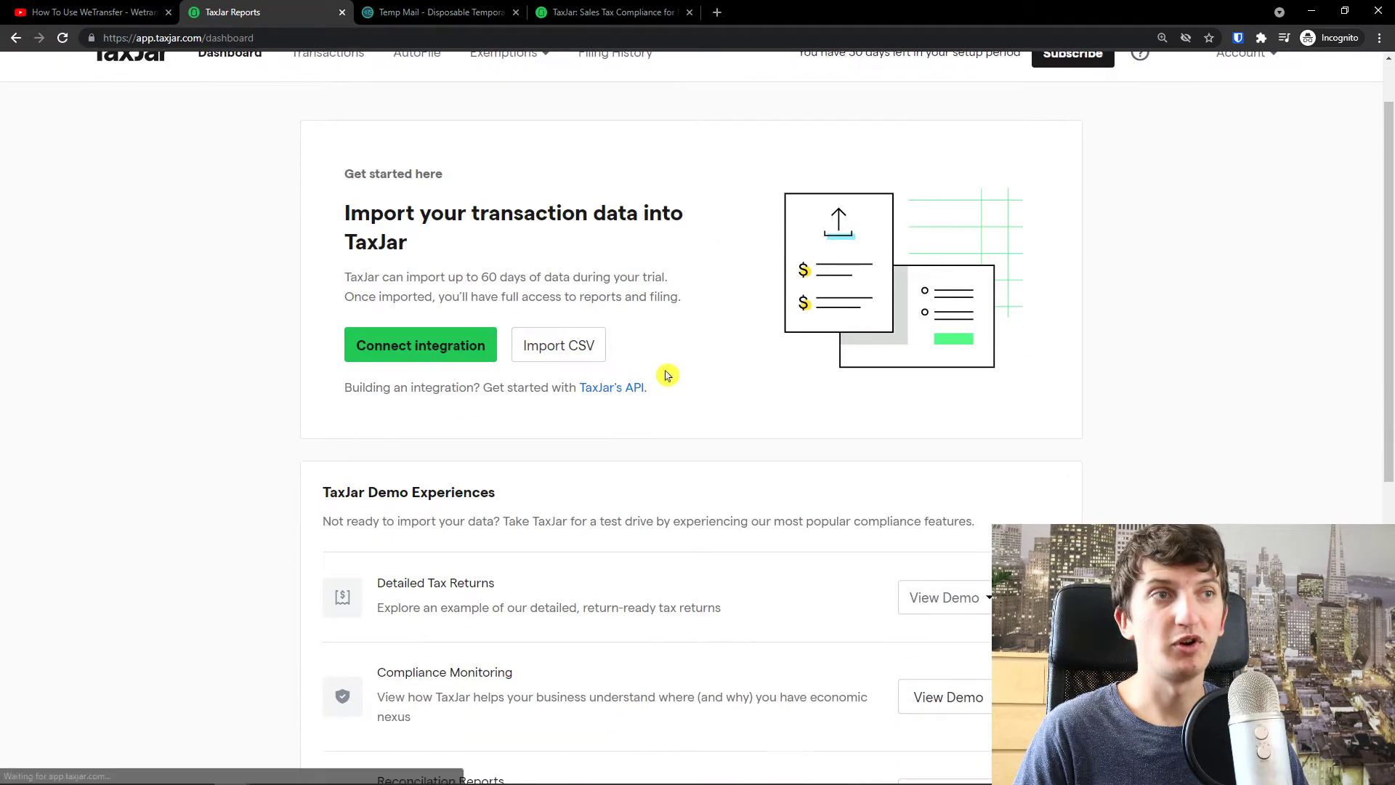
{"action": "scroll", "coordinate": [667, 374], "scroll_direction": "up", "scroll_amount": 1}
{"action": "scroll", "coordinate": [665, 372], "scroll_direction": "down", "scroll_amount": 1}
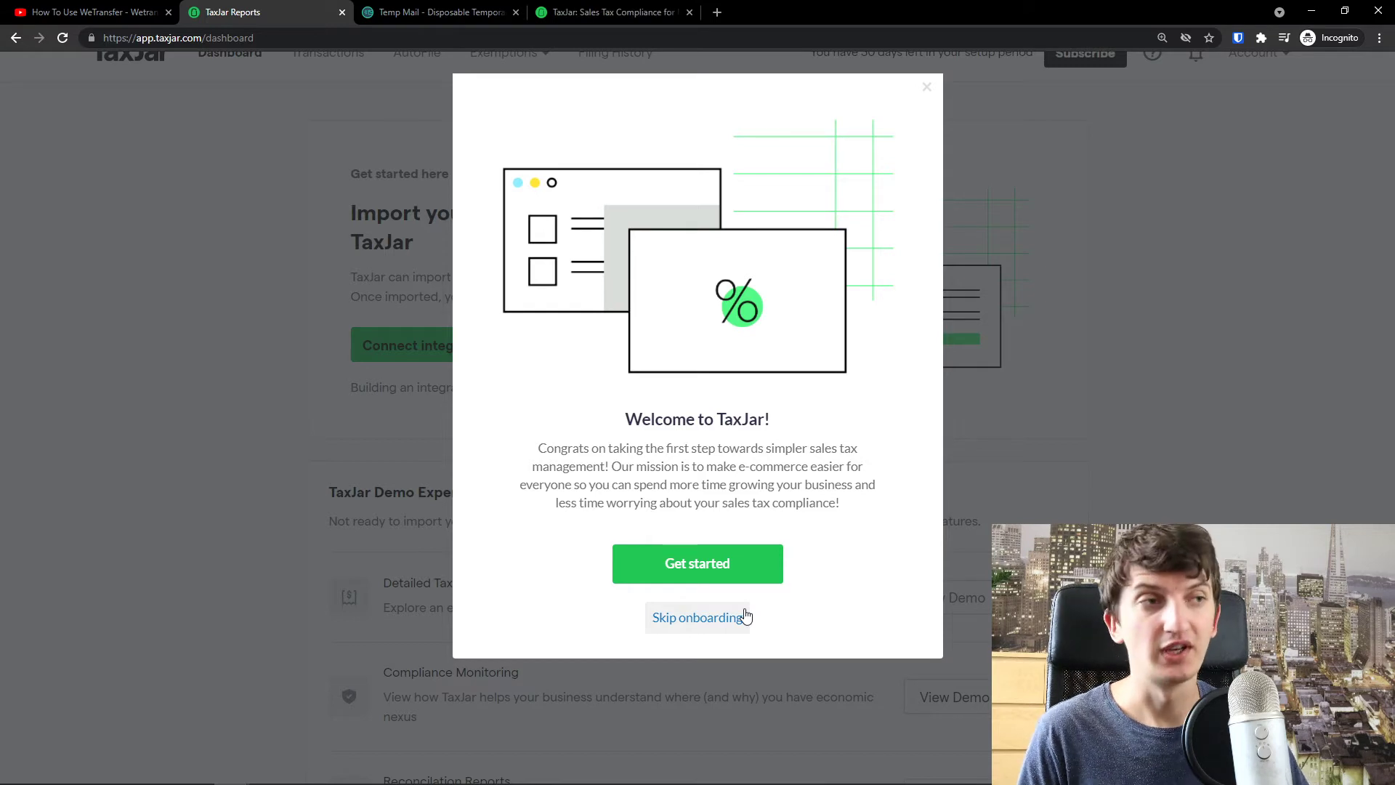
{"action": "left_click_drag", "start_coordinate": [616, 429], "coordinate": [788, 434]}
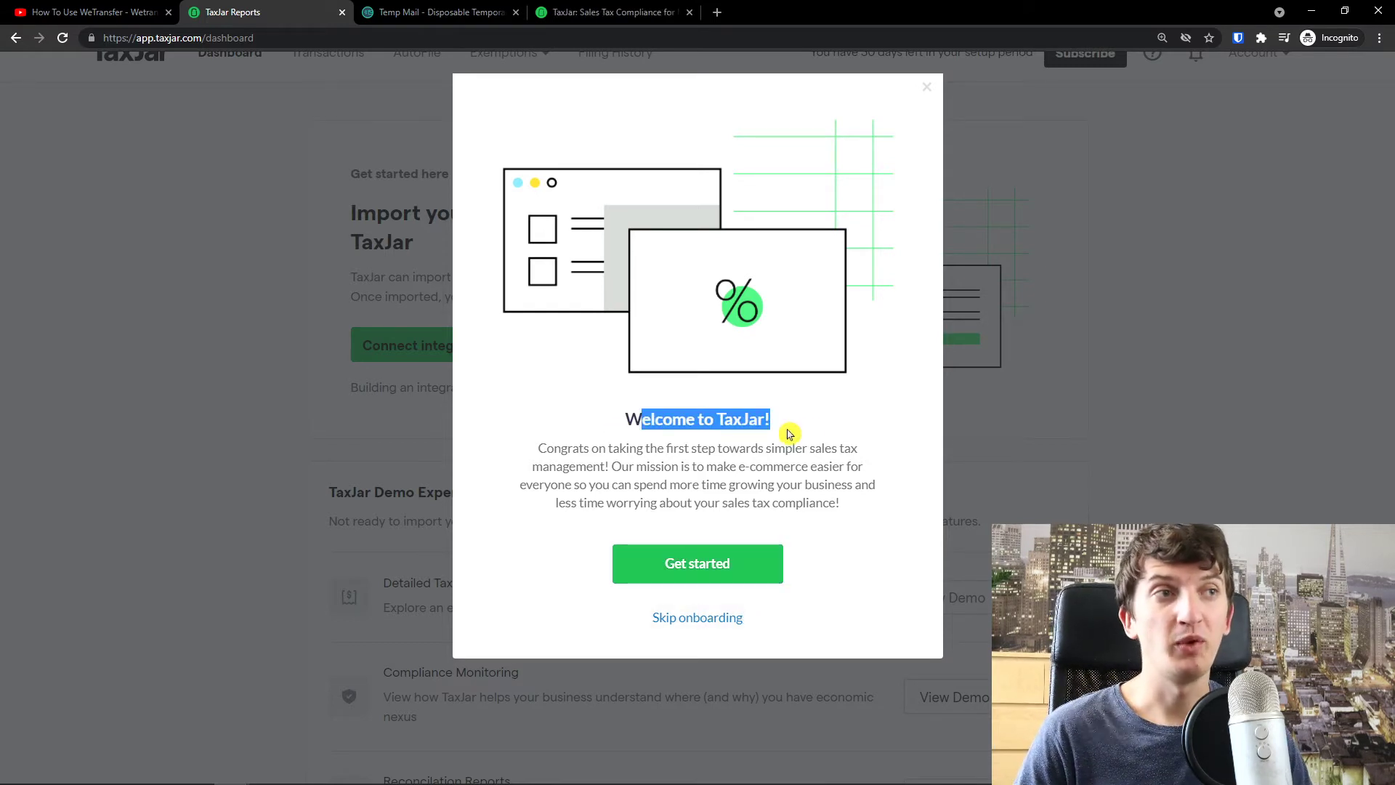
{"action": "left_click", "coordinate": [805, 434]}
{"action": "left_click_drag", "start_coordinate": [584, 452], "coordinate": [609, 469]}
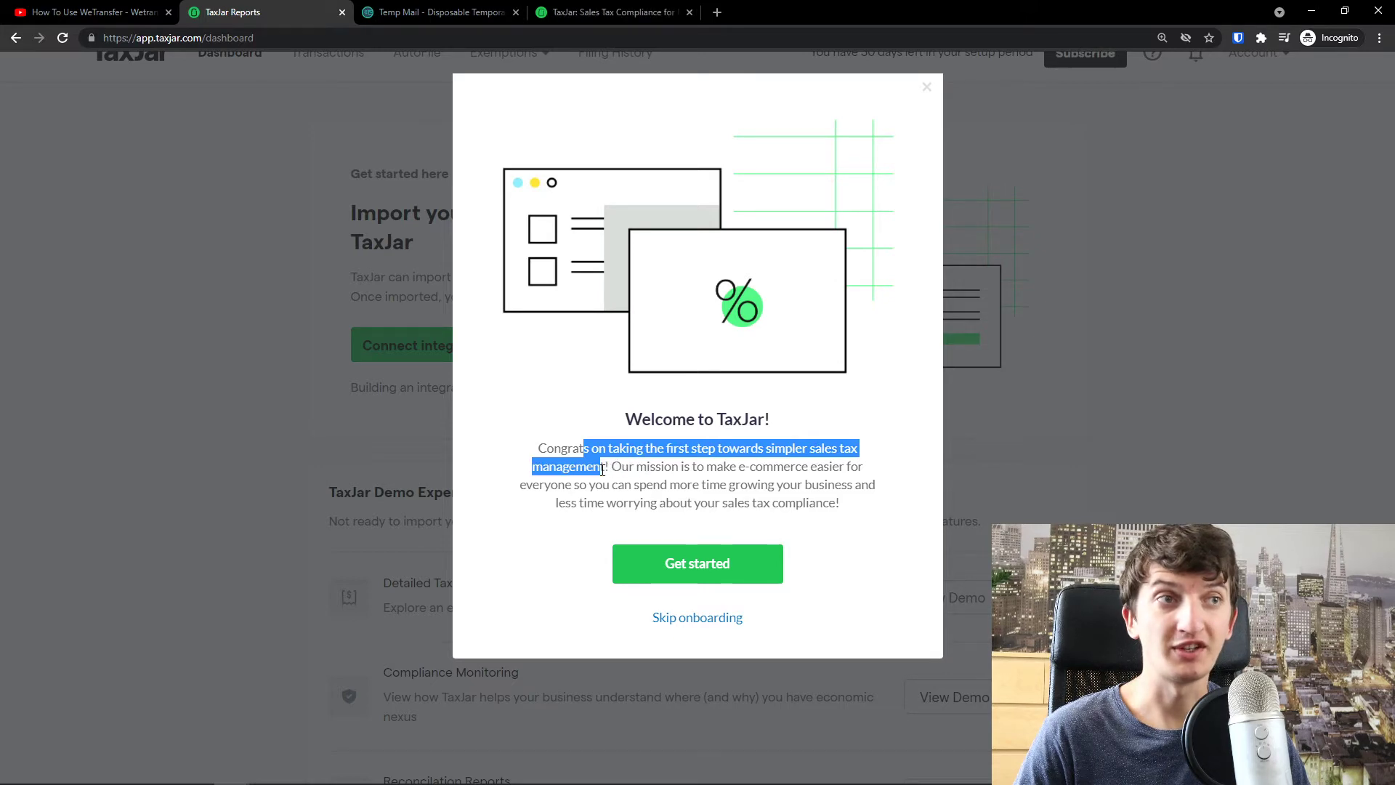
{"action": "left_click", "coordinate": [679, 566]}
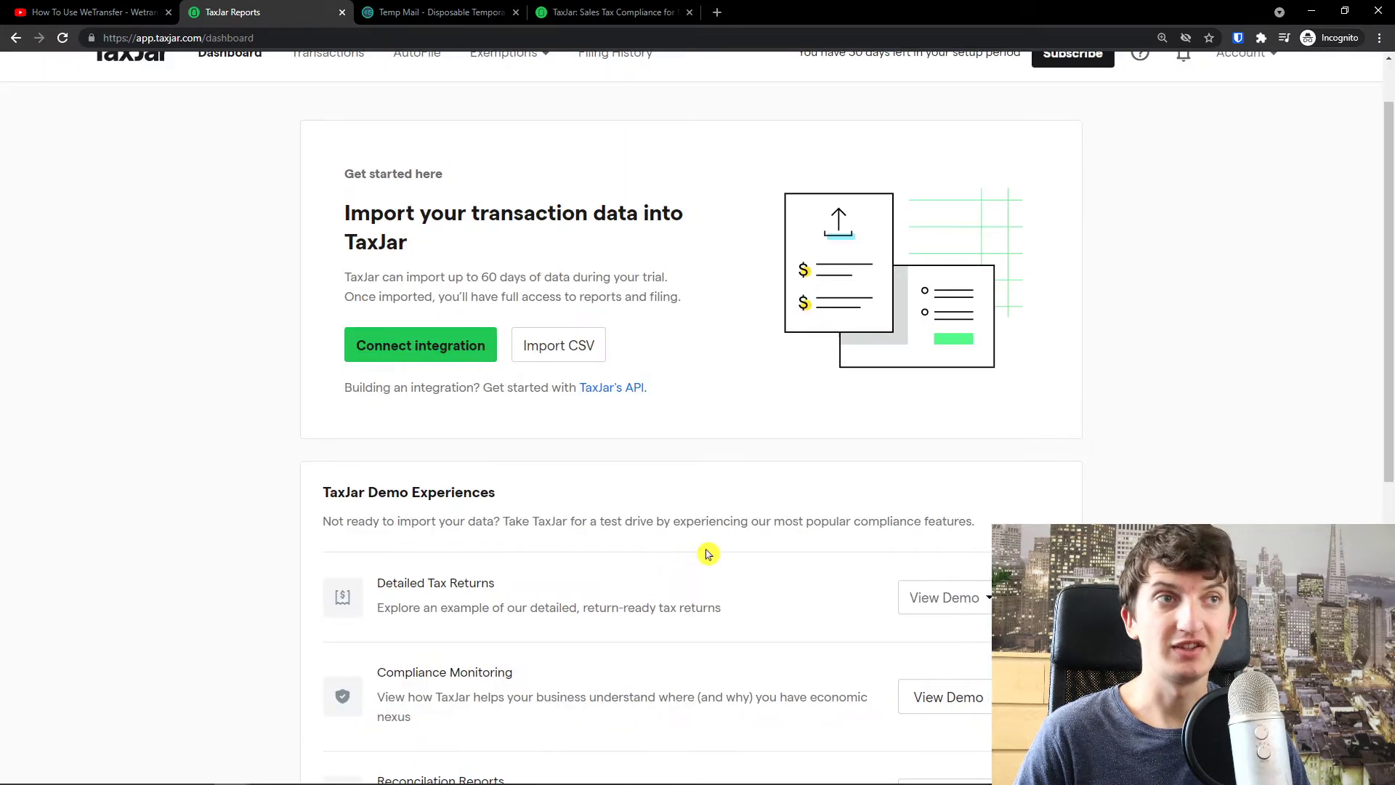
Connect an integration from the 'Import your transaction data into TaxJar' section.
{"action": "scroll", "coordinate": [705, 504], "scroll_direction": "down", "scroll_amount": 4}
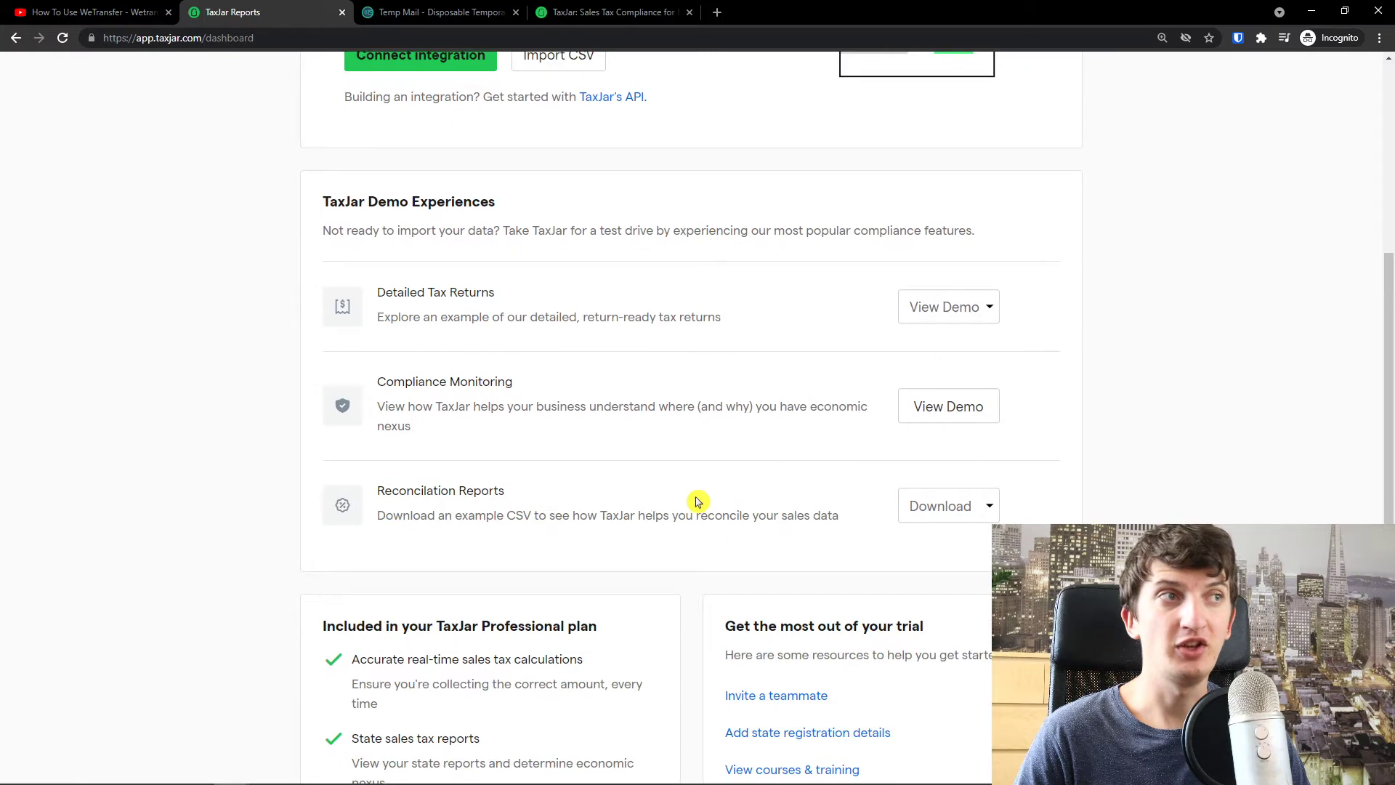
{"action": "scroll", "coordinate": [691, 501], "scroll_direction": "down", "scroll_amount": 3}
{"action": "scroll", "coordinate": [670, 461], "scroll_direction": "up", "scroll_amount": 2}
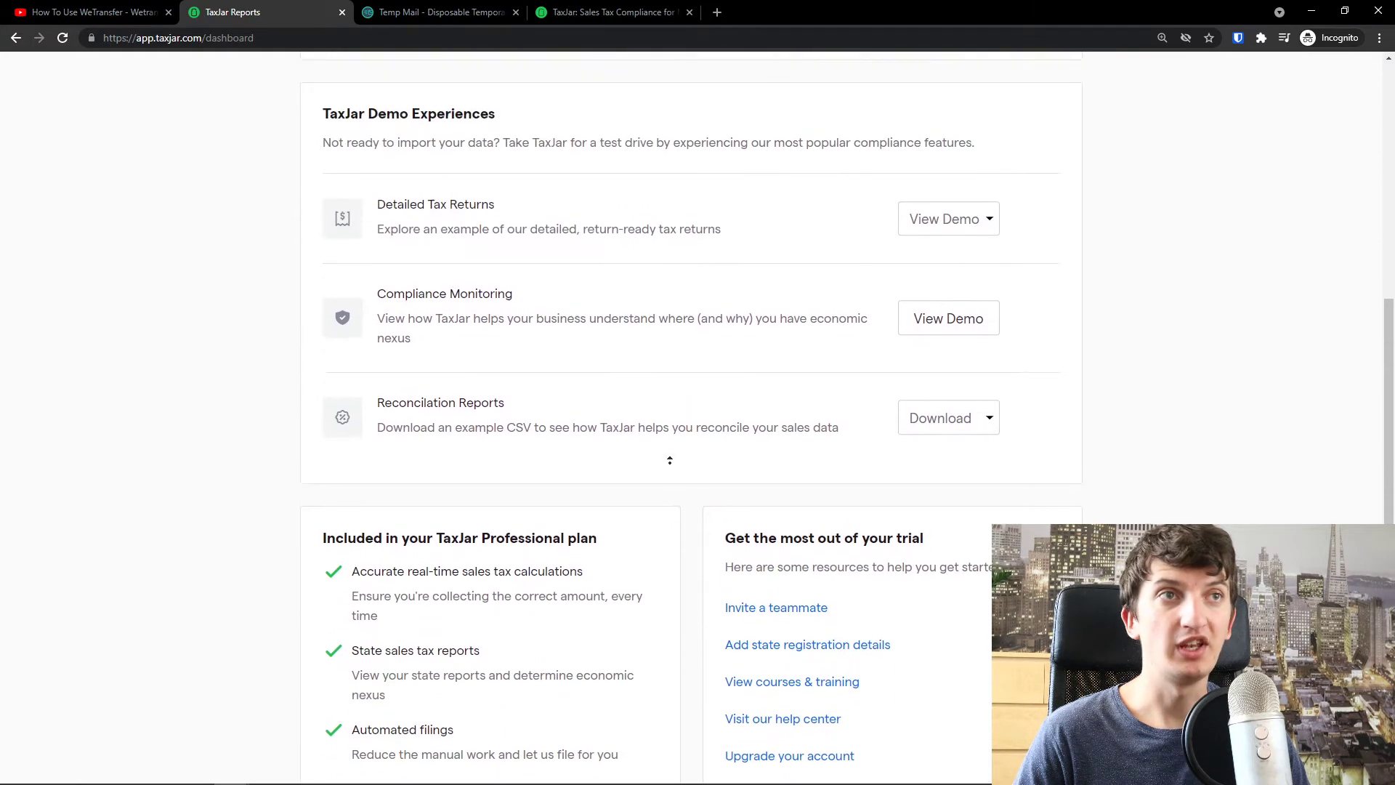
{"action": "scroll", "coordinate": [841, 492], "scroll_direction": "up", "scroll_amount": 3}
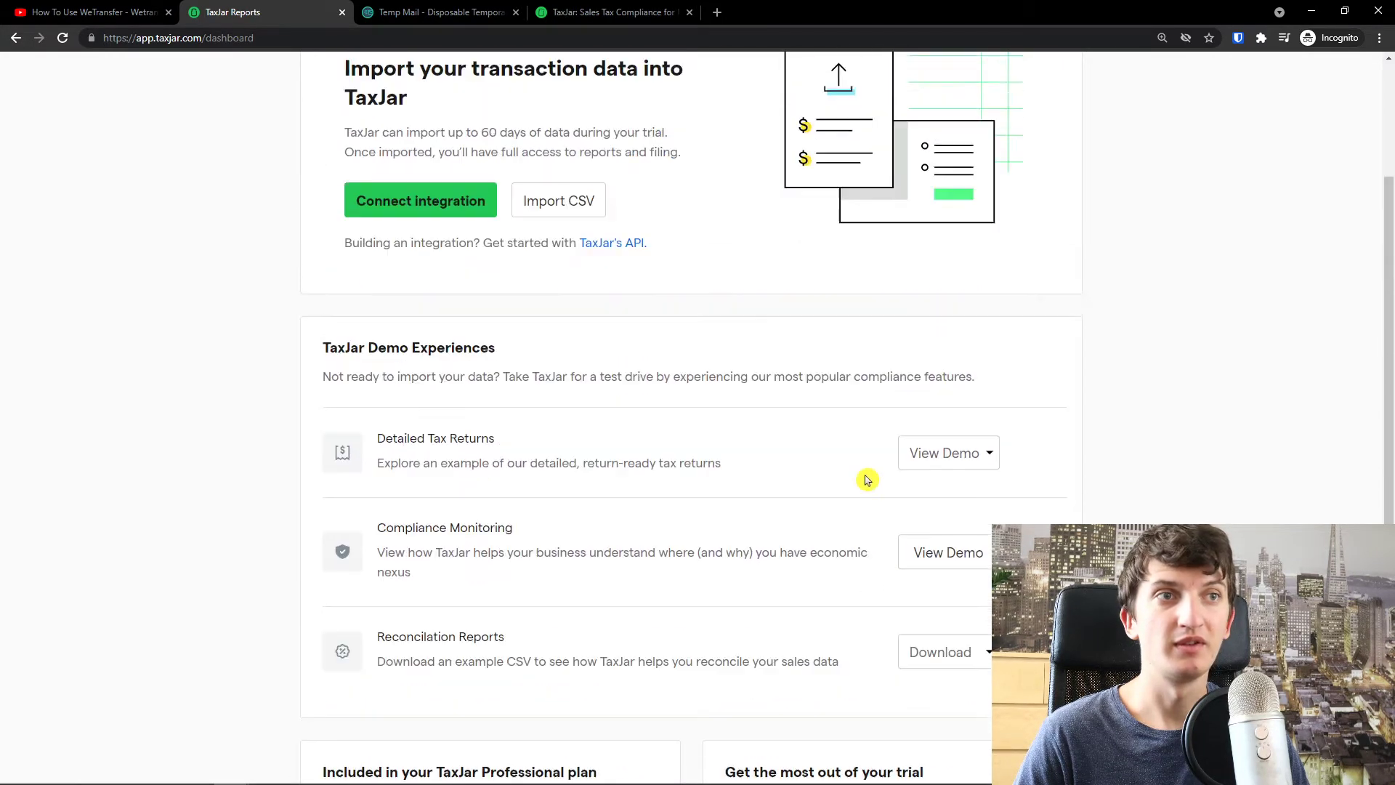
{"action": "scroll", "coordinate": [867, 480], "scroll_direction": "up", "scroll_amount": 3}
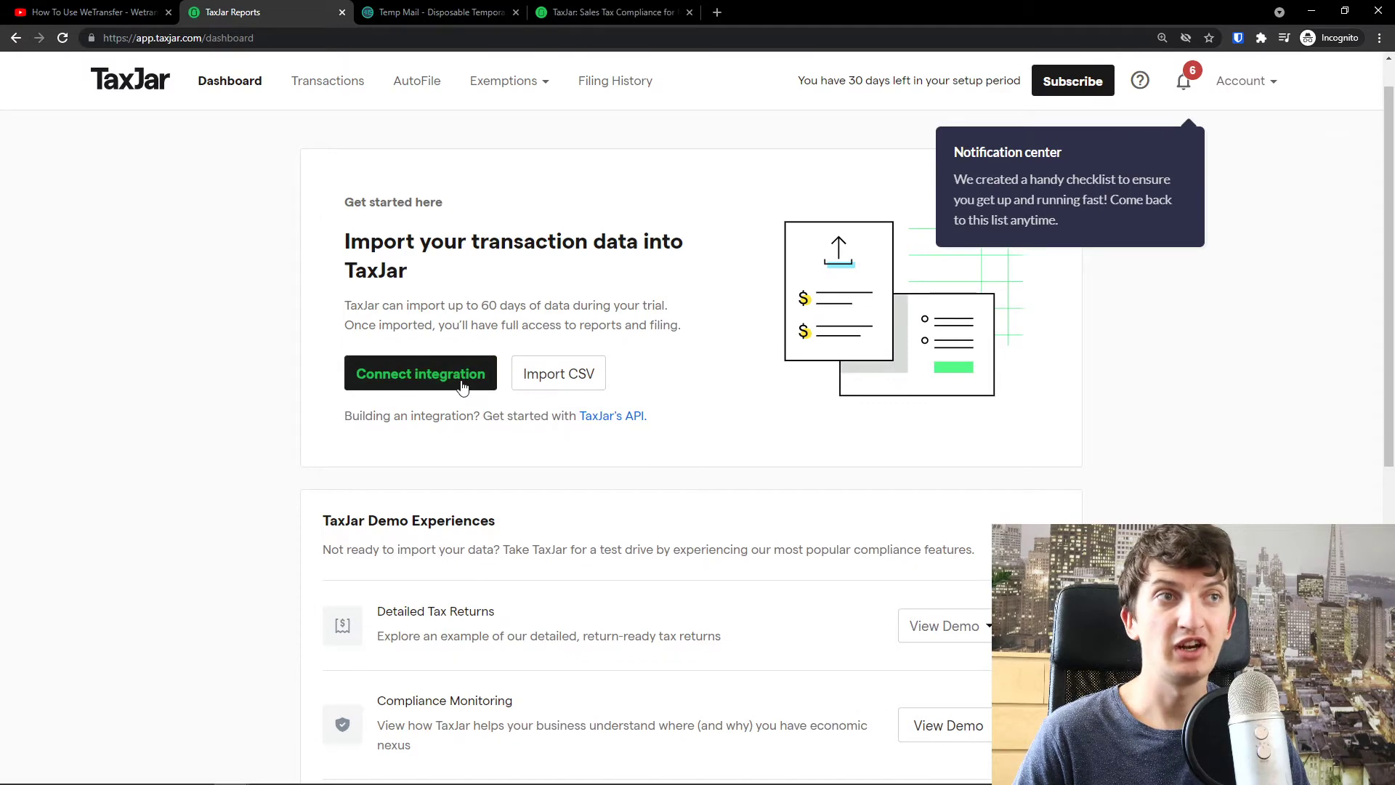
{"action": "left_click", "coordinate": [440, 376]}
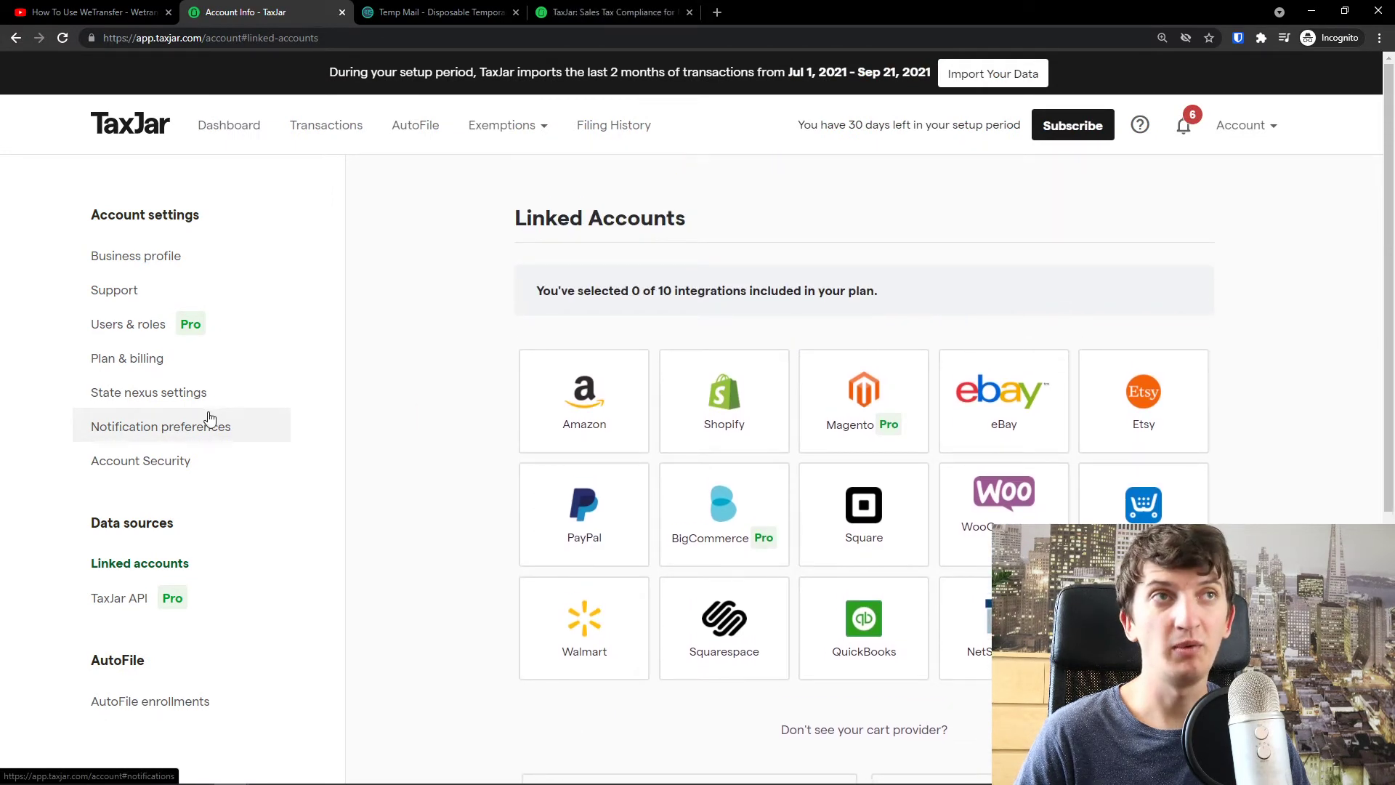
Open State settings from the Account menu in a new background tab.
{"action": "left_click", "coordinate": [1242, 125]}
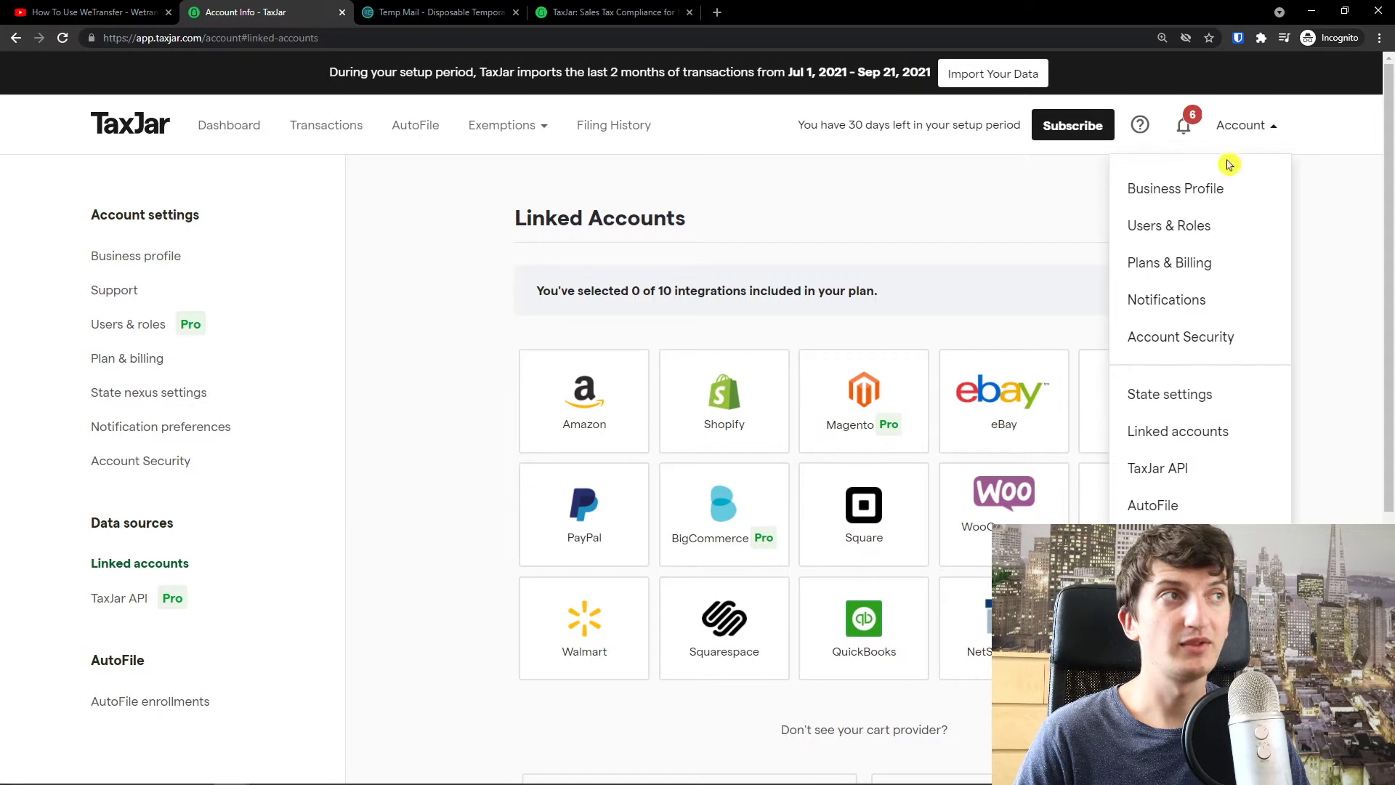
{"action": "middle_click", "coordinate": [1147, 399]}
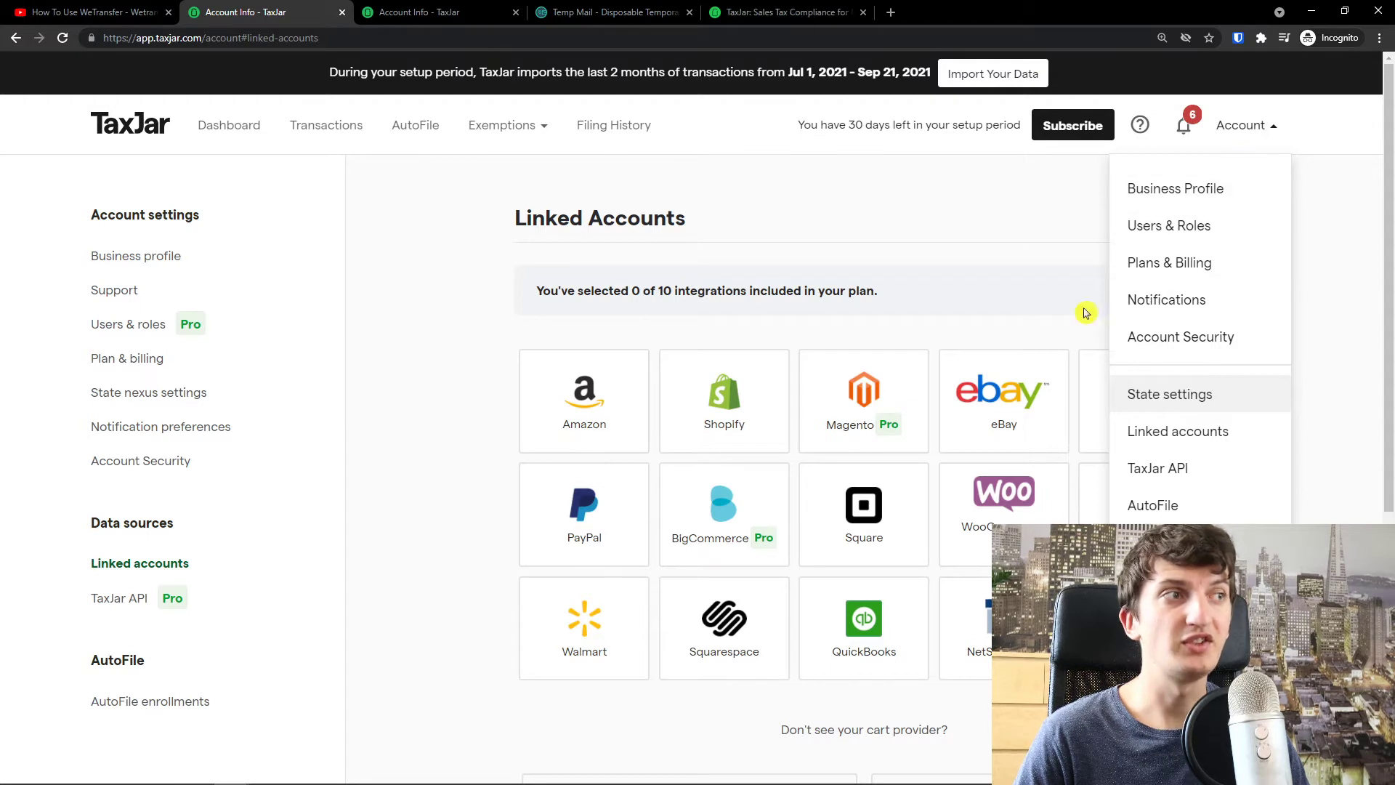
{"action": "left_click", "coordinate": [682, 278]}
Browse the Linked Accounts integration tiles and open the TaxJar API integration.
{"action": "scroll", "coordinate": [719, 349], "scroll_direction": "down", "scroll_amount": 2}
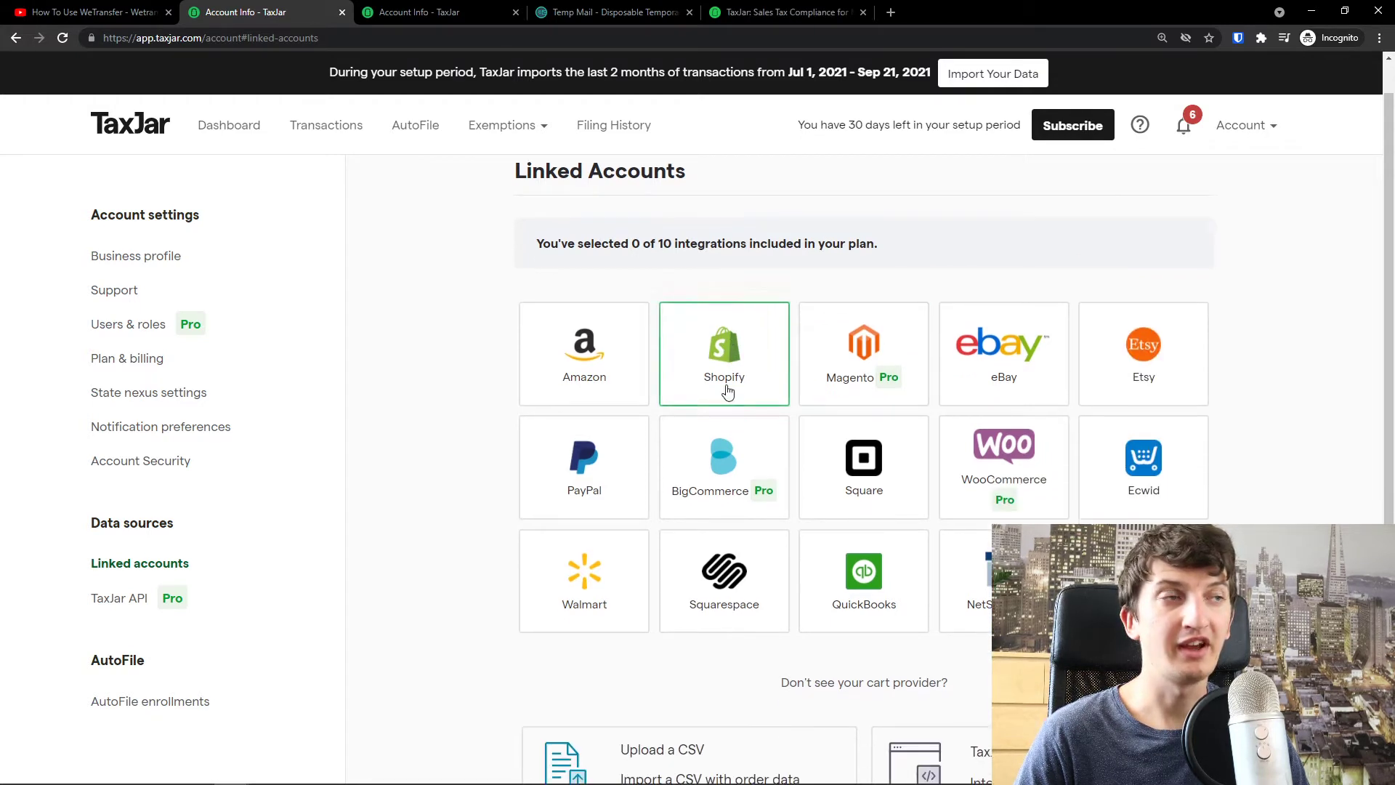
{"action": "scroll", "coordinate": [586, 436], "scroll_direction": "up", "scroll_amount": 2}
{"action": "scroll", "coordinate": [560, 387], "scroll_direction": "down", "scroll_amount": 1}
{"action": "scroll", "coordinate": [560, 387], "scroll_direction": "up", "scroll_amount": 1}
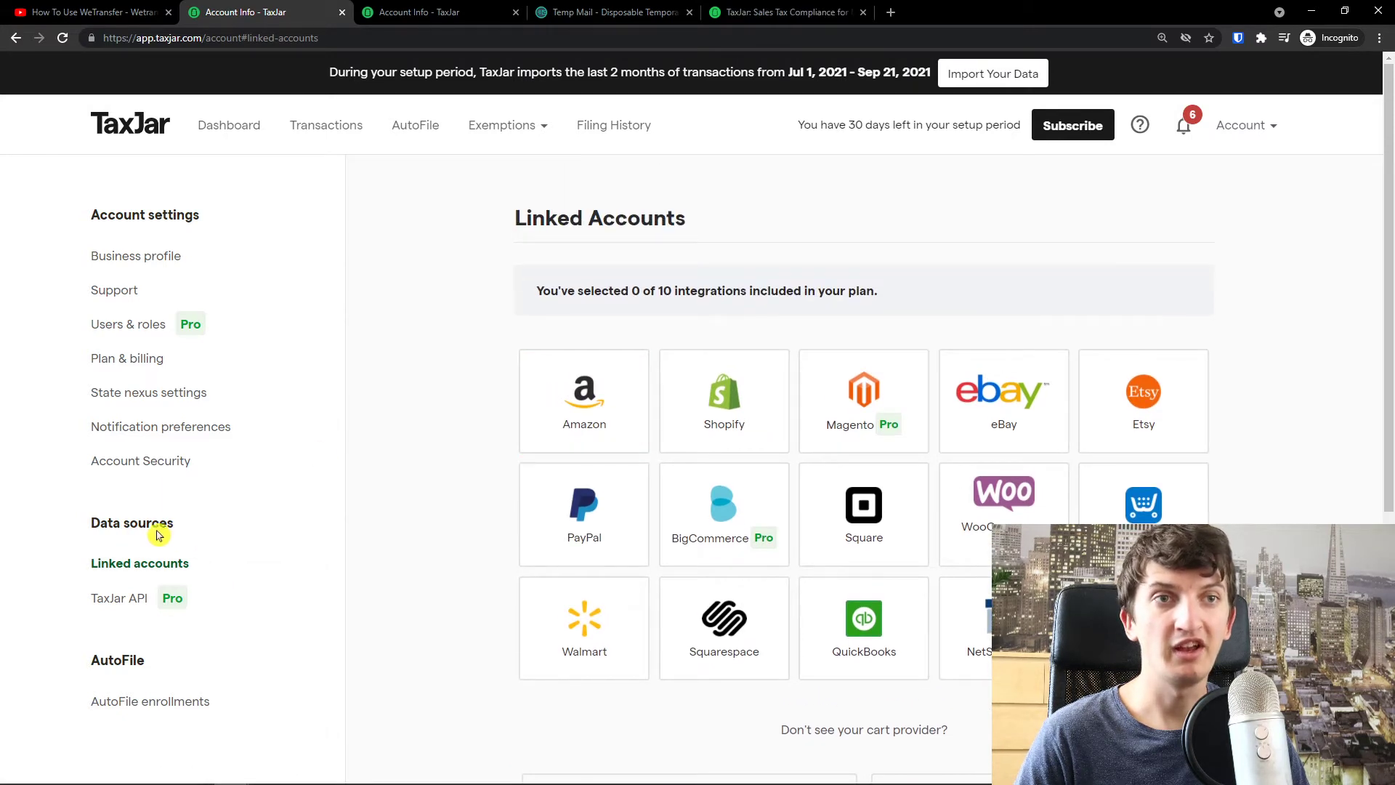
{"action": "scroll", "coordinate": [654, 427], "scroll_direction": "down", "scroll_amount": 1}
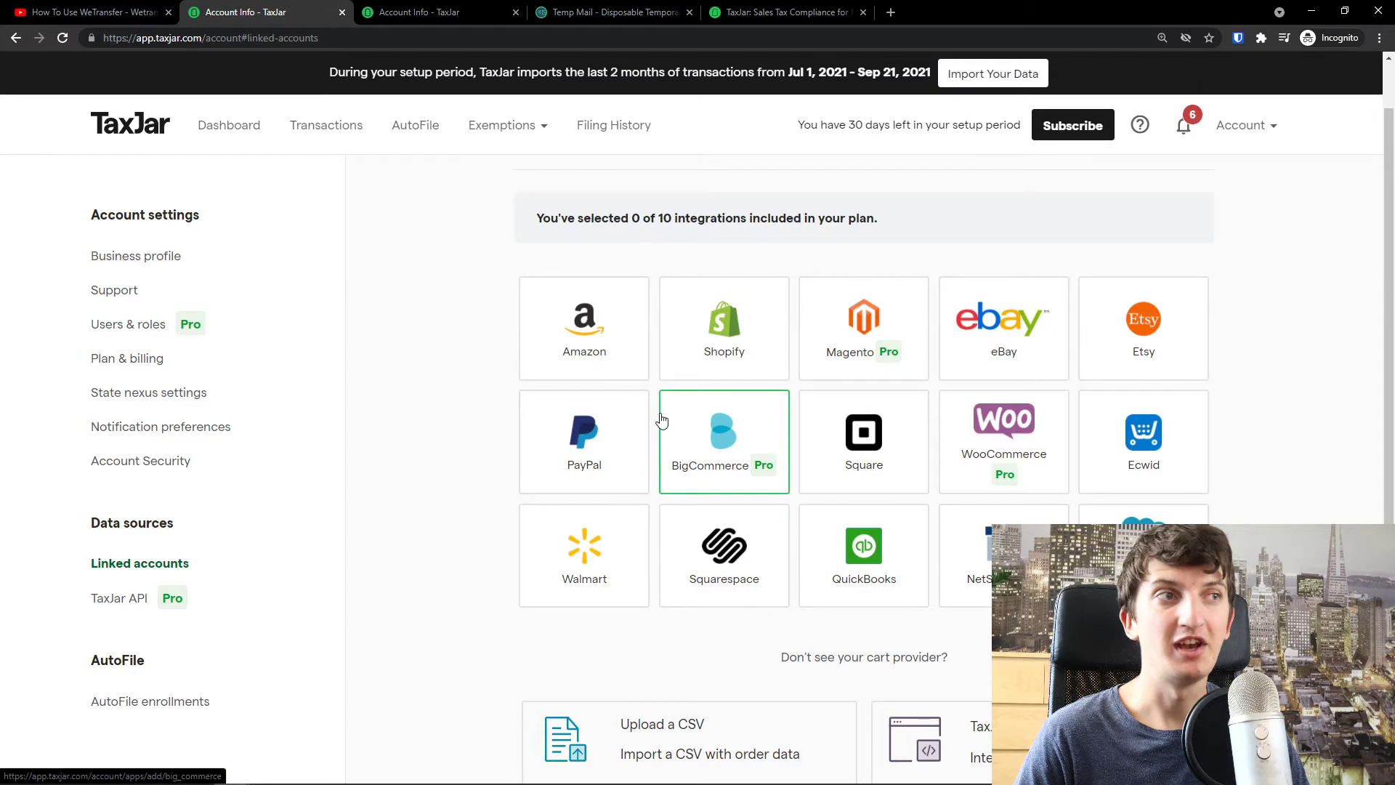
{"action": "scroll", "coordinate": [736, 424], "scroll_direction": "down", "scroll_amount": 1}
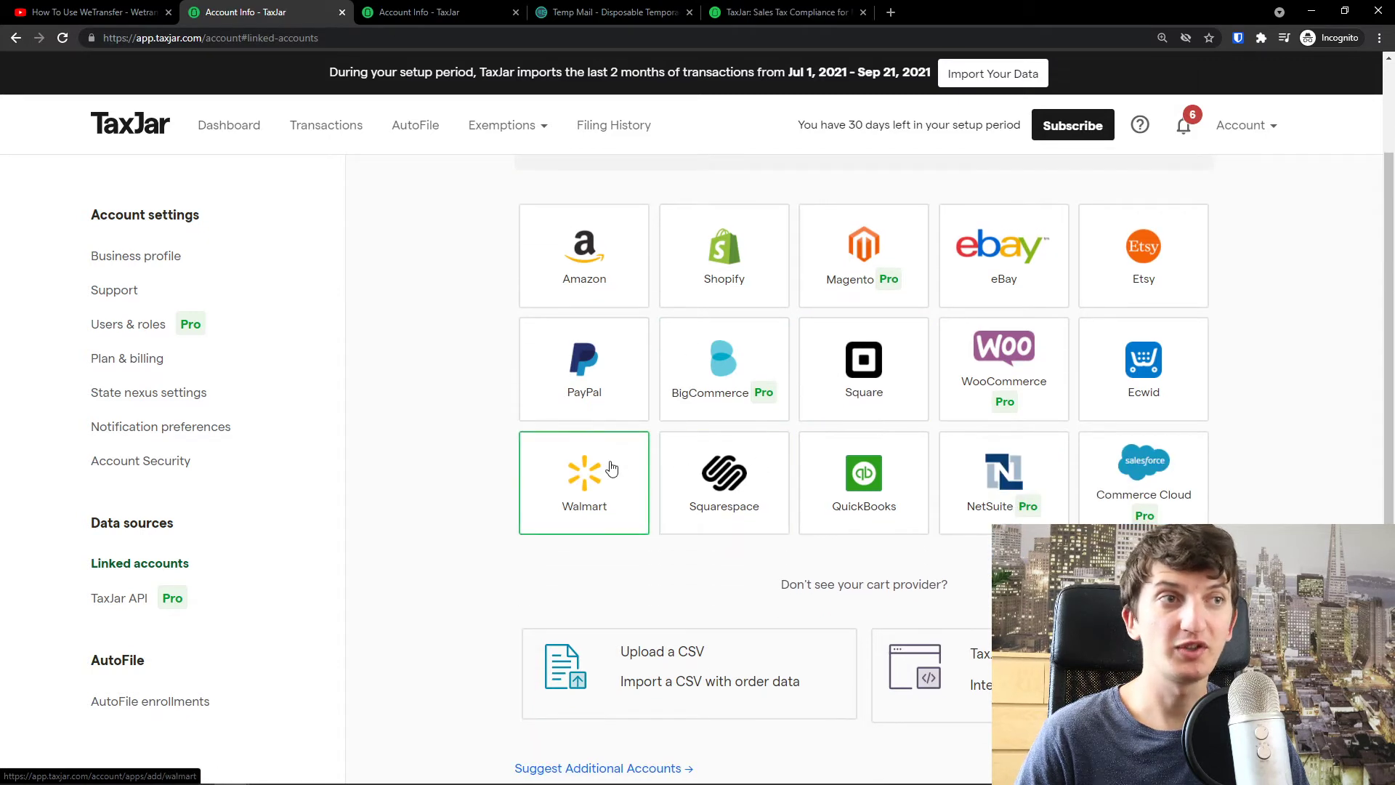
{"action": "scroll", "coordinate": [690, 466], "scroll_direction": "up", "scroll_amount": 1}
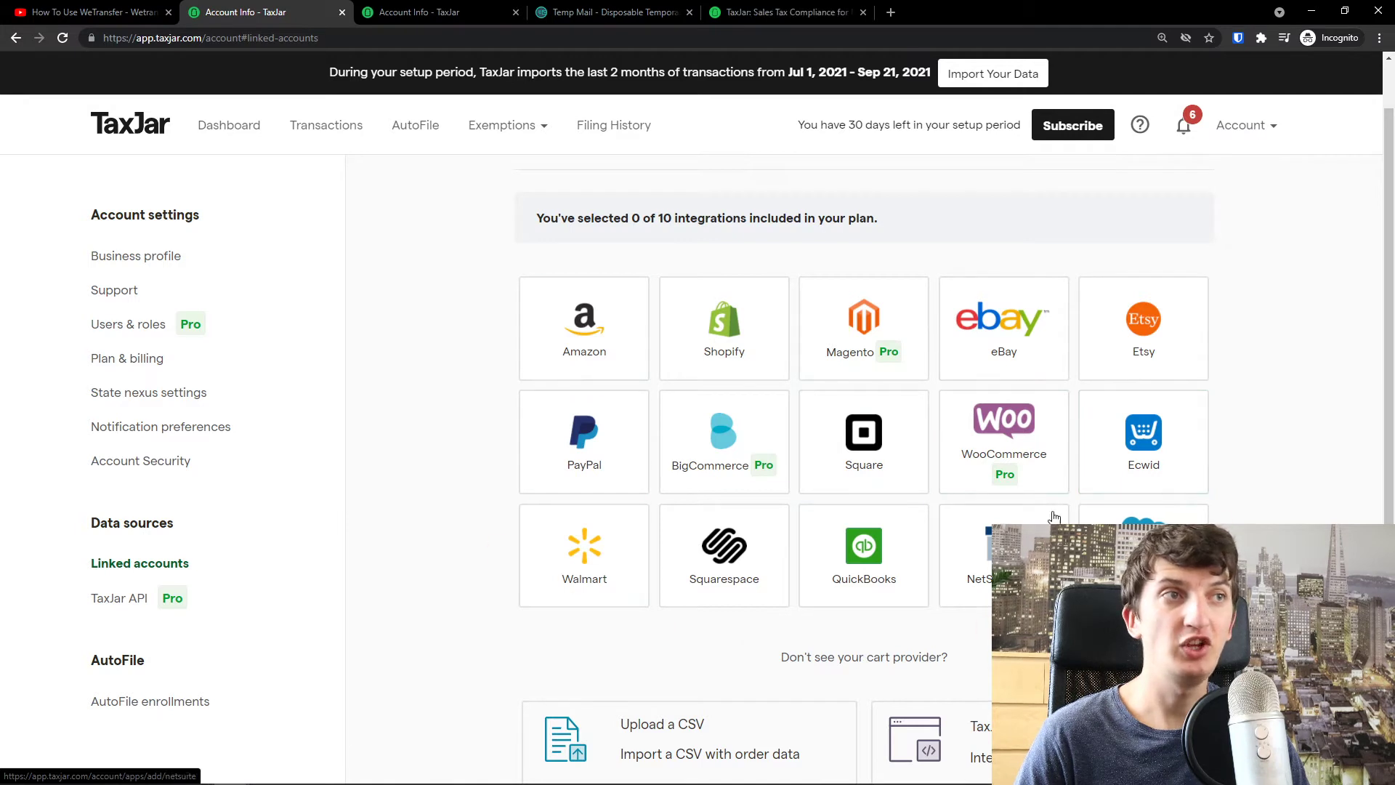
{"action": "scroll", "coordinate": [698, 425], "scroll_direction": "down", "scroll_amount": 4}
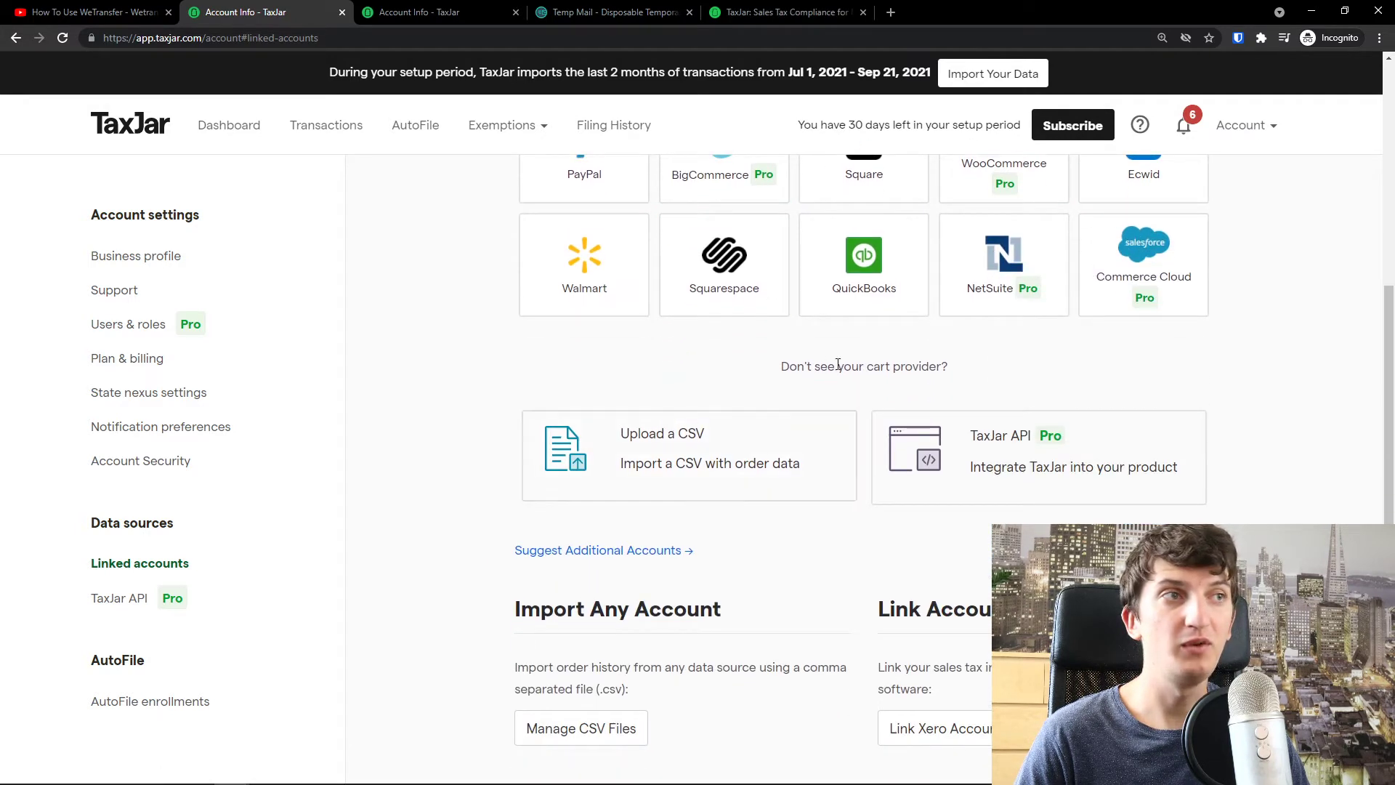
{"action": "left_click_drag", "start_coordinate": [772, 369], "coordinate": [1053, 374]}
{"action": "scroll", "coordinate": [991, 415], "scroll_direction": "down", "scroll_amount": 1}
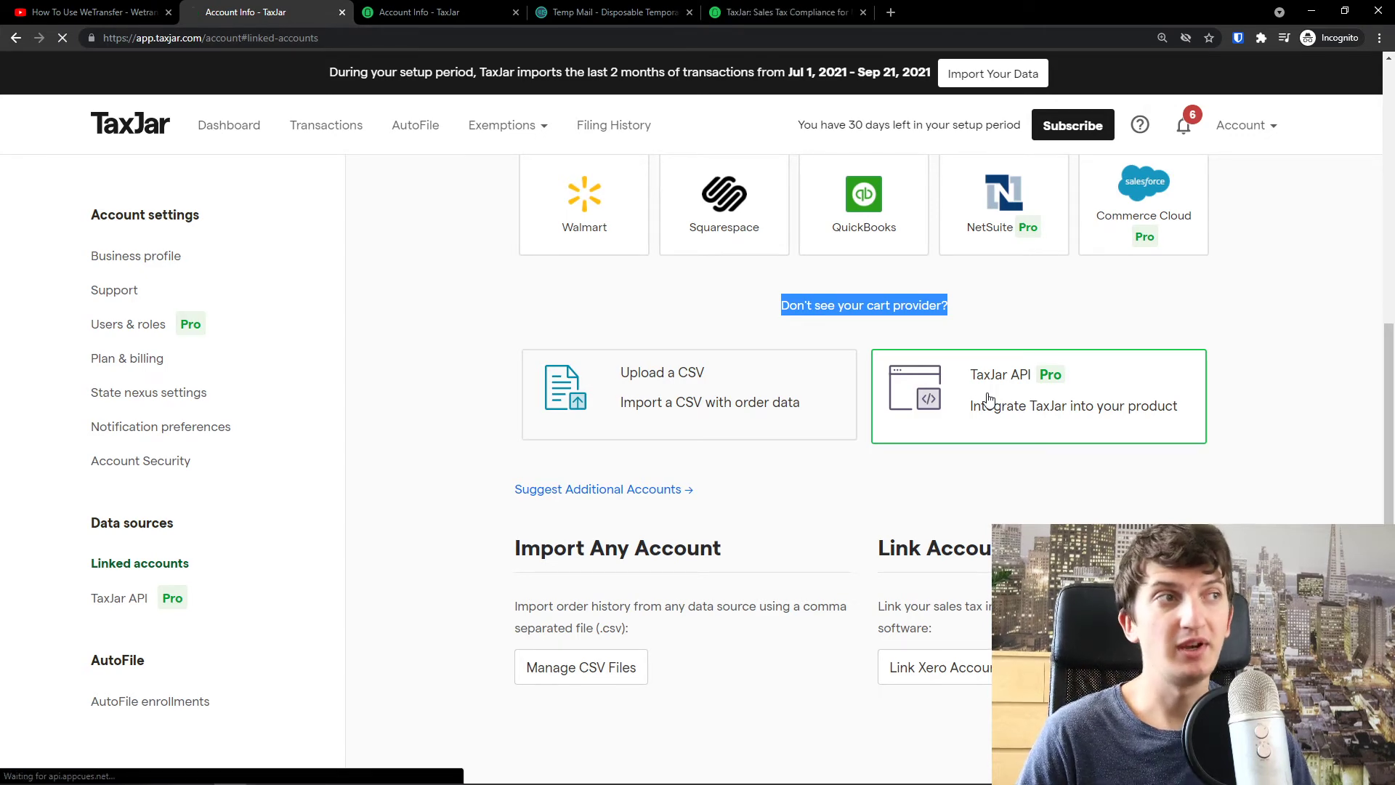
{"action": "left_click", "coordinate": [989, 400]}
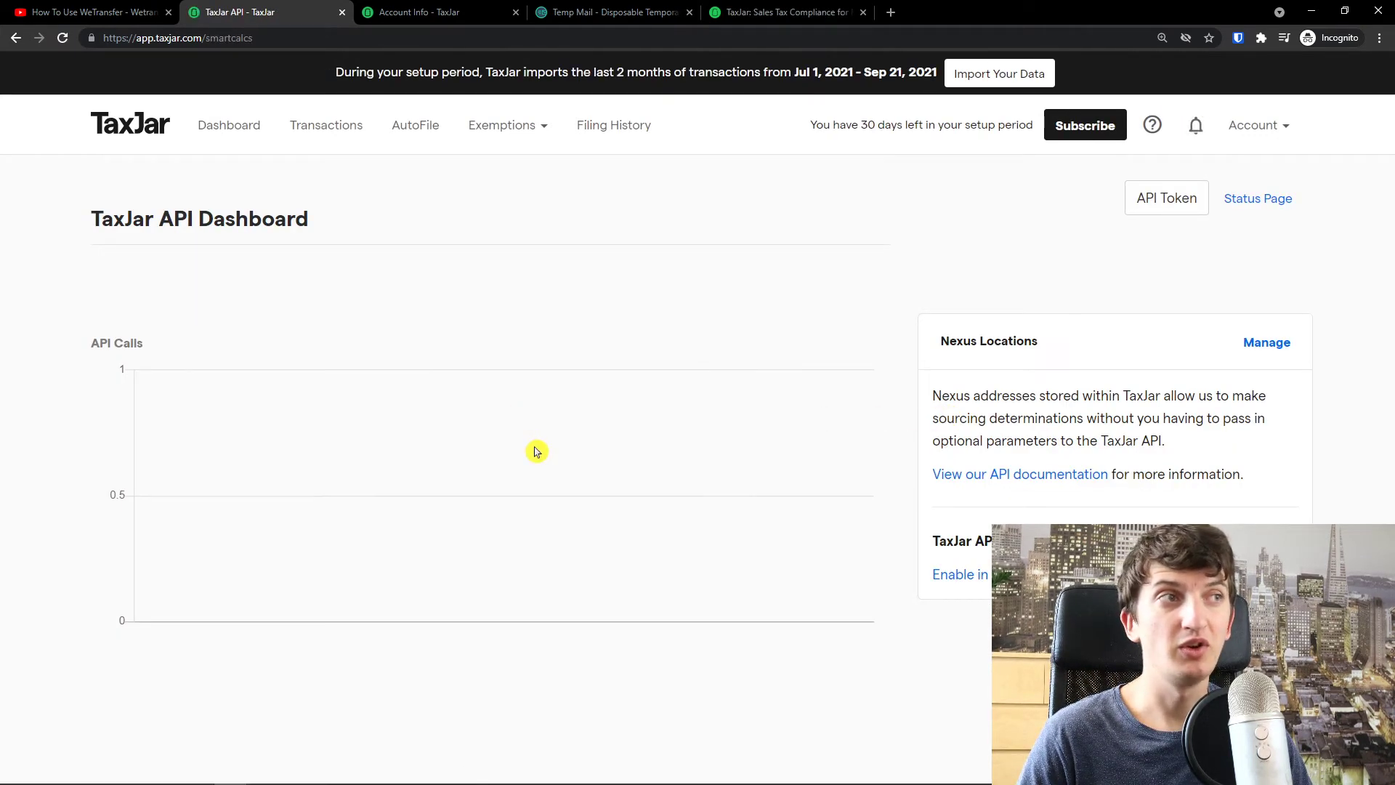
View the API token settings, go back to Linked Accounts, and return to the main dashboard.
{"action": "left_click", "coordinate": [1174, 203]}
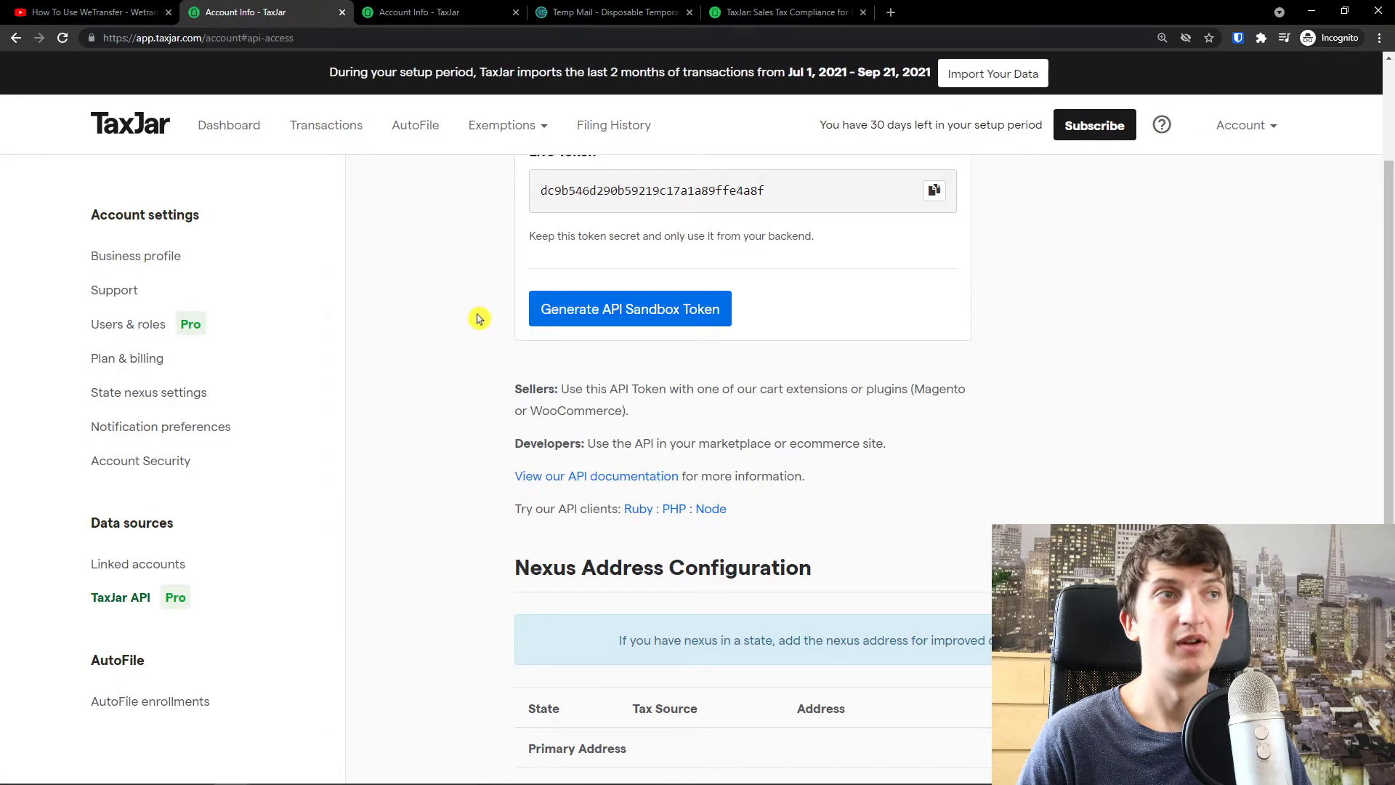
{"action": "scroll", "coordinate": [480, 320], "scroll_direction": "up", "scroll_amount": 2}
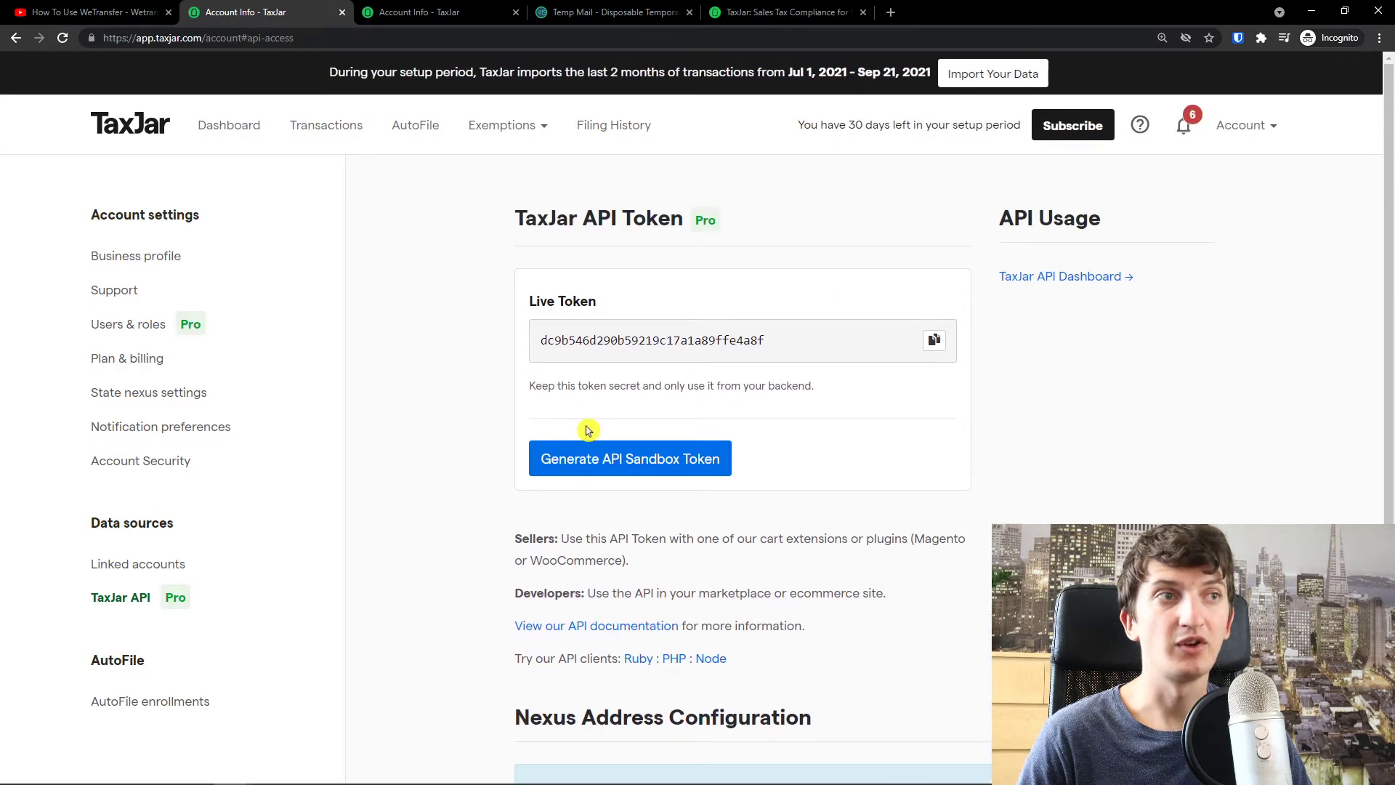
{"action": "left_click", "coordinate": [16, 38]}
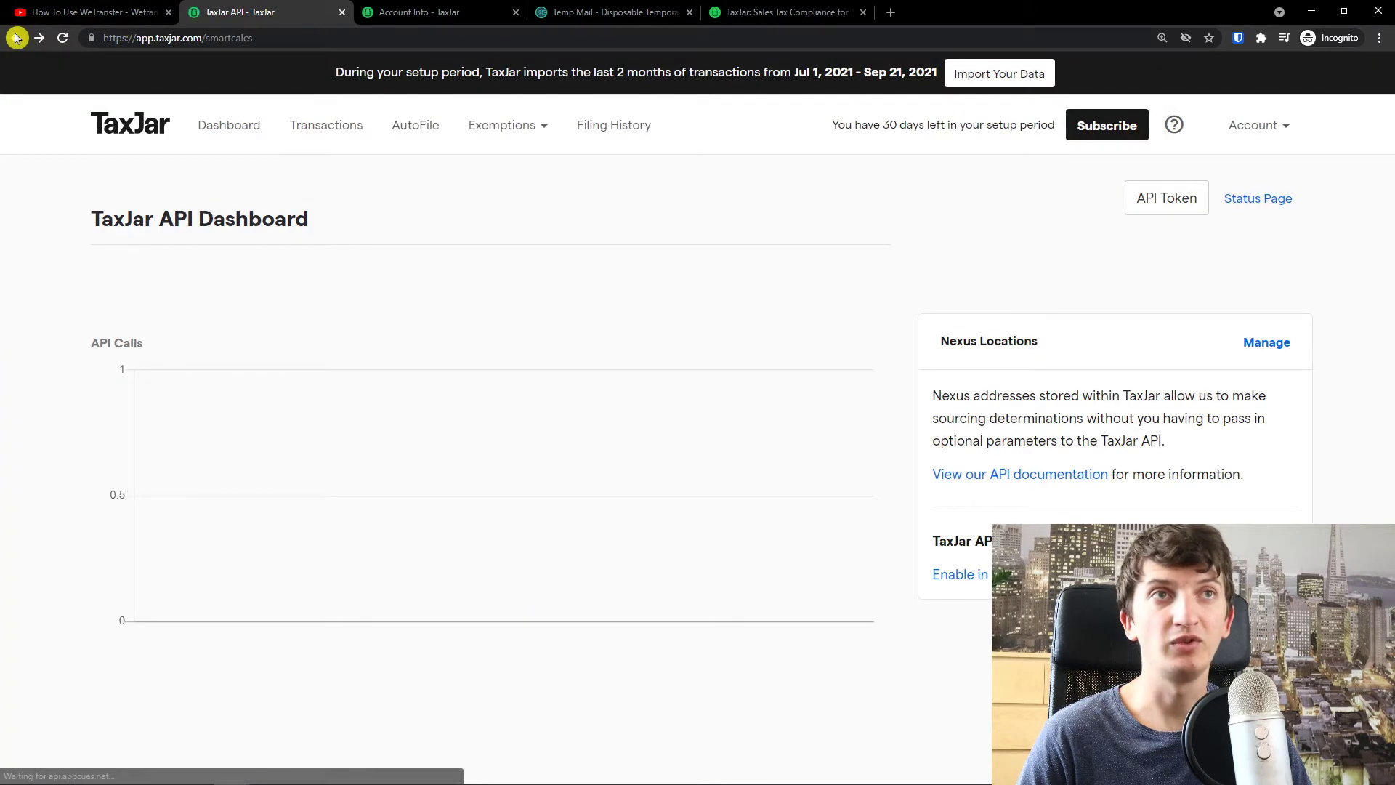
{"action": "left_click", "coordinate": [16, 38]}
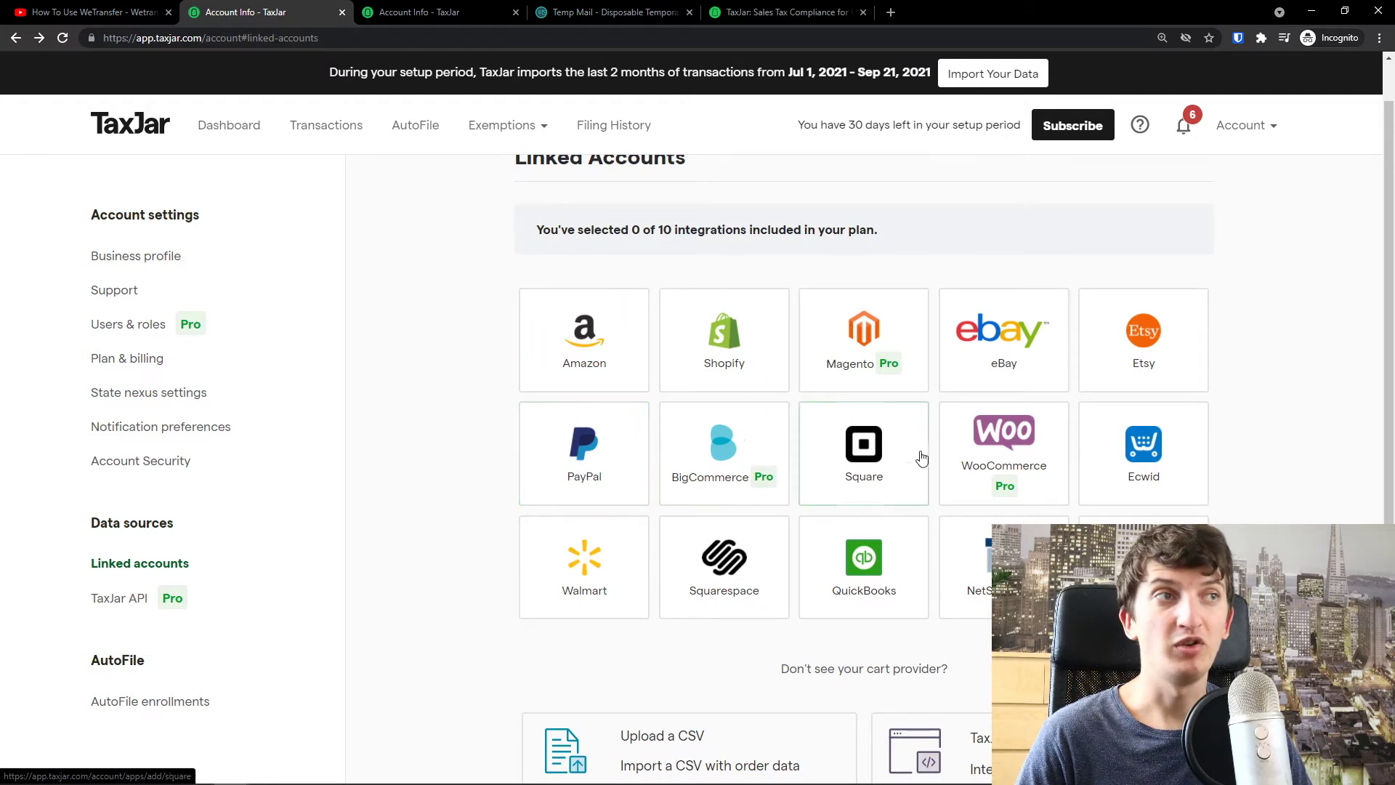
{"action": "scroll", "coordinate": [516, 403], "scroll_direction": "up", "scroll_amount": 1}
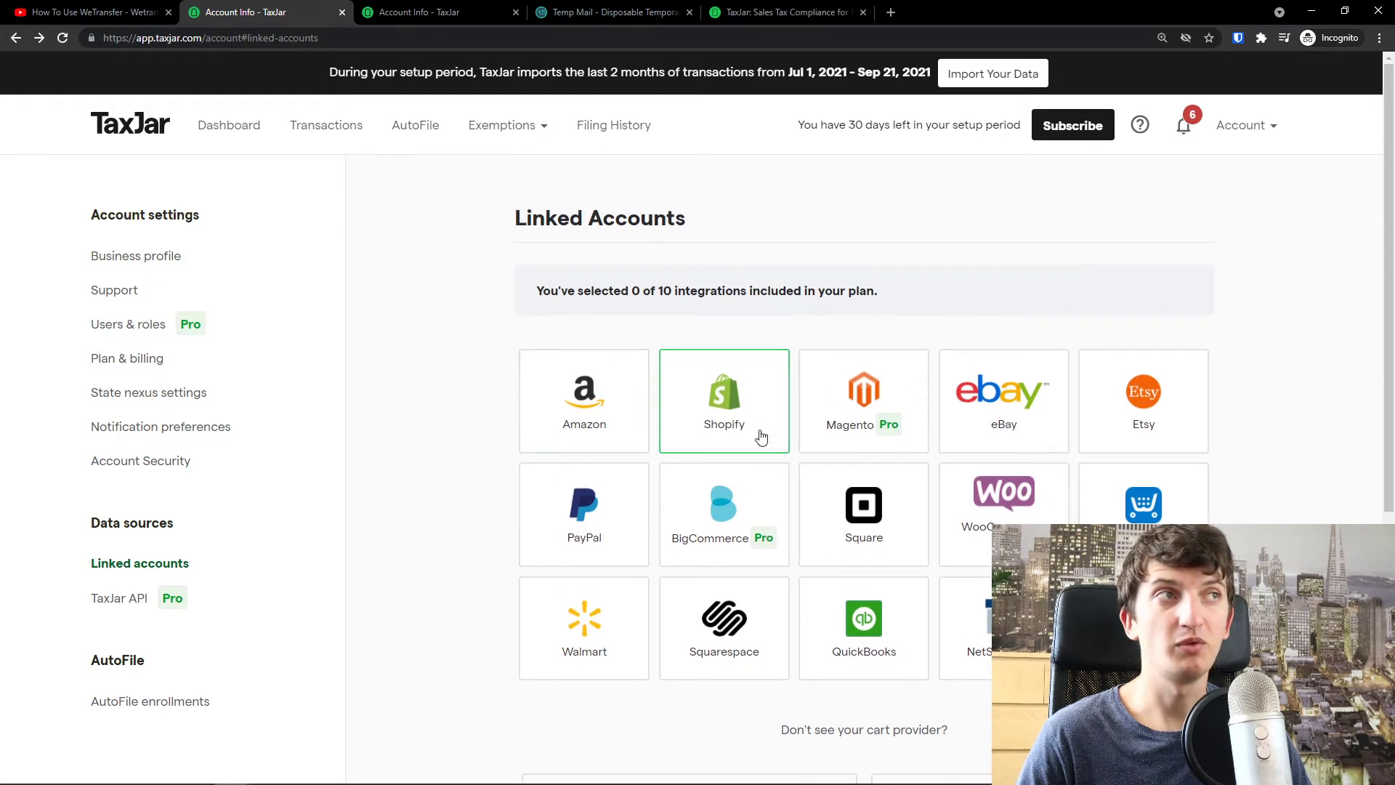
{"action": "scroll", "coordinate": [611, 437], "scroll_direction": "down", "scroll_amount": 6}
{"action": "scroll", "coordinate": [574, 450], "scroll_direction": "up", "scroll_amount": 6}
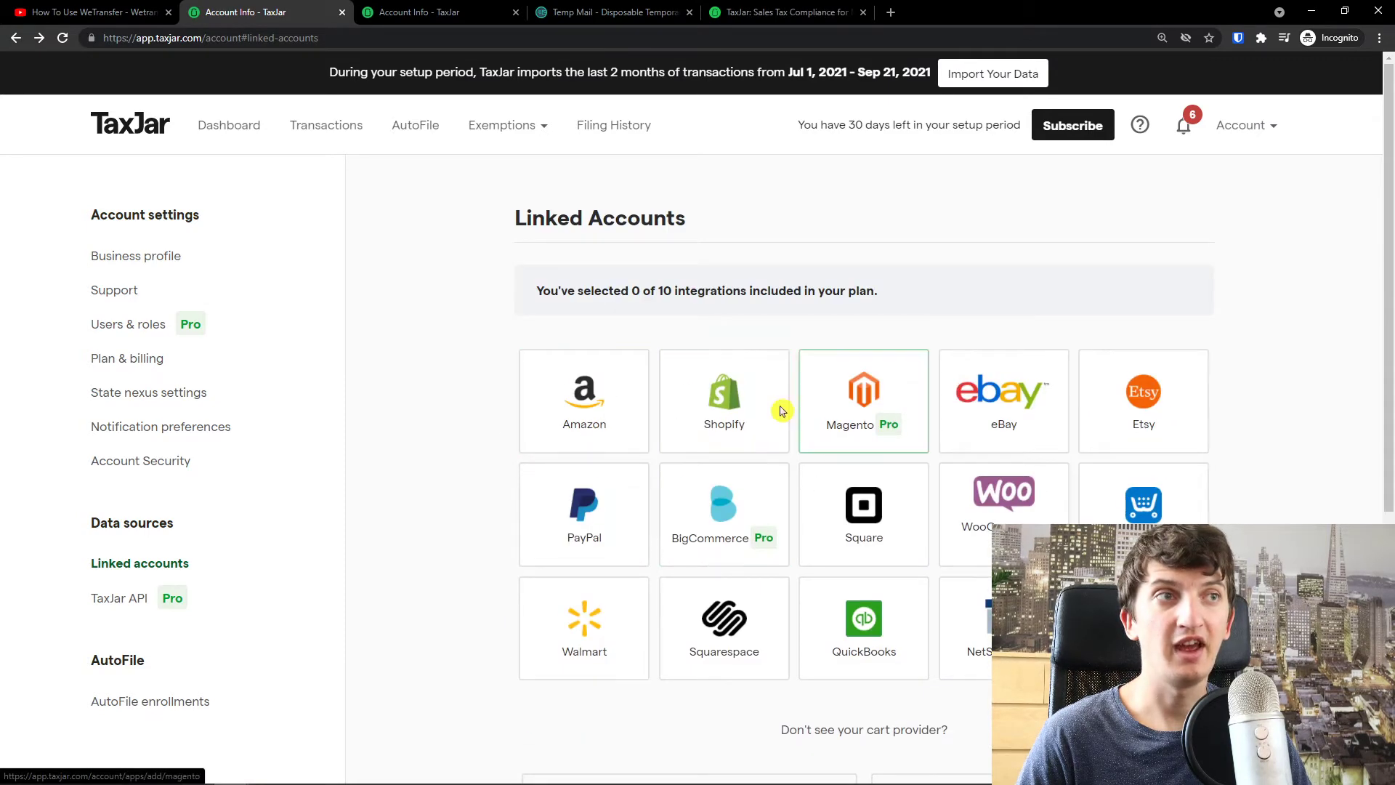
{"action": "left_click", "coordinate": [137, 123]}
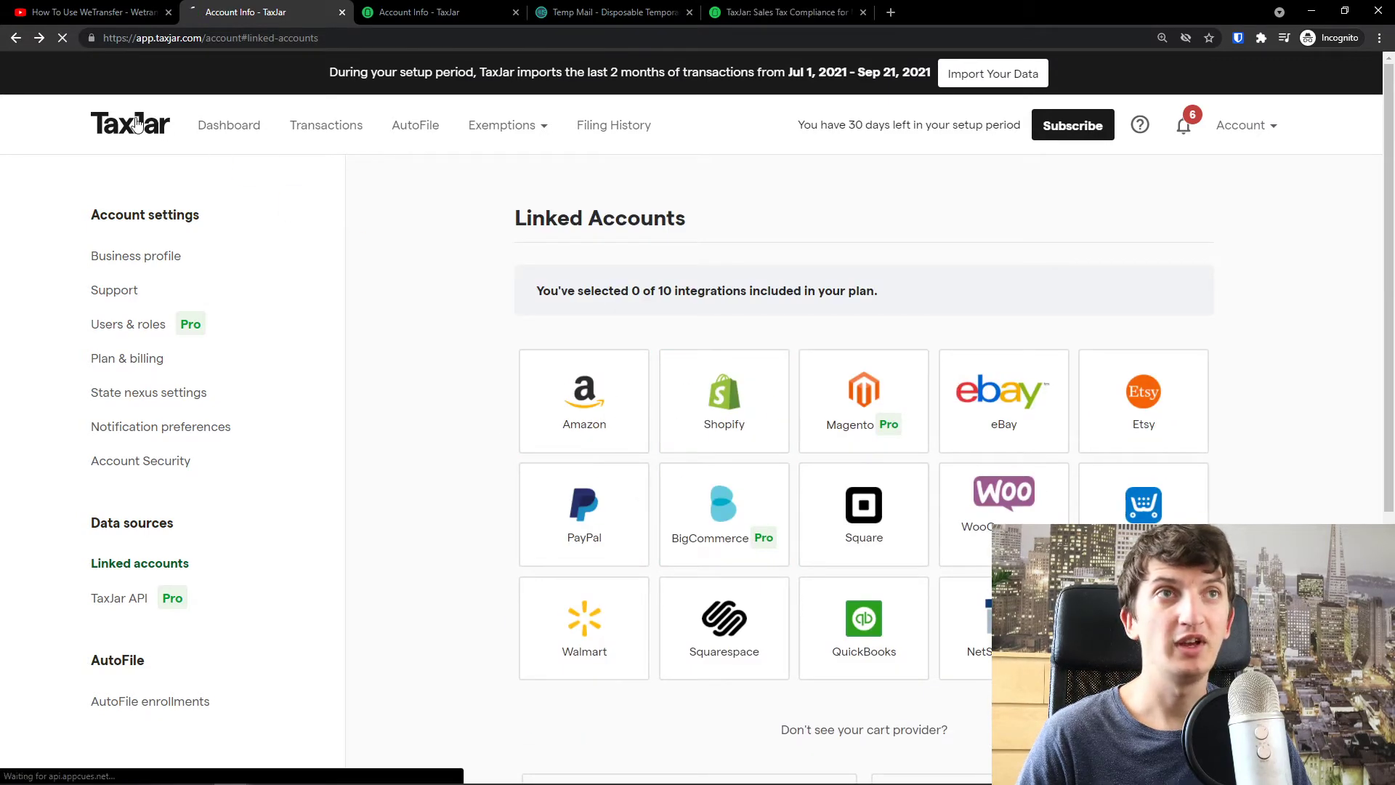
Open the New Mexico Detailed Tax Returns demo from the dashboard's demo experiences.
{"action": "scroll", "coordinate": [451, 411], "scroll_direction": "down", "scroll_amount": 3}
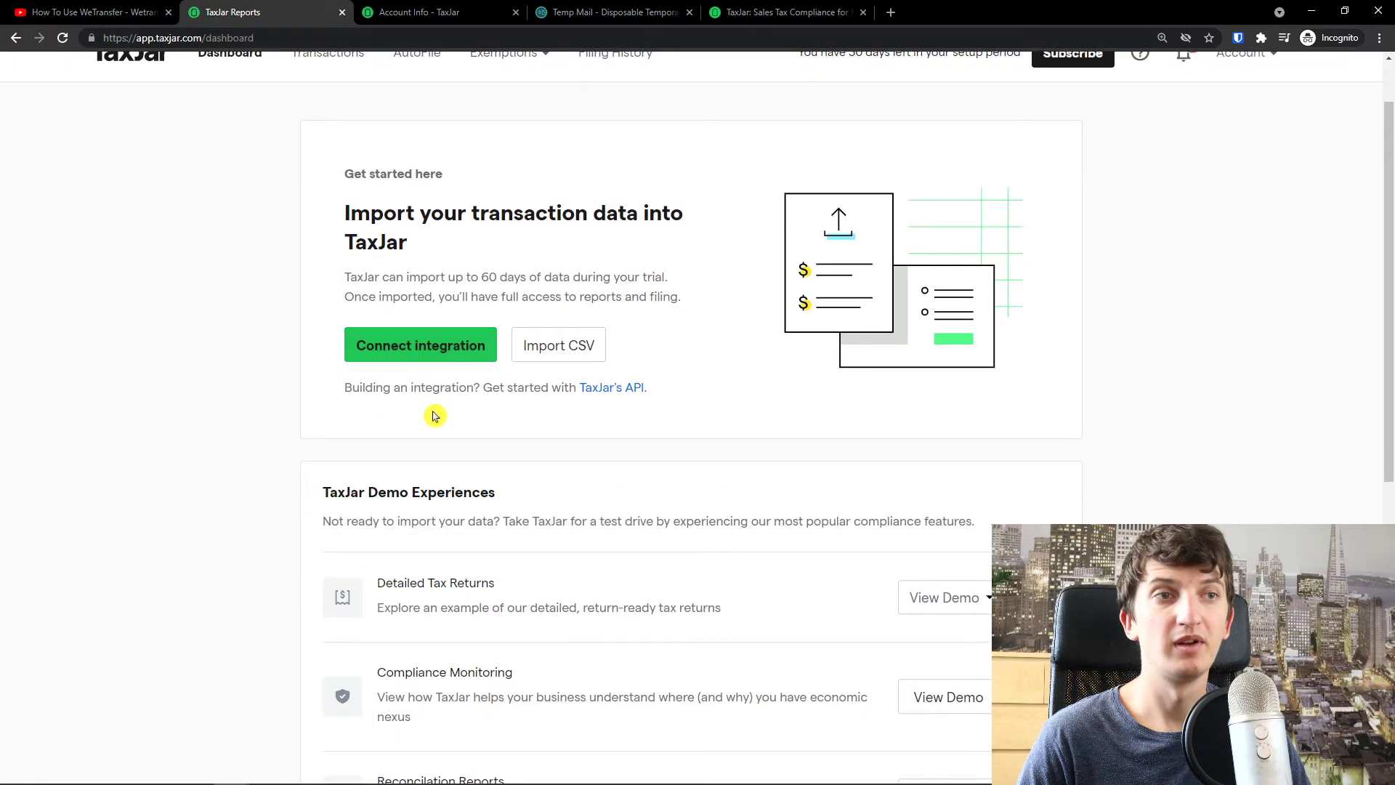
{"action": "left_click_drag", "start_coordinate": [334, 347], "coordinate": [495, 347]}
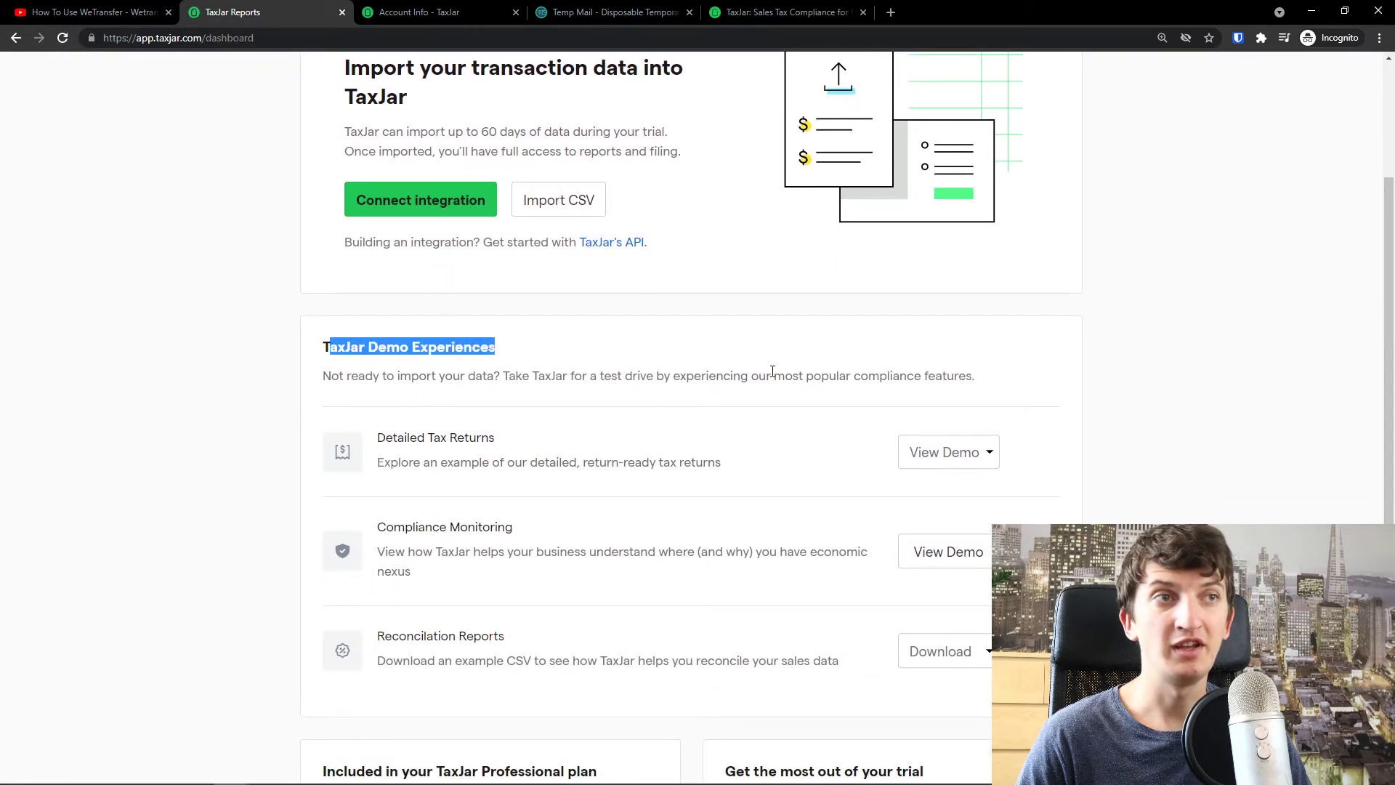
{"action": "scroll", "coordinate": [727, 363], "scroll_direction": "down", "scroll_amount": 1}
{"action": "left_click", "coordinate": [958, 380]}
{"action": "scroll", "coordinate": [956, 451], "scroll_direction": "down", "scroll_amount": 4}
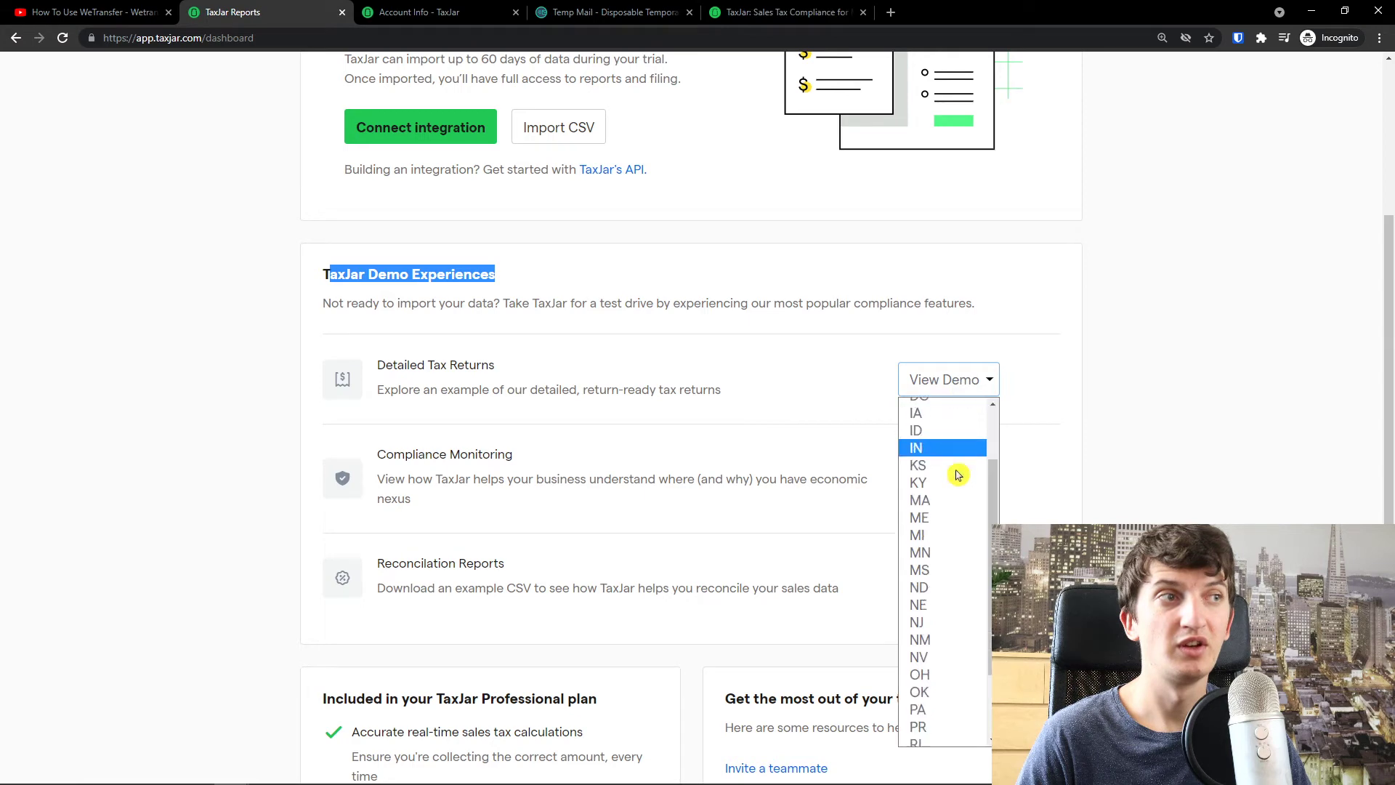
{"action": "left_click", "coordinate": [944, 542]}
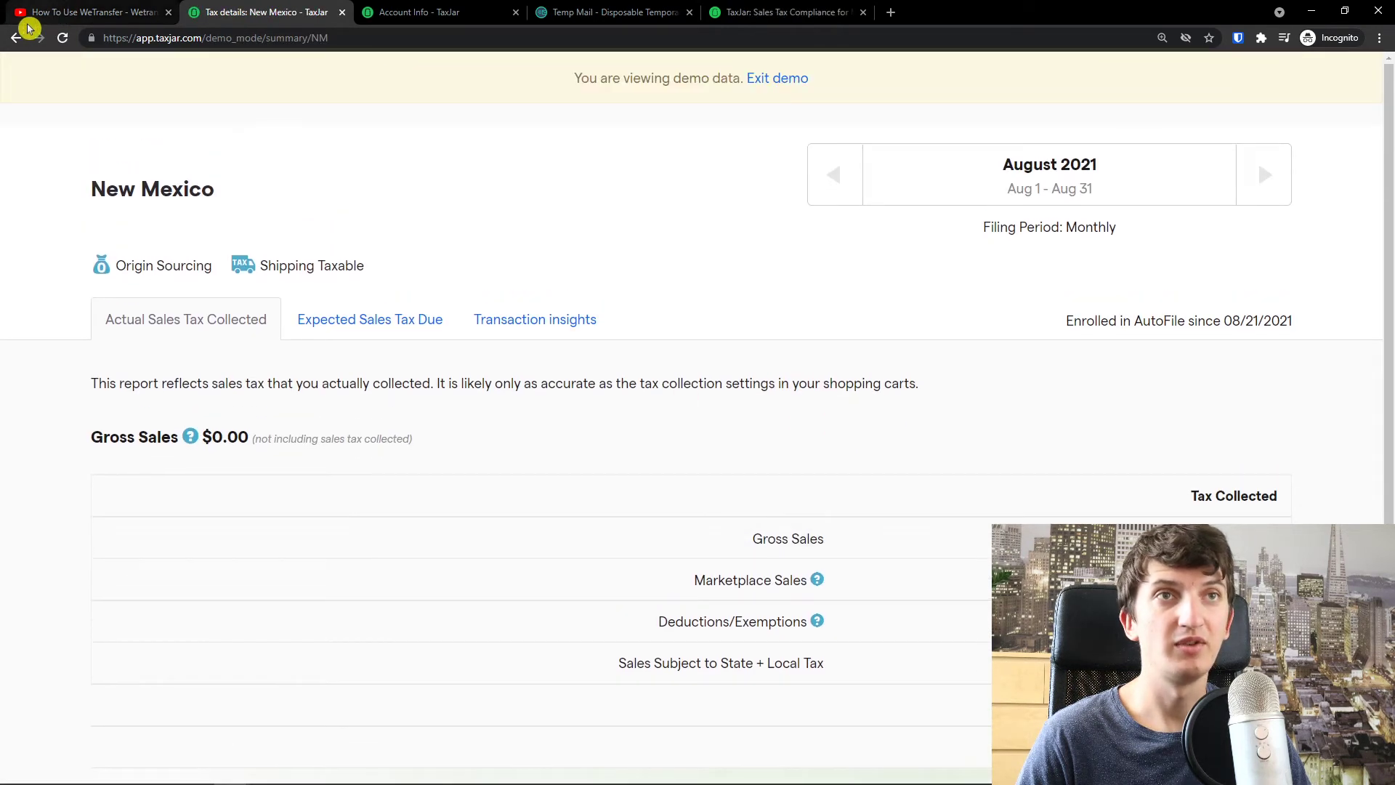
Open the Expected Sales Tax Due report demo, then go back to the dashboard.
{"action": "left_click", "coordinate": [18, 41]}
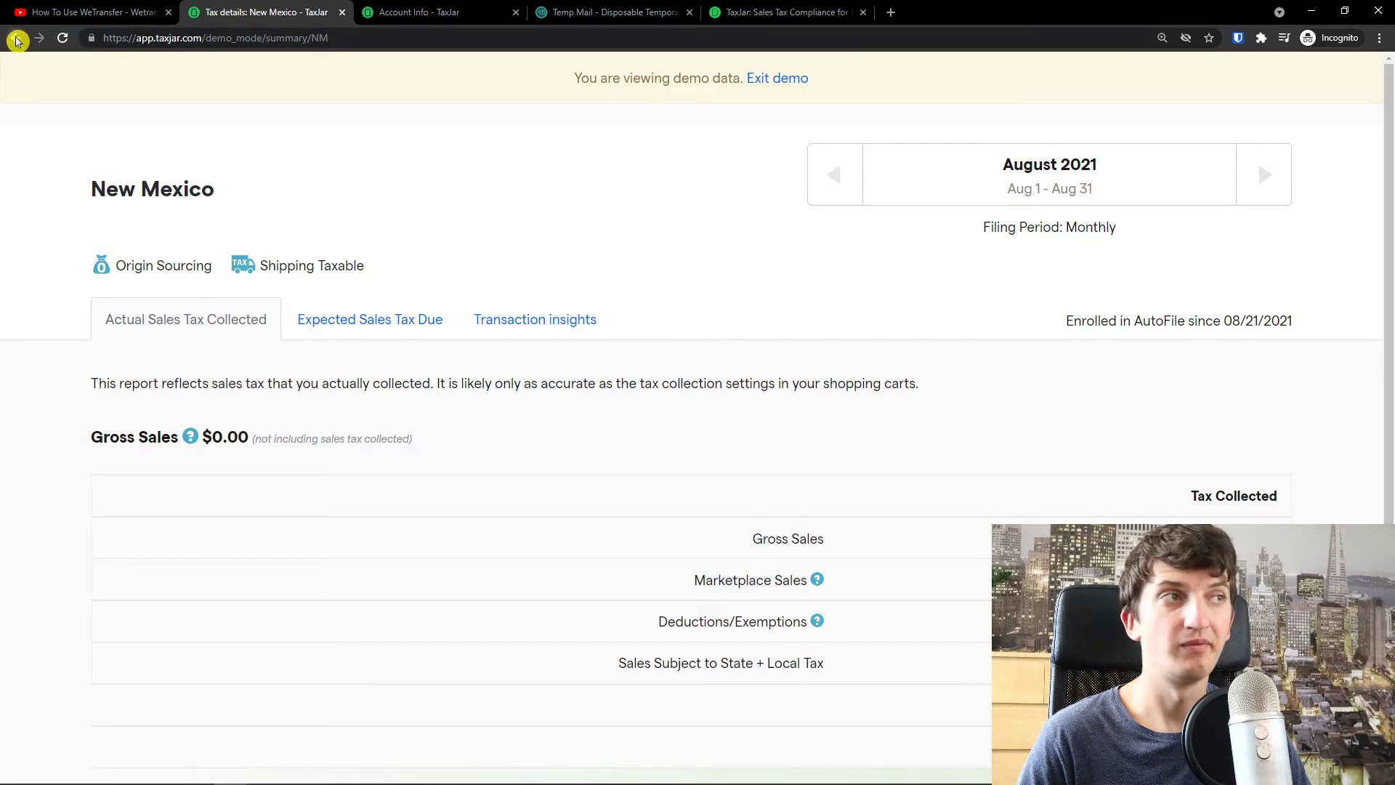
{"action": "left_click", "coordinate": [533, 168]}
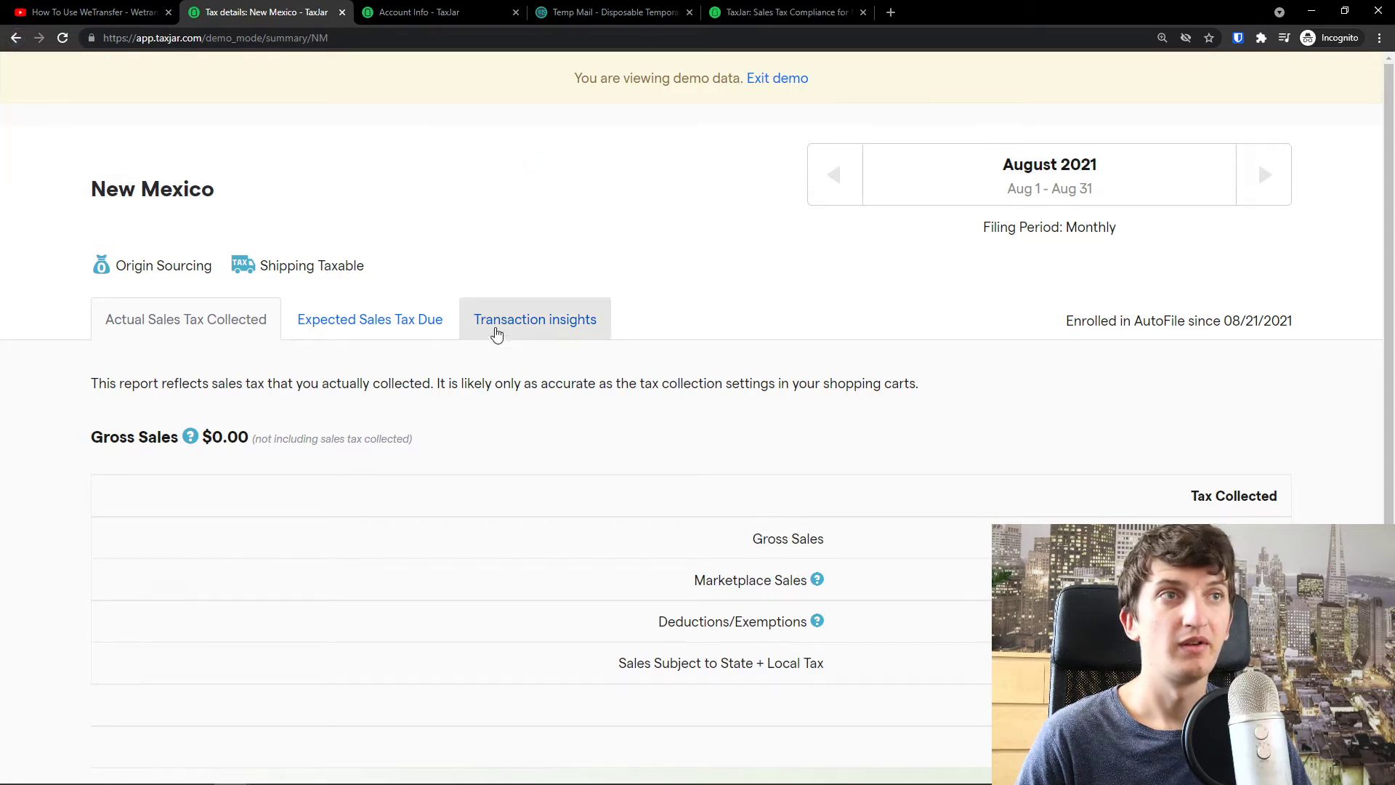
{"action": "scroll", "coordinate": [364, 330], "scroll_direction": "down", "scroll_amount": 1}
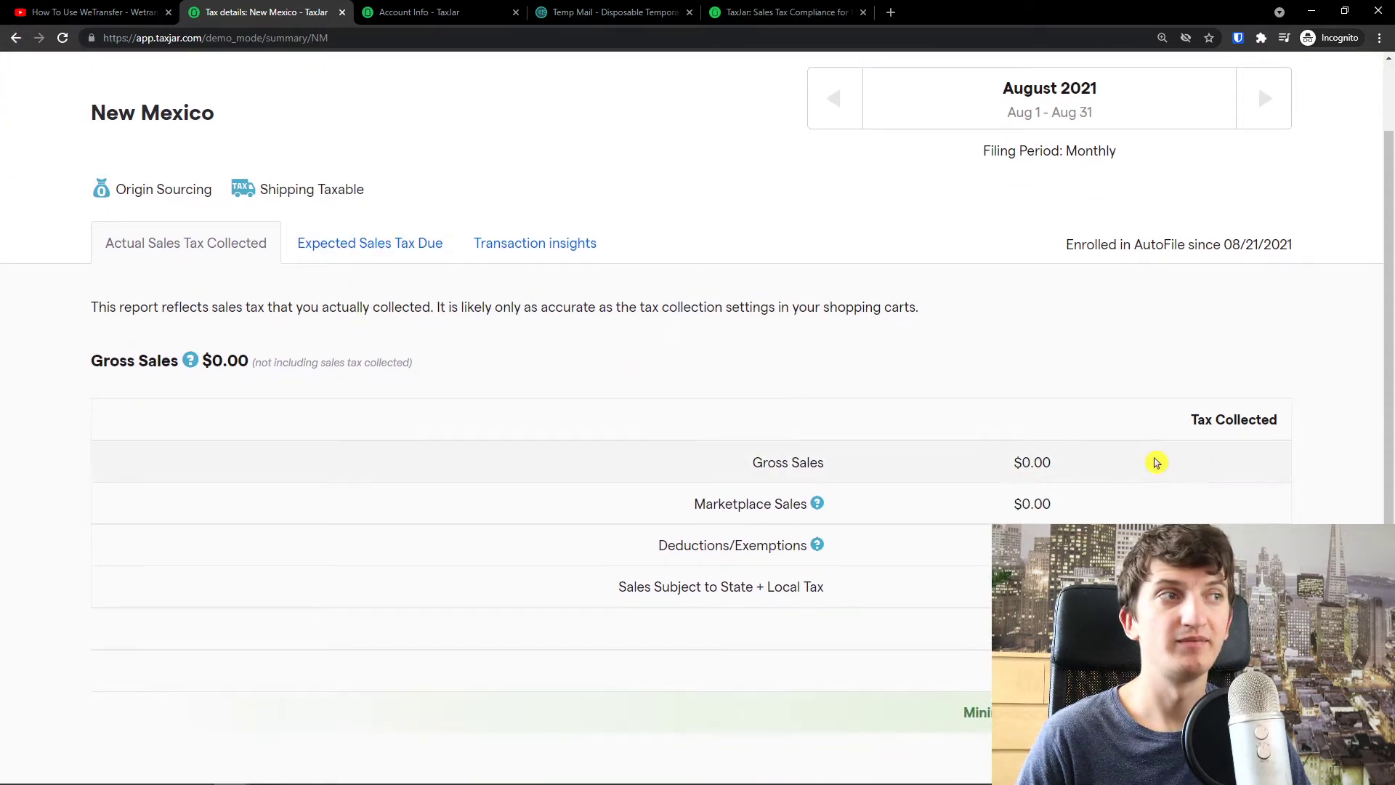
{"action": "left_click", "coordinate": [327, 255]}
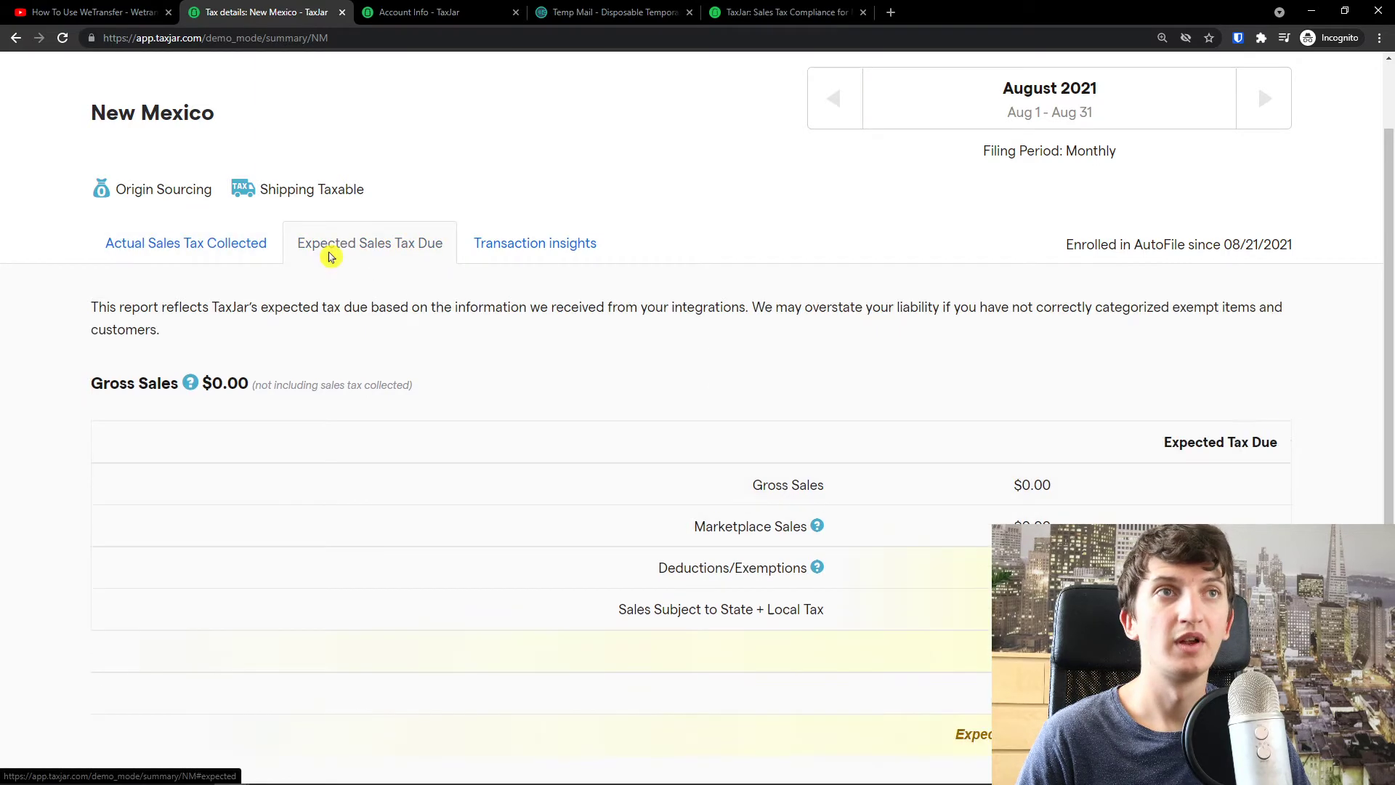
{"action": "left_click", "coordinate": [16, 37]}
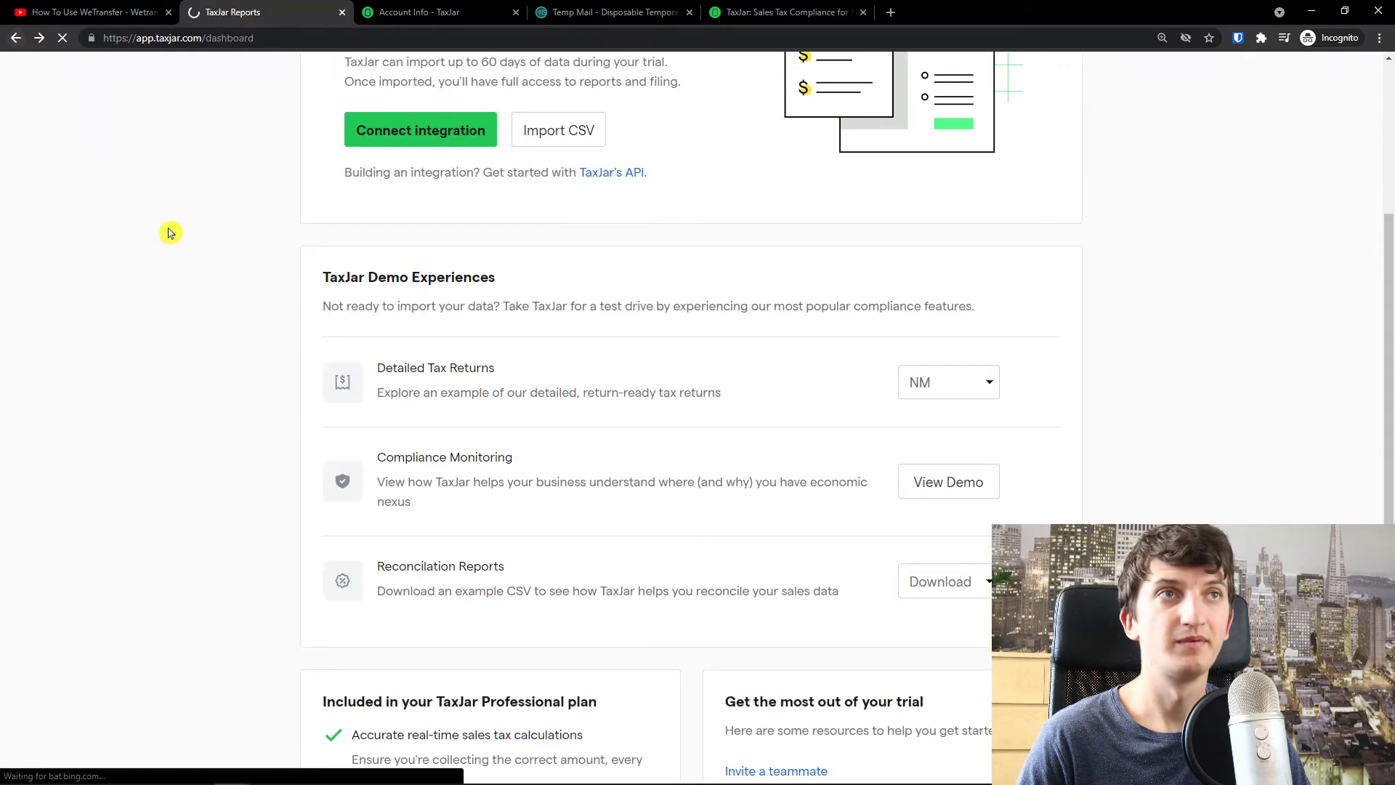
{"action": "scroll", "coordinate": [489, 451], "scroll_direction": "down", "scroll_amount": 5}
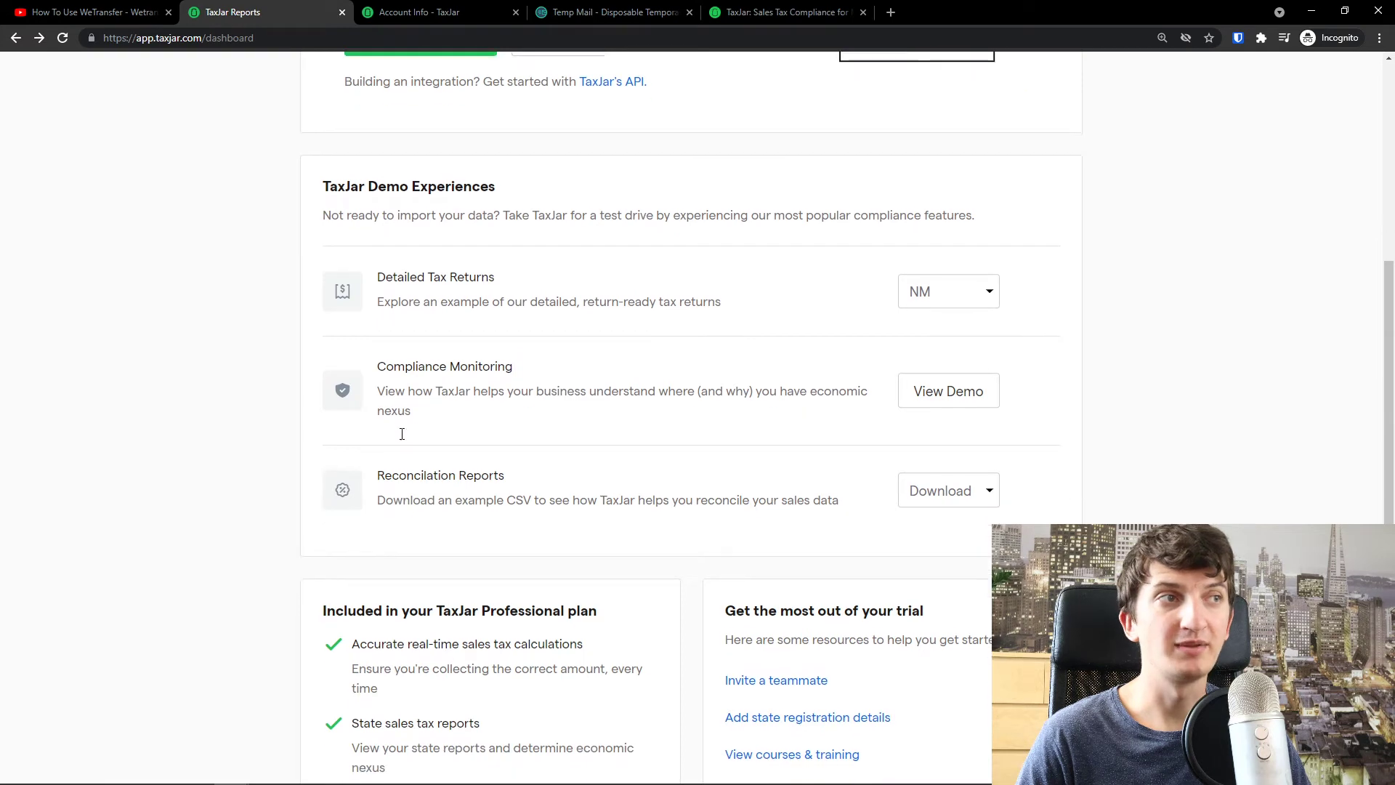
Review the Economic Nexus Insights demo, which flags Arizona, Arkansas and Ohio, then go back to the dashboard.
{"action": "left_click", "coordinate": [936, 341]}
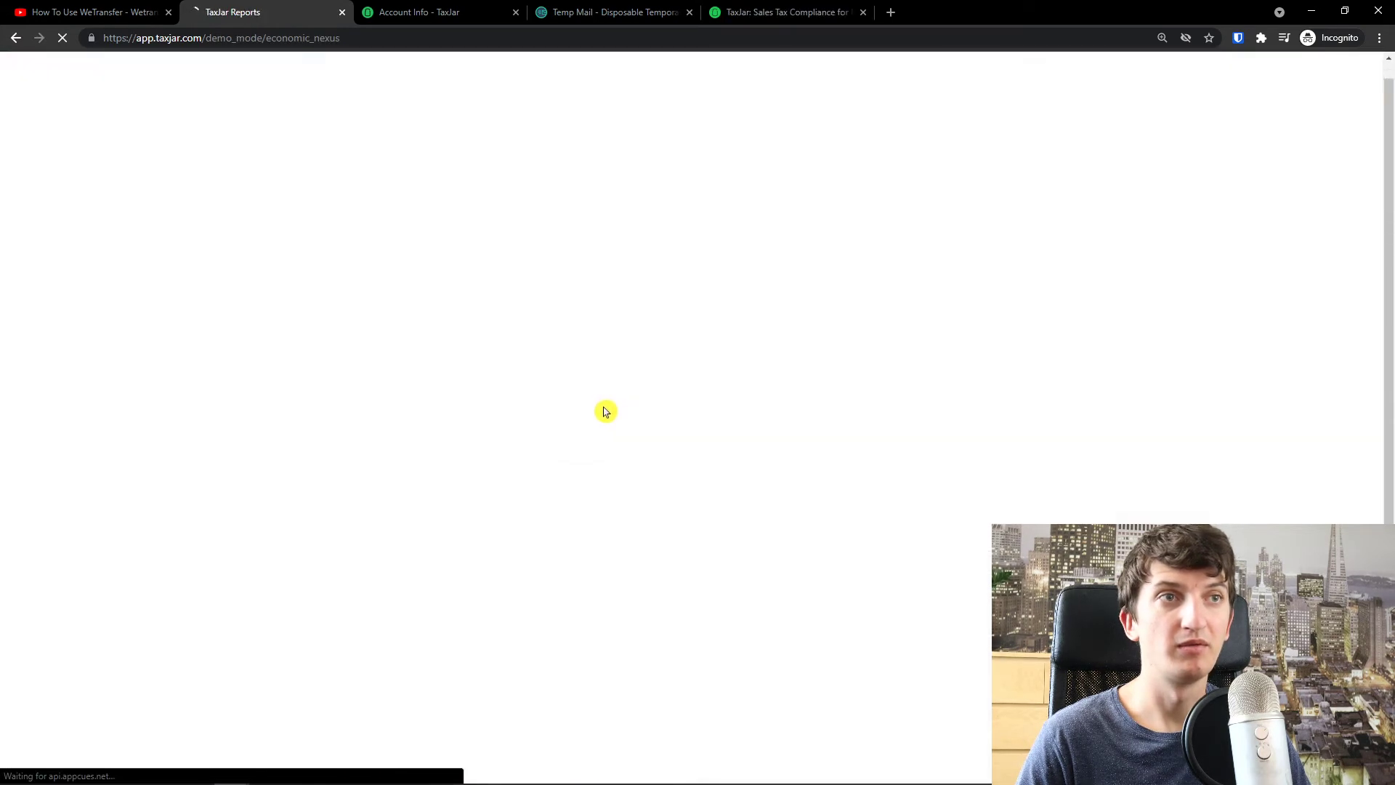
{"action": "scroll", "coordinate": [436, 305], "scroll_direction": "down", "scroll_amount": 1}
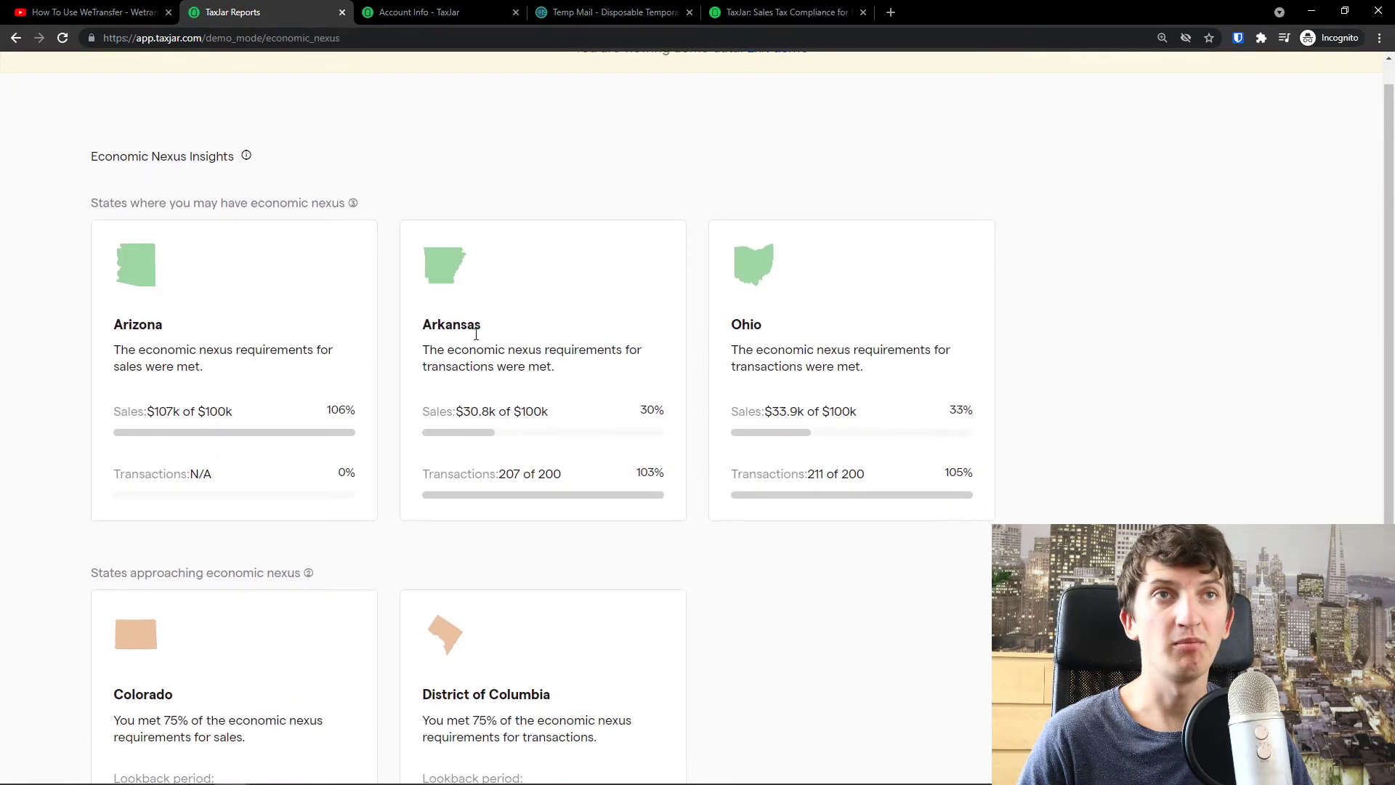
{"action": "scroll", "coordinate": [361, 302], "scroll_direction": "down", "scroll_amount": 3}
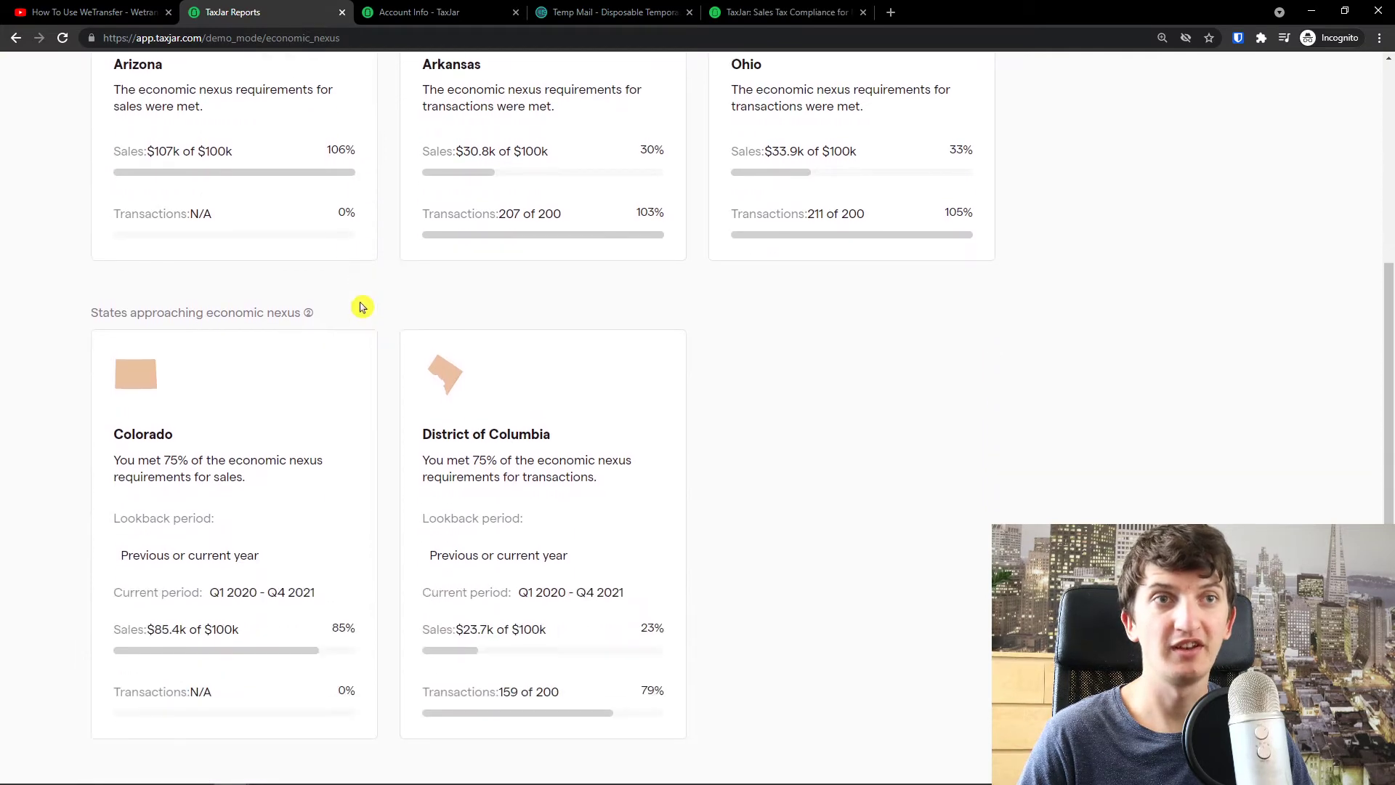
{"action": "scroll", "coordinate": [367, 312], "scroll_direction": "up", "scroll_amount": 4}
{"action": "scroll", "coordinate": [367, 312], "scroll_direction": "down", "scroll_amount": 3}
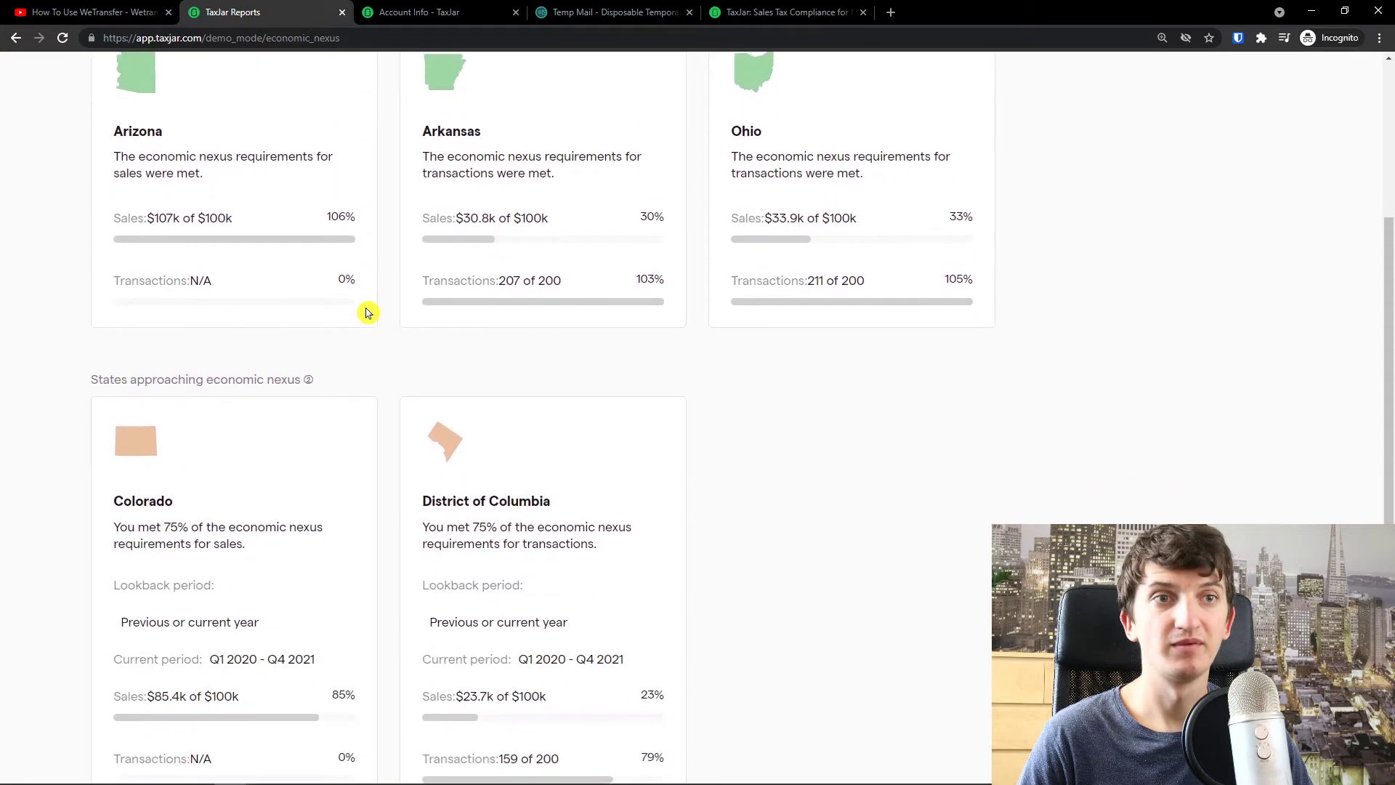
{"action": "scroll", "coordinate": [368, 311], "scroll_direction": "up", "scroll_amount": 4}
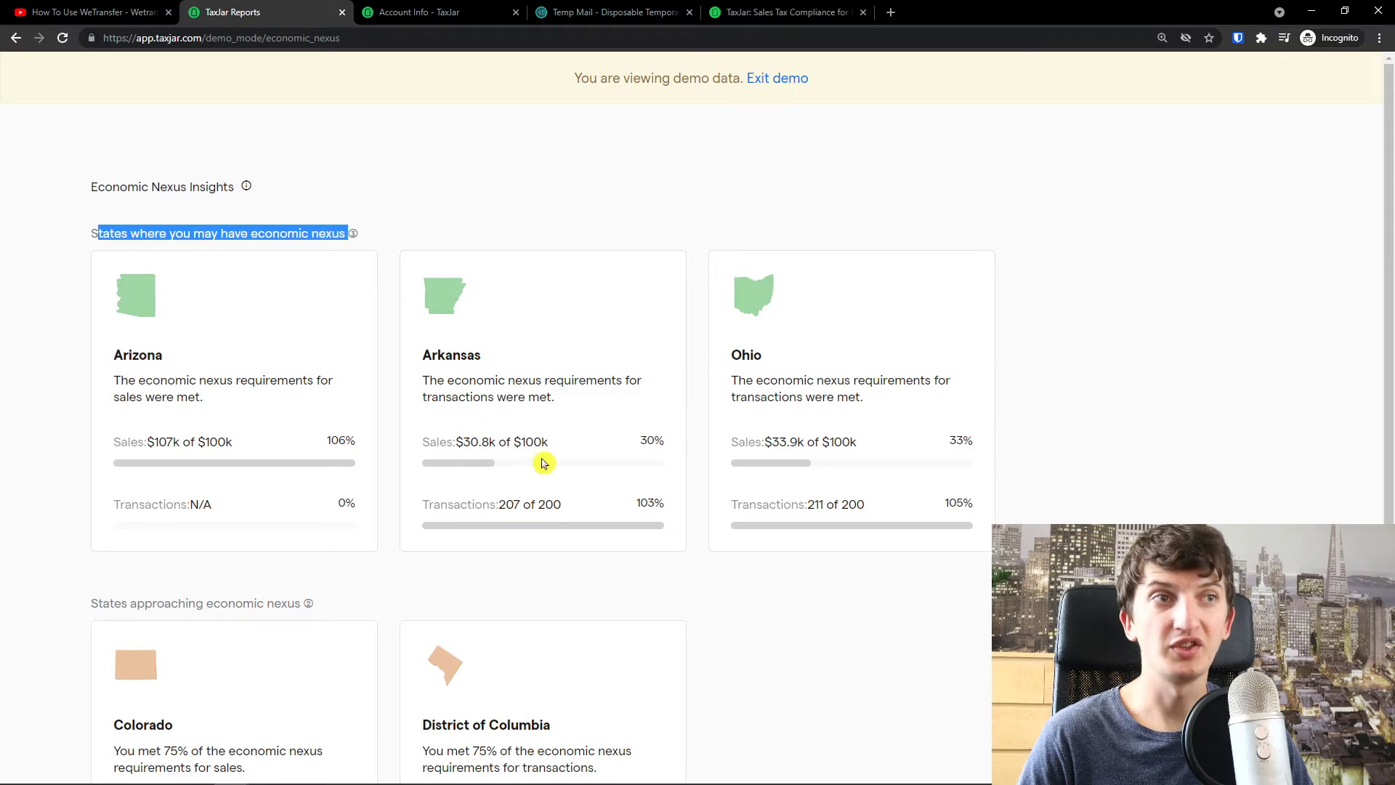
{"action": "scroll", "coordinate": [727, 422], "scroll_direction": "down", "scroll_amount": 2}
{"action": "left_click_drag", "start_coordinate": [93, 458], "coordinate": [280, 468]}
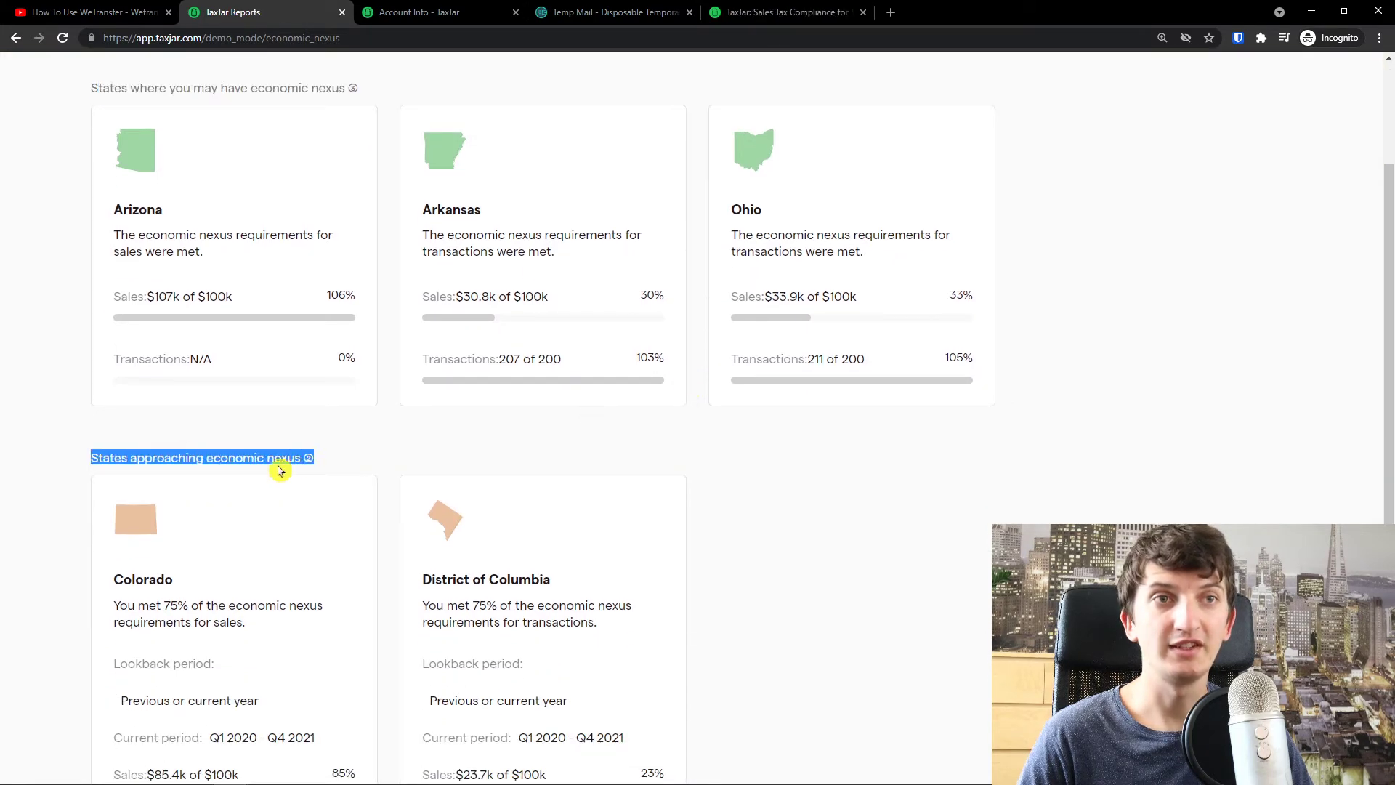
{"action": "scroll", "coordinate": [308, 466], "scroll_direction": "down", "scroll_amount": 1}
{"action": "scroll", "coordinate": [274, 411], "scroll_direction": "down", "scroll_amount": 1}
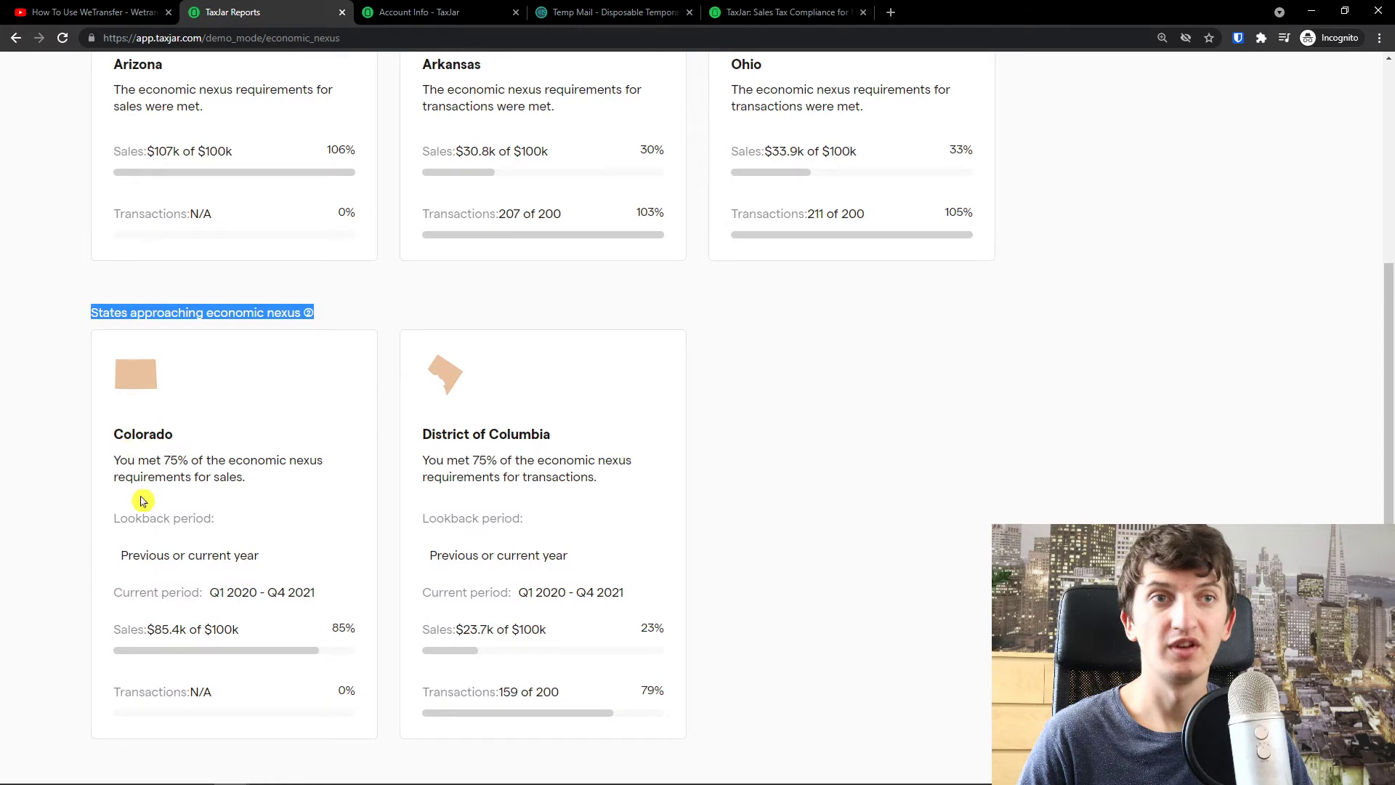
{"action": "left_click_drag", "start_coordinate": [431, 434], "coordinate": [597, 462]}
{"action": "scroll", "coordinate": [504, 536], "scroll_direction": "up", "scroll_amount": 3}
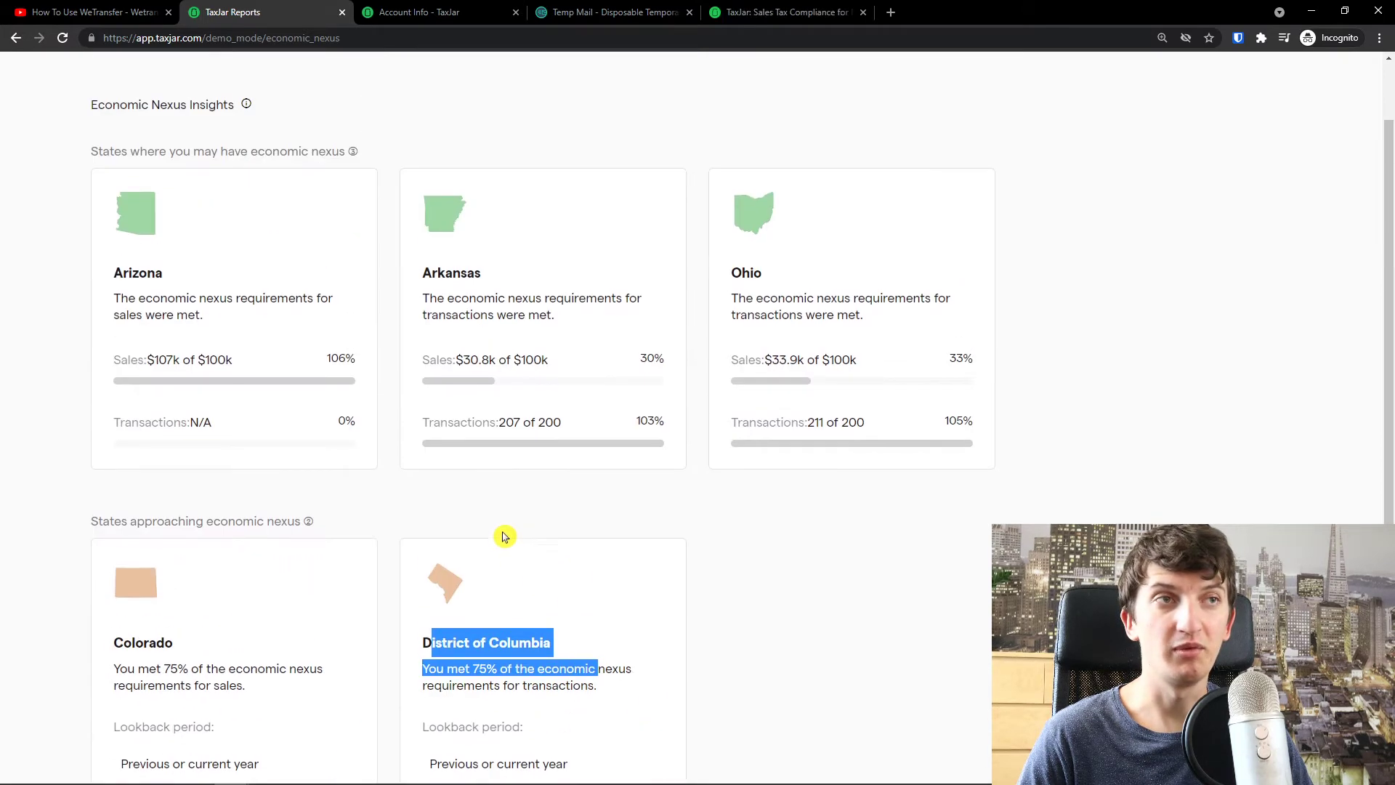
{"action": "left_click", "coordinate": [15, 40]}
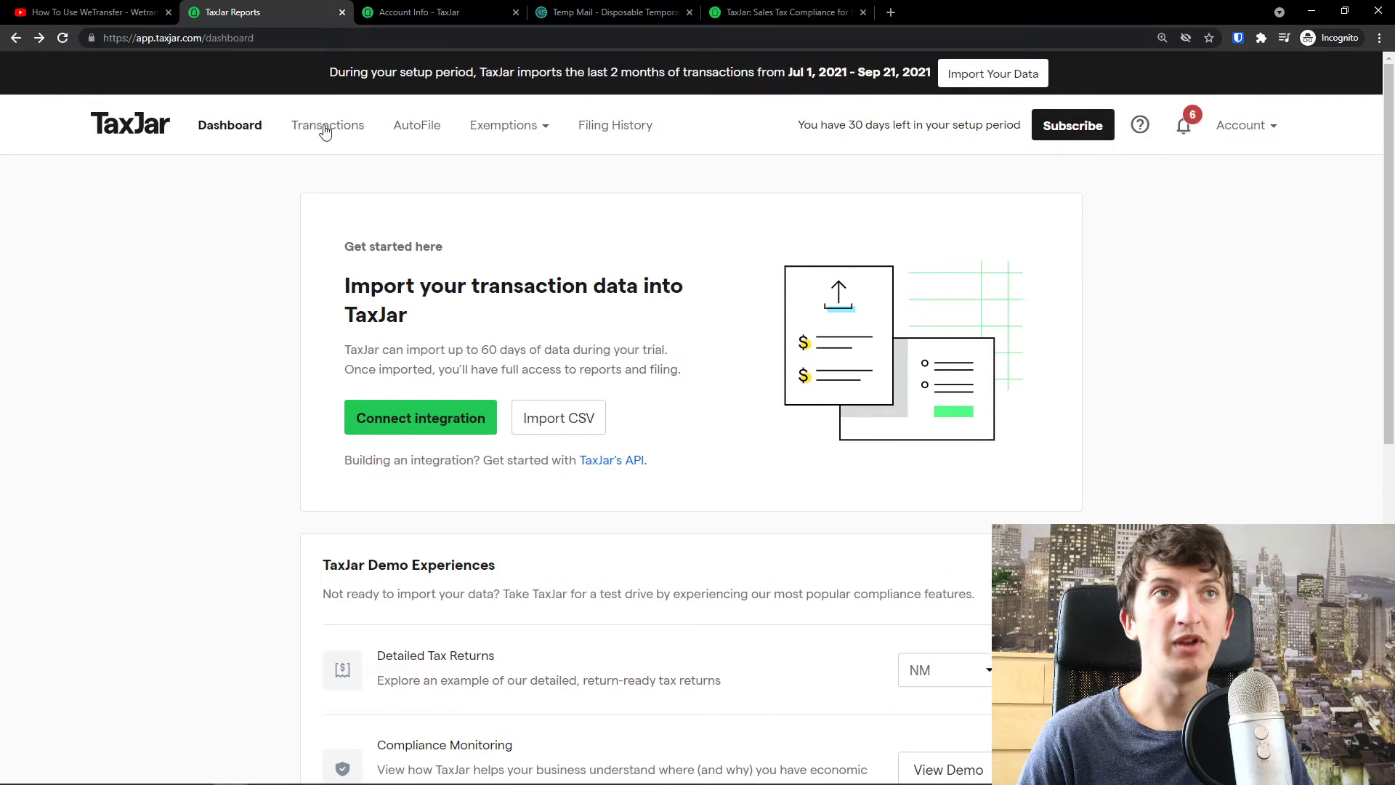
View the empty Transactions list, read the AutoFile headline and description, then open Exemptions > Customers.
{"action": "left_click", "coordinate": [331, 130]}
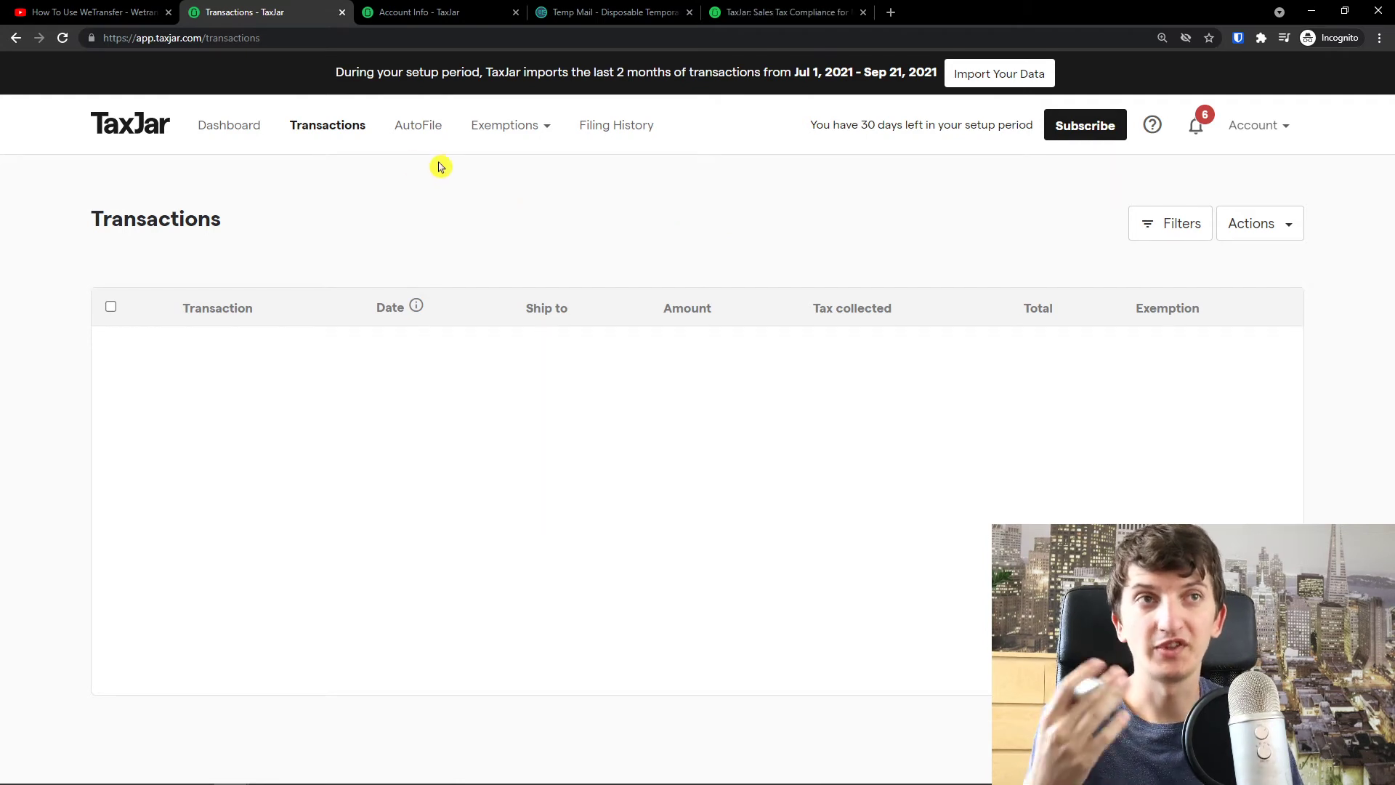
{"action": "left_click", "coordinate": [415, 128]}
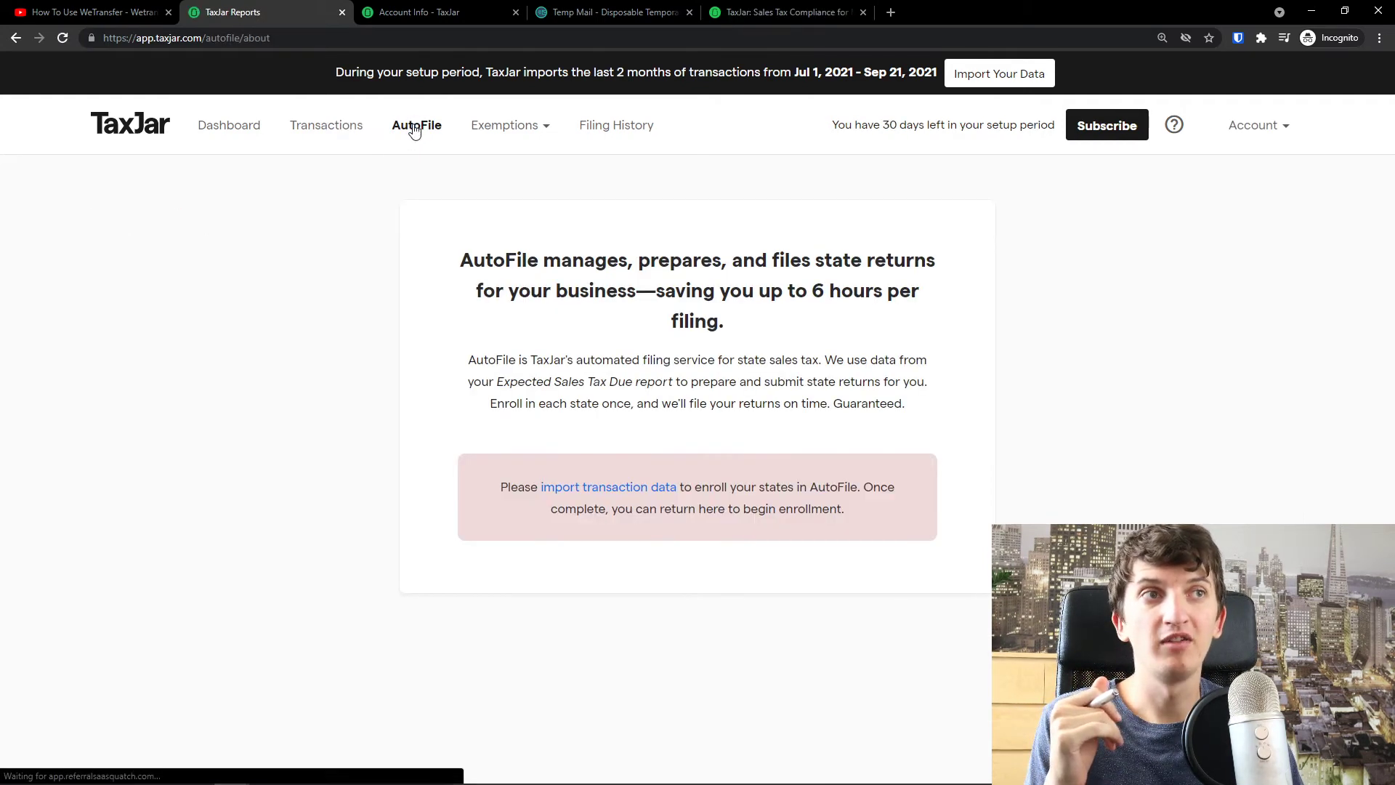
{"action": "left_click_drag", "start_coordinate": [549, 269], "coordinate": [609, 283]}
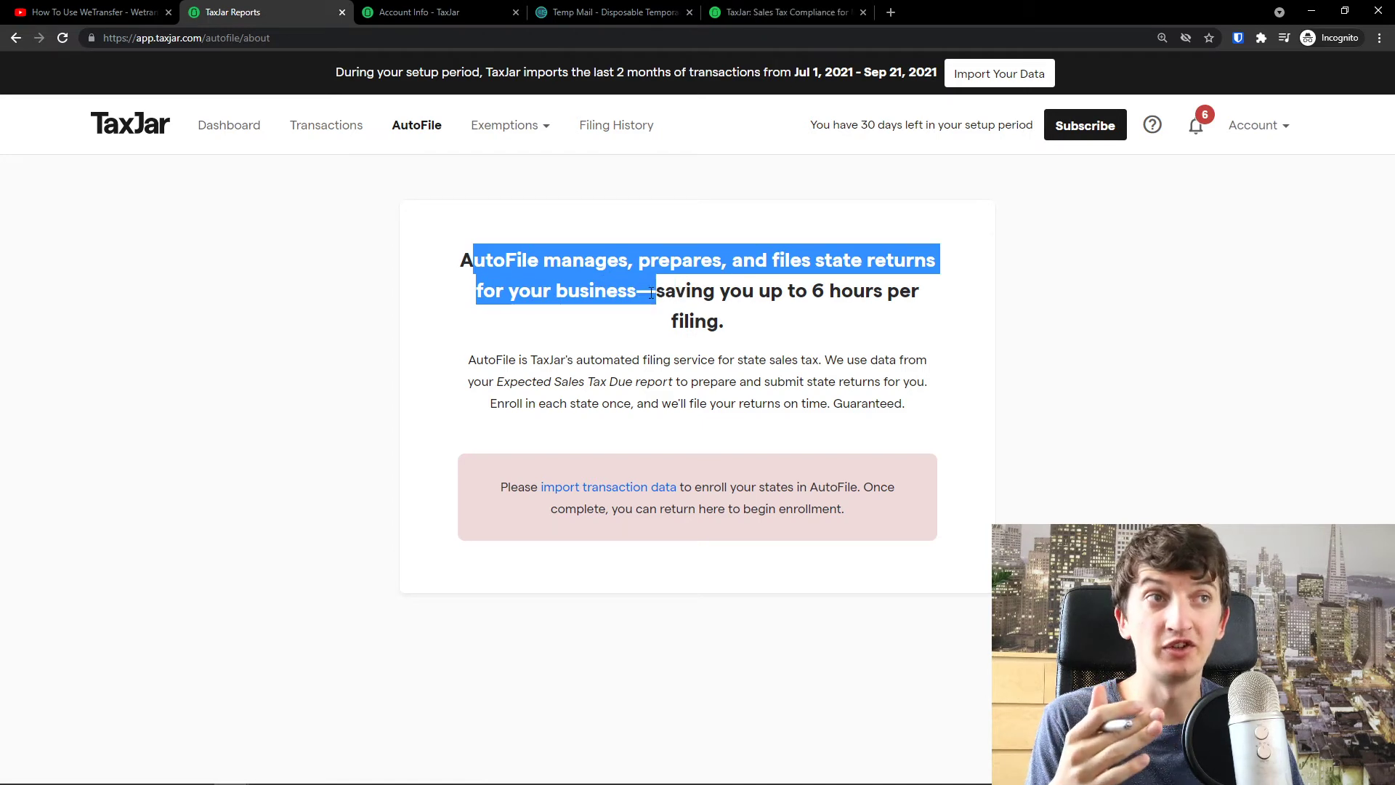
{"action": "left_click_drag", "start_coordinate": [645, 296], "coordinate": [779, 312]}
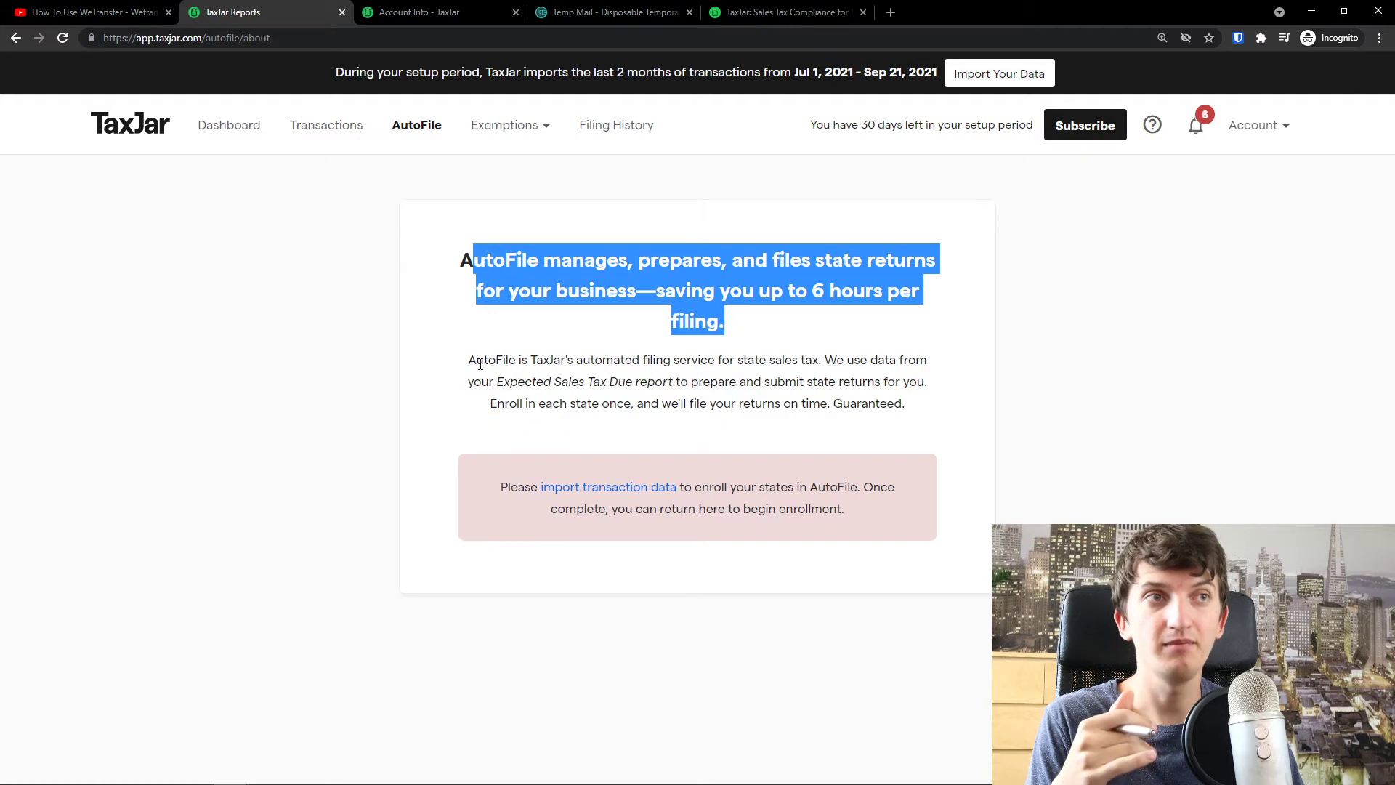
{"action": "left_click_drag", "start_coordinate": [480, 365], "coordinate": [744, 417]}
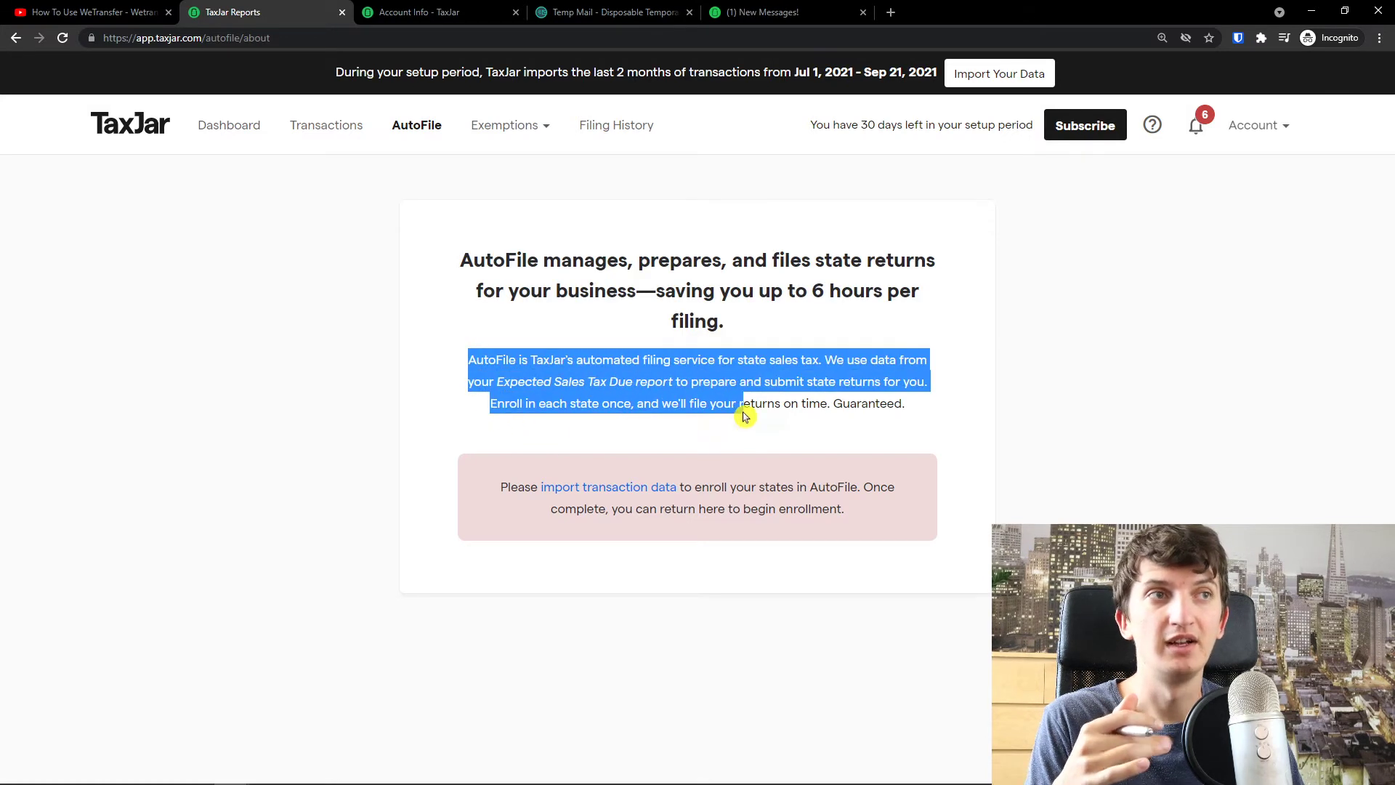
{"action": "left_click", "coordinate": [543, 135]}
{"action": "left_click", "coordinate": [521, 188]}
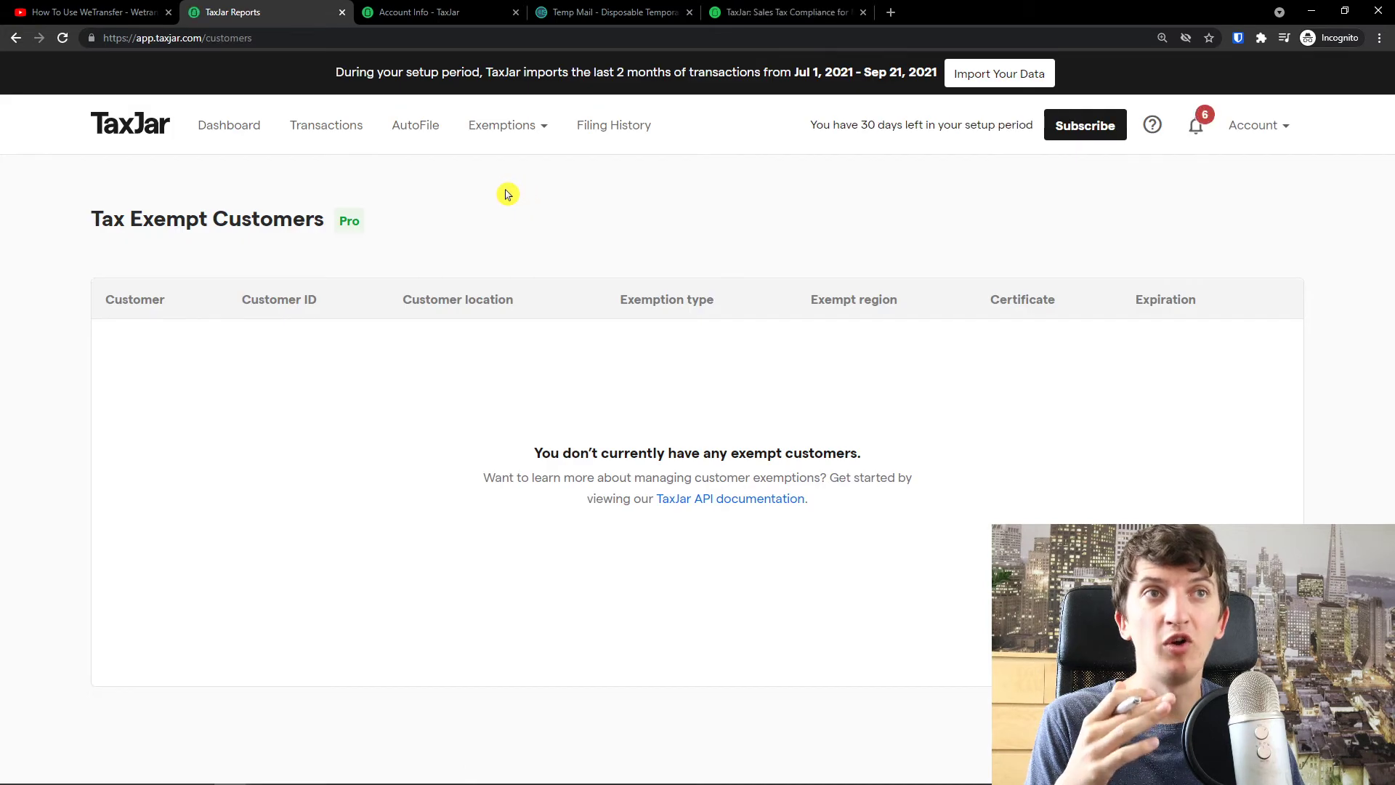
Read the Product Categorization & Exemptions page via Exemptions > Products, then go to the empty Filing History.
{"action": "left_click_drag", "start_coordinate": [61, 223], "coordinate": [319, 227]}
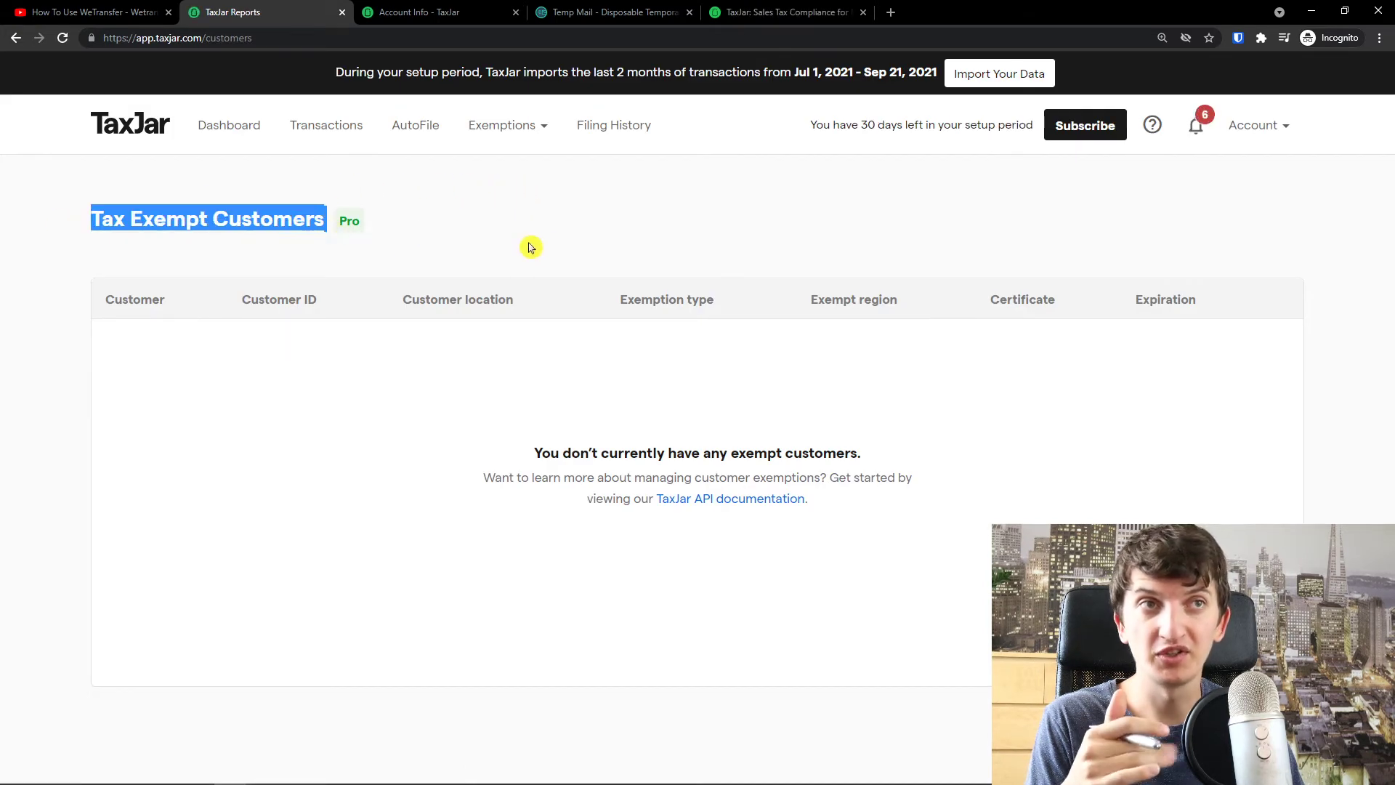
{"action": "left_click", "coordinate": [522, 125]}
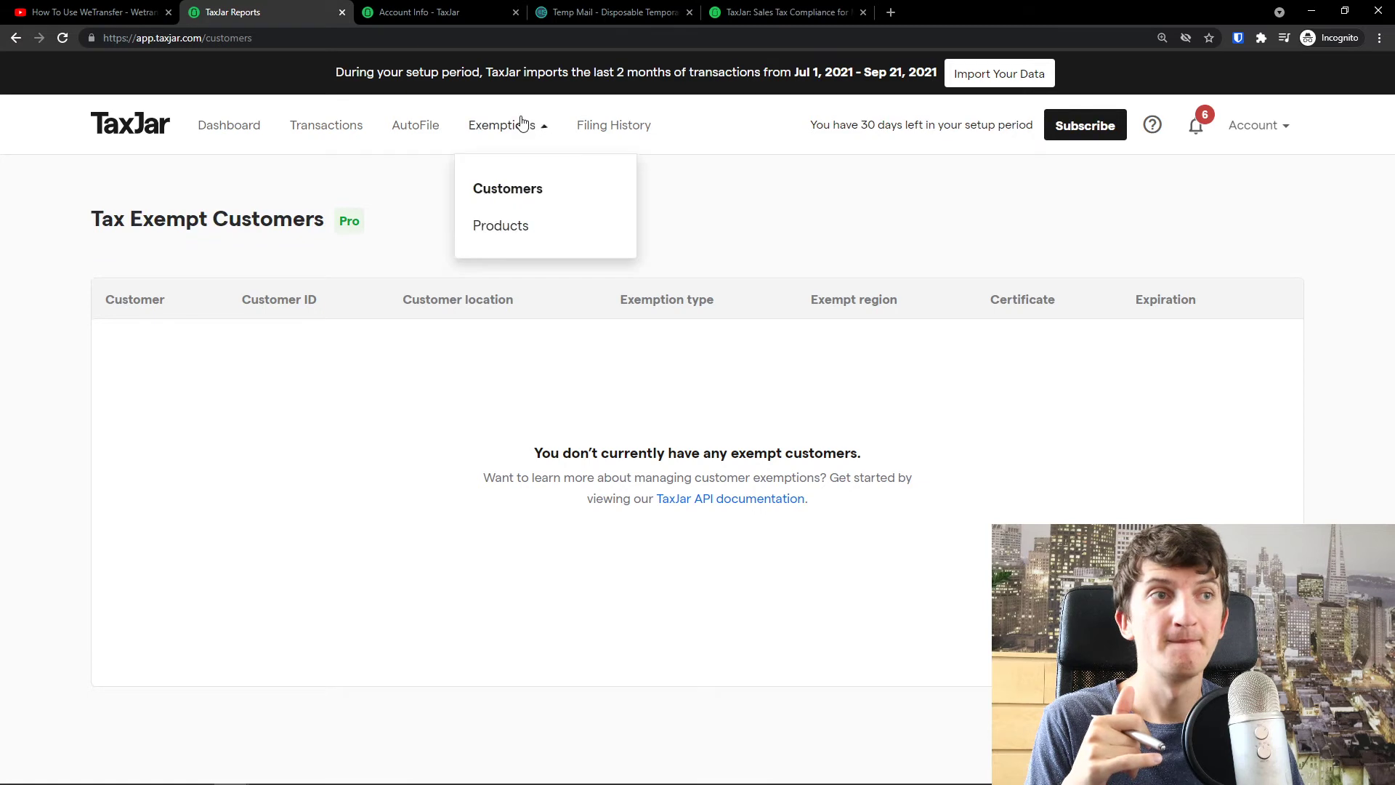
{"action": "left_click", "coordinate": [521, 222]}
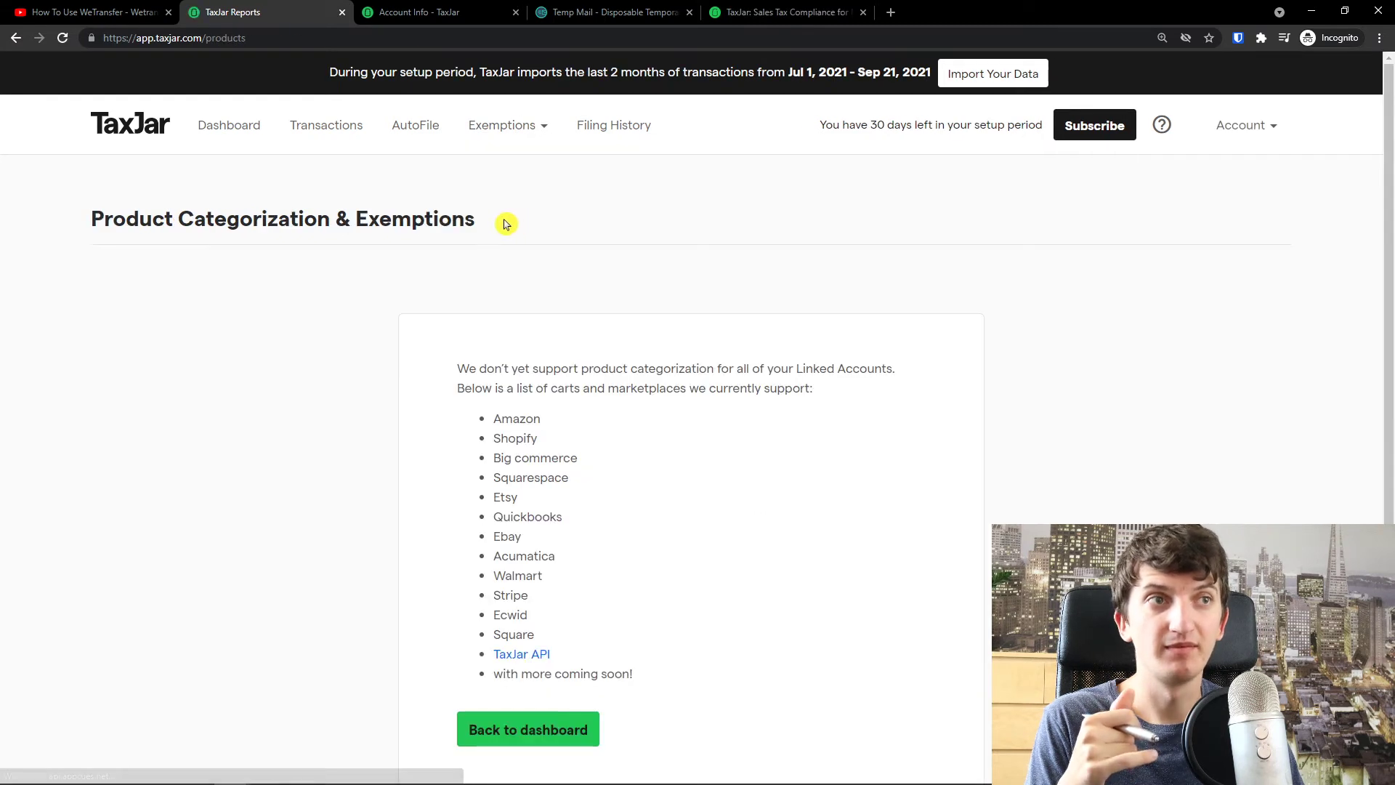
{"action": "scroll", "coordinate": [496, 232], "scroll_direction": "down", "scroll_amount": 1}
{"action": "left_click_drag", "start_coordinate": [456, 318], "coordinate": [612, 337]}
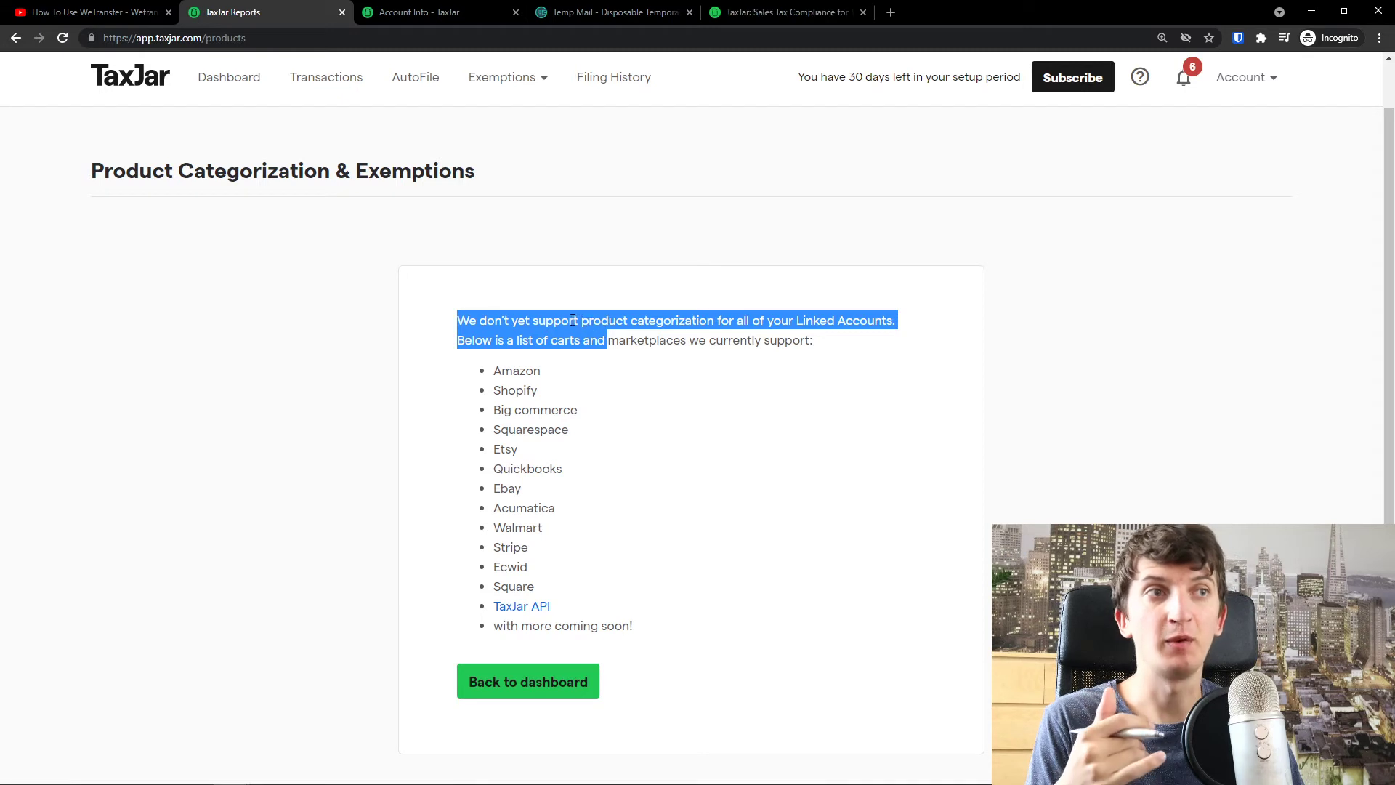
{"action": "left_click_drag", "start_coordinate": [590, 441], "coordinate": [480, 431]}
{"action": "scroll", "coordinate": [468, 421], "scroll_direction": "up", "scroll_amount": 1}
{"action": "scroll", "coordinate": [592, 382], "scroll_direction": "down", "scroll_amount": 1}
{"action": "scroll", "coordinate": [467, 395], "scroll_direction": "up", "scroll_amount": 1}
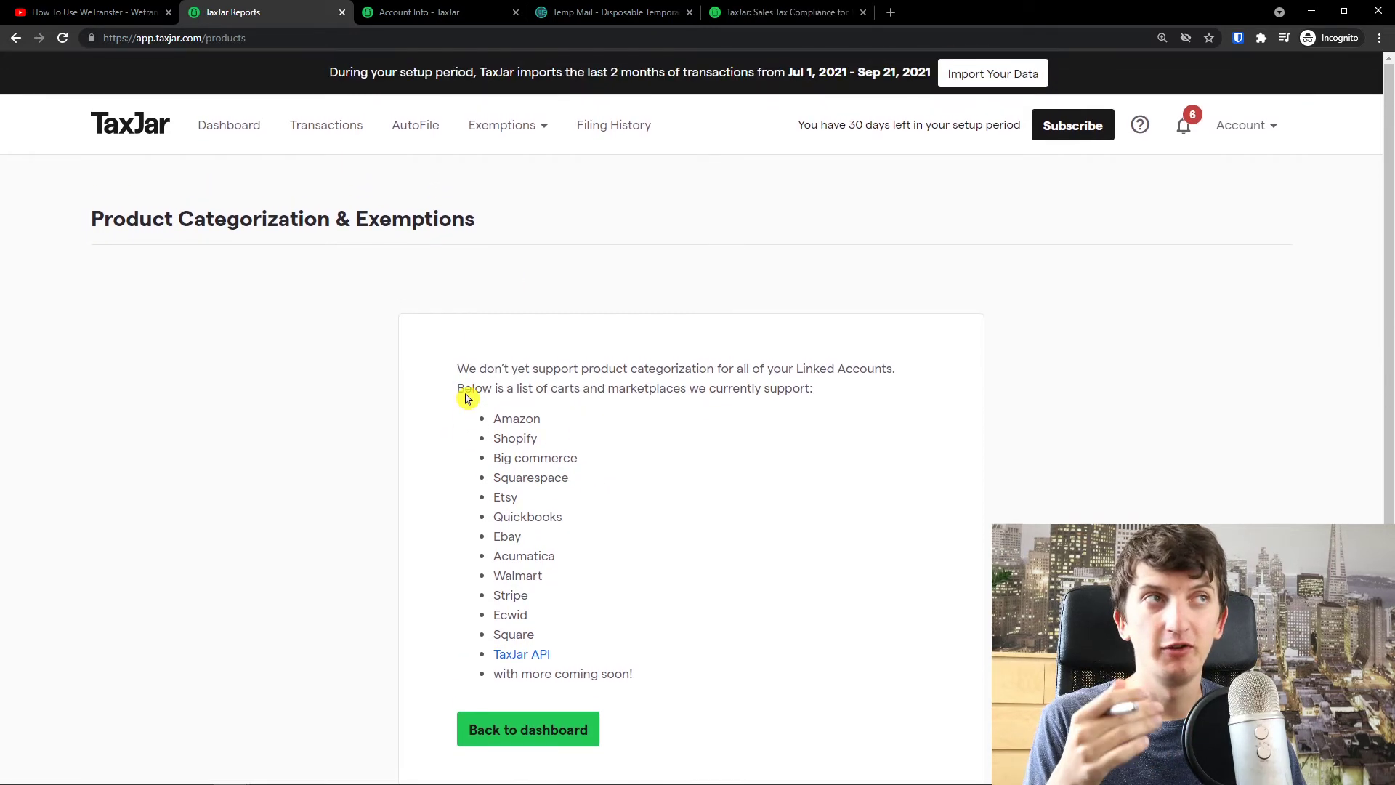
{"action": "left_click", "coordinate": [614, 138]}
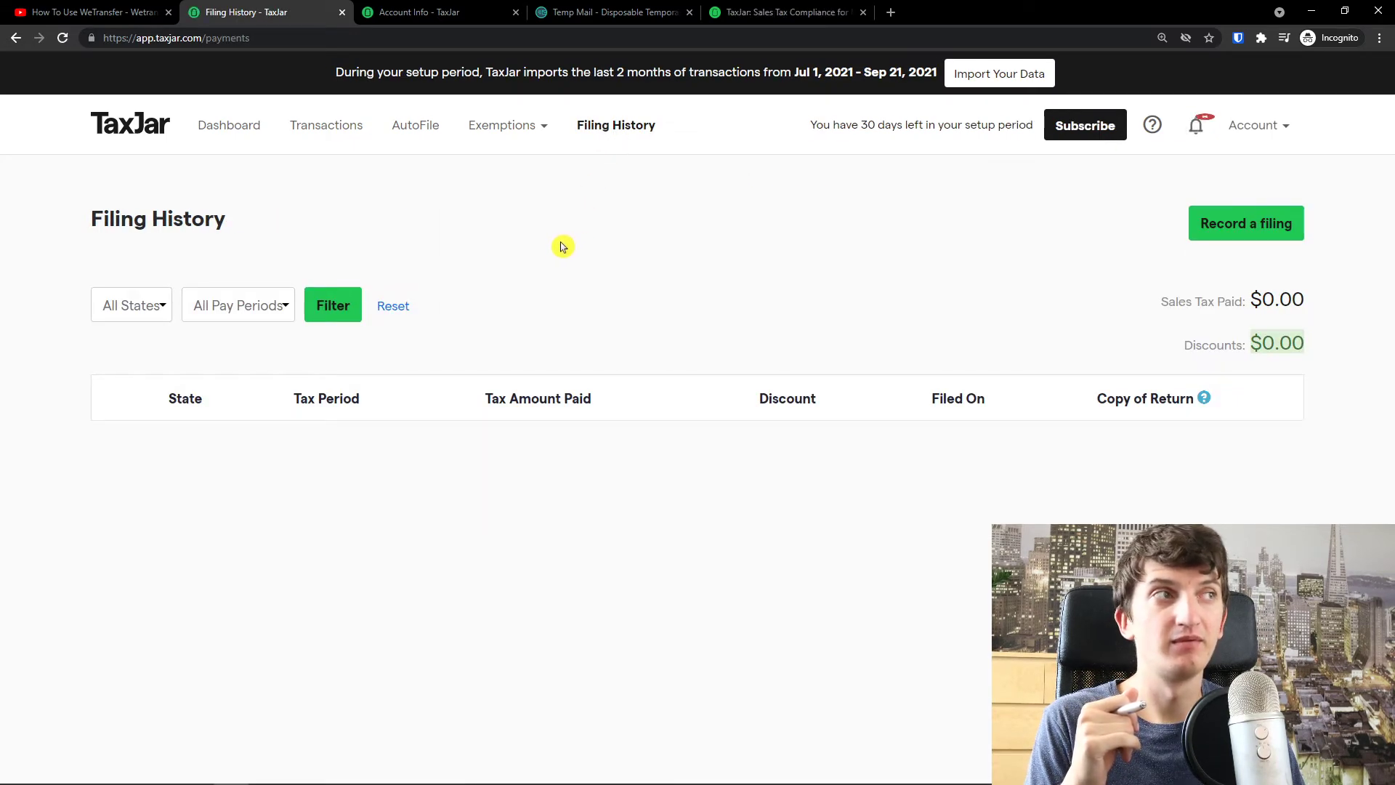
Start a new sales tax filing record, opening the State list but leaving it unchosen.
{"action": "left_click", "coordinate": [1265, 227]}
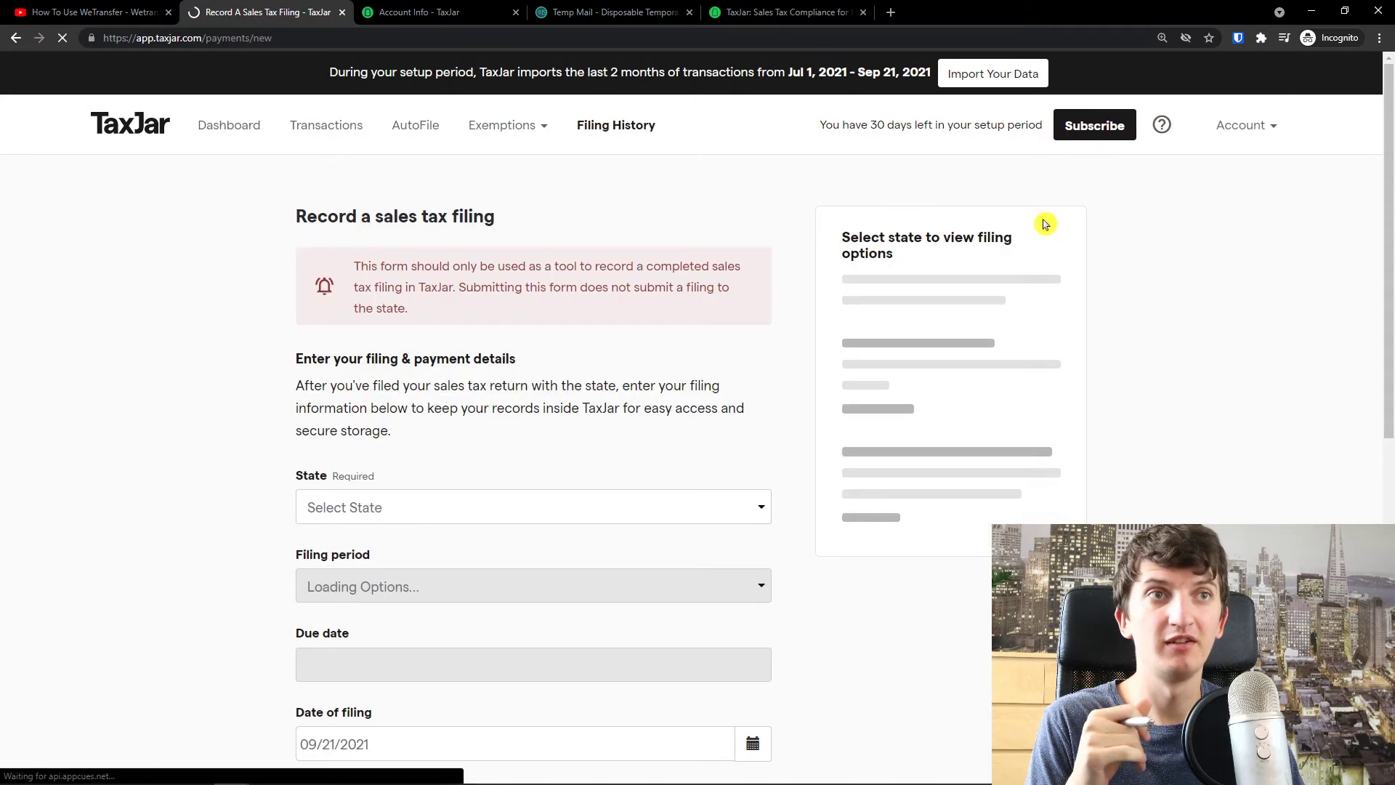
{"action": "scroll", "coordinate": [687, 363], "scroll_direction": "down", "scroll_amount": 1}
{"action": "left_click", "coordinate": [707, 436]}
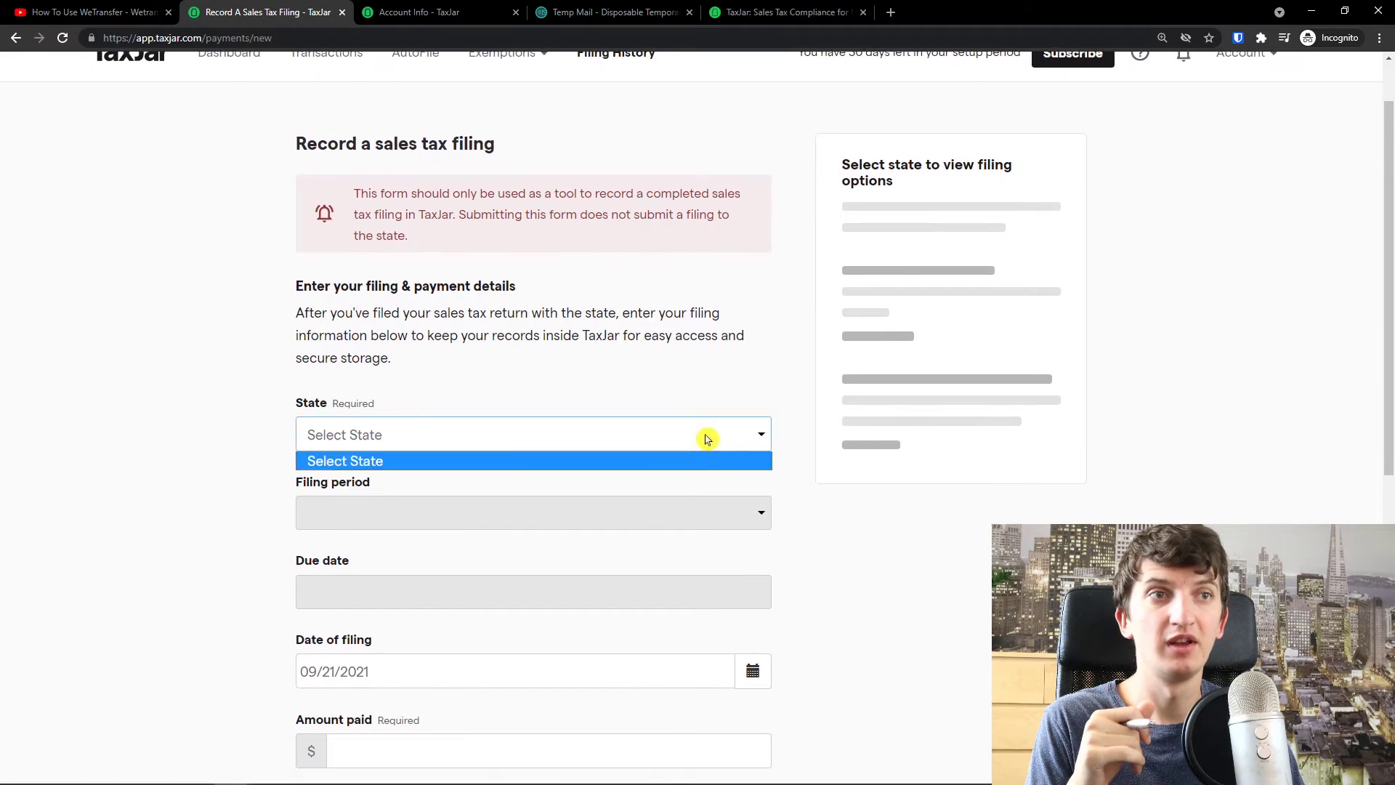
{"action": "left_click", "coordinate": [638, 484]}
{"action": "scroll", "coordinate": [508, 349], "scroll_direction": "up", "scroll_amount": 1}
{"action": "left_click_drag", "start_coordinate": [392, 266], "coordinate": [546, 304]}
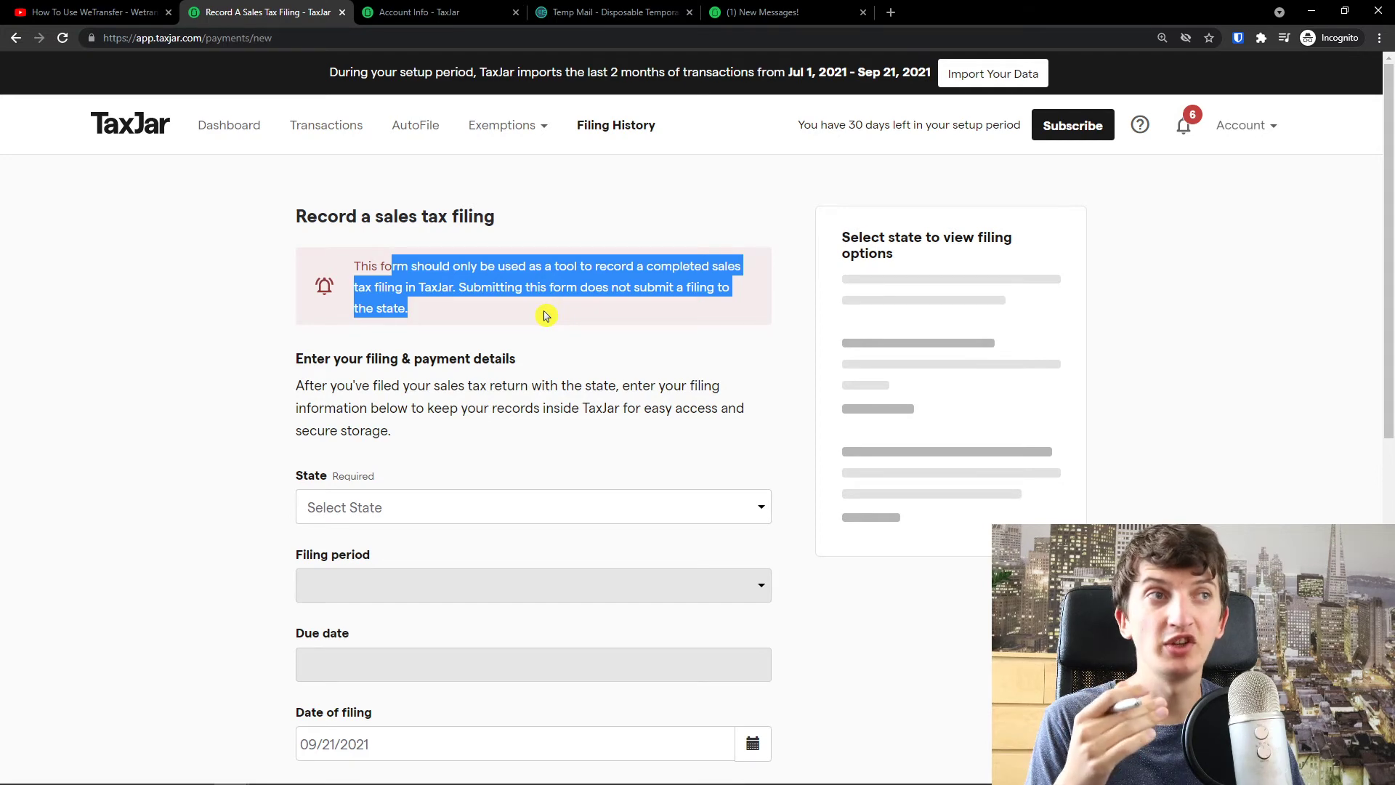
Submit the filing form without a state; it returns unsaved with date 09/21/2021.
{"action": "scroll", "coordinate": [517, 389], "scroll_direction": "down", "scroll_amount": 5}
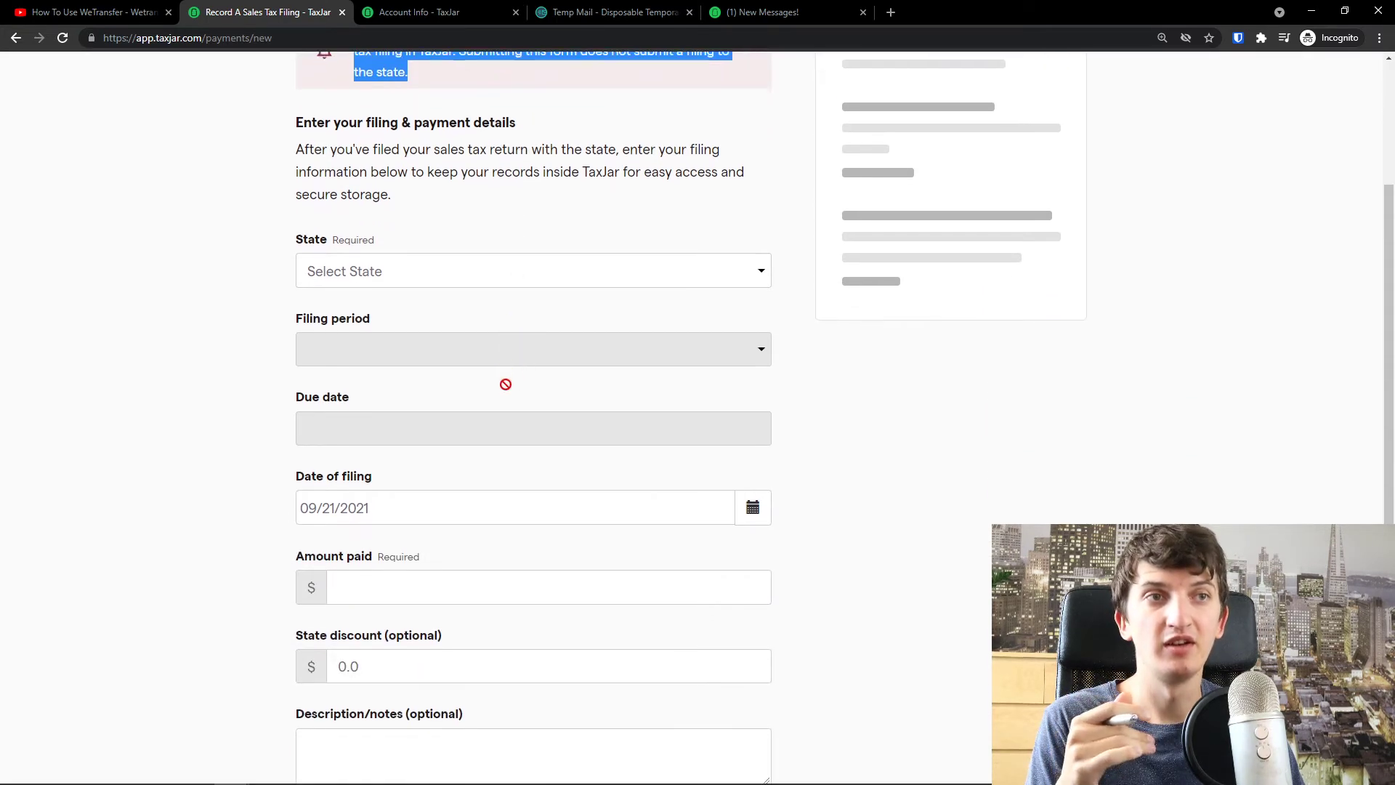
{"action": "left_click", "coordinate": [483, 461]}
{"action": "scroll", "coordinate": [469, 393], "scroll_direction": "up", "scroll_amount": 2}
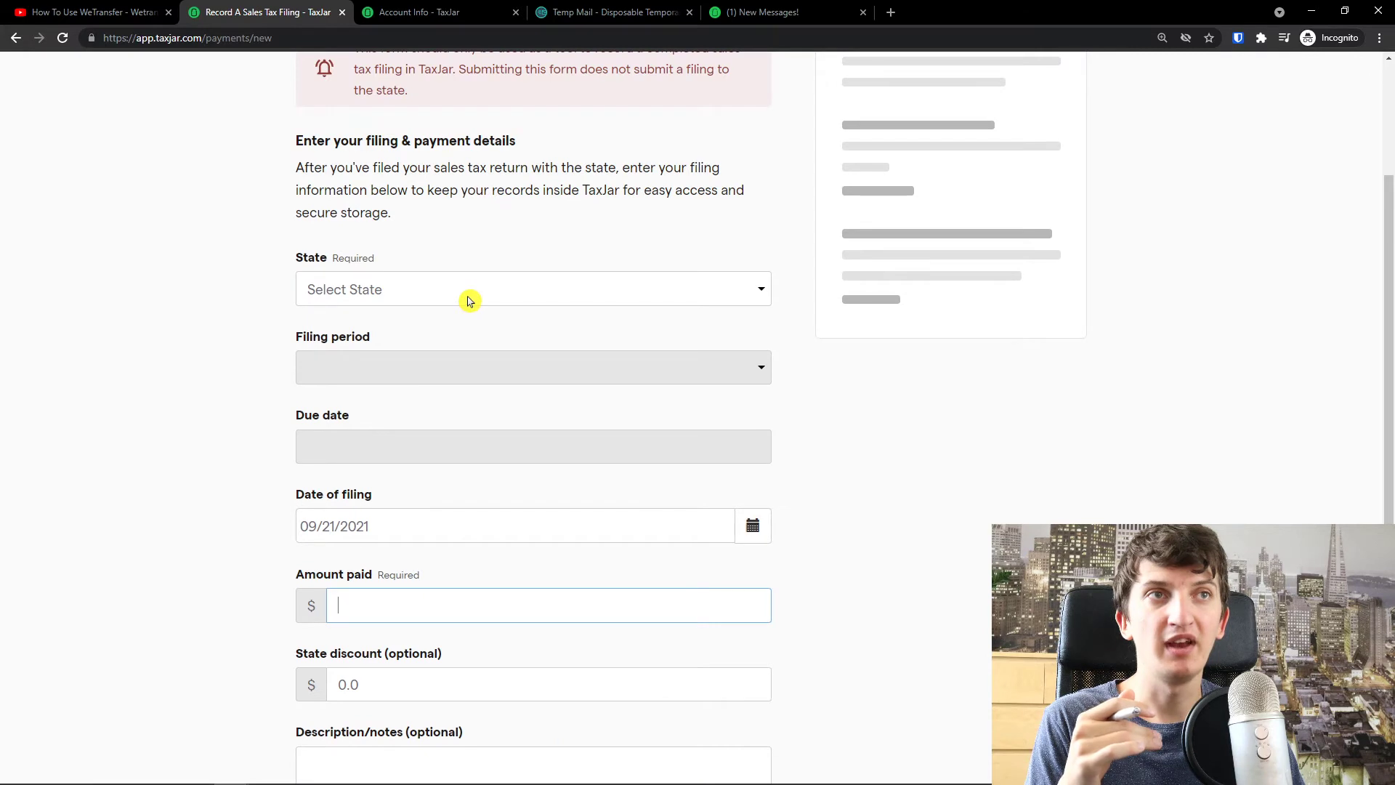
{"action": "scroll", "coordinate": [451, 410], "scroll_direction": "down", "scroll_amount": 4}
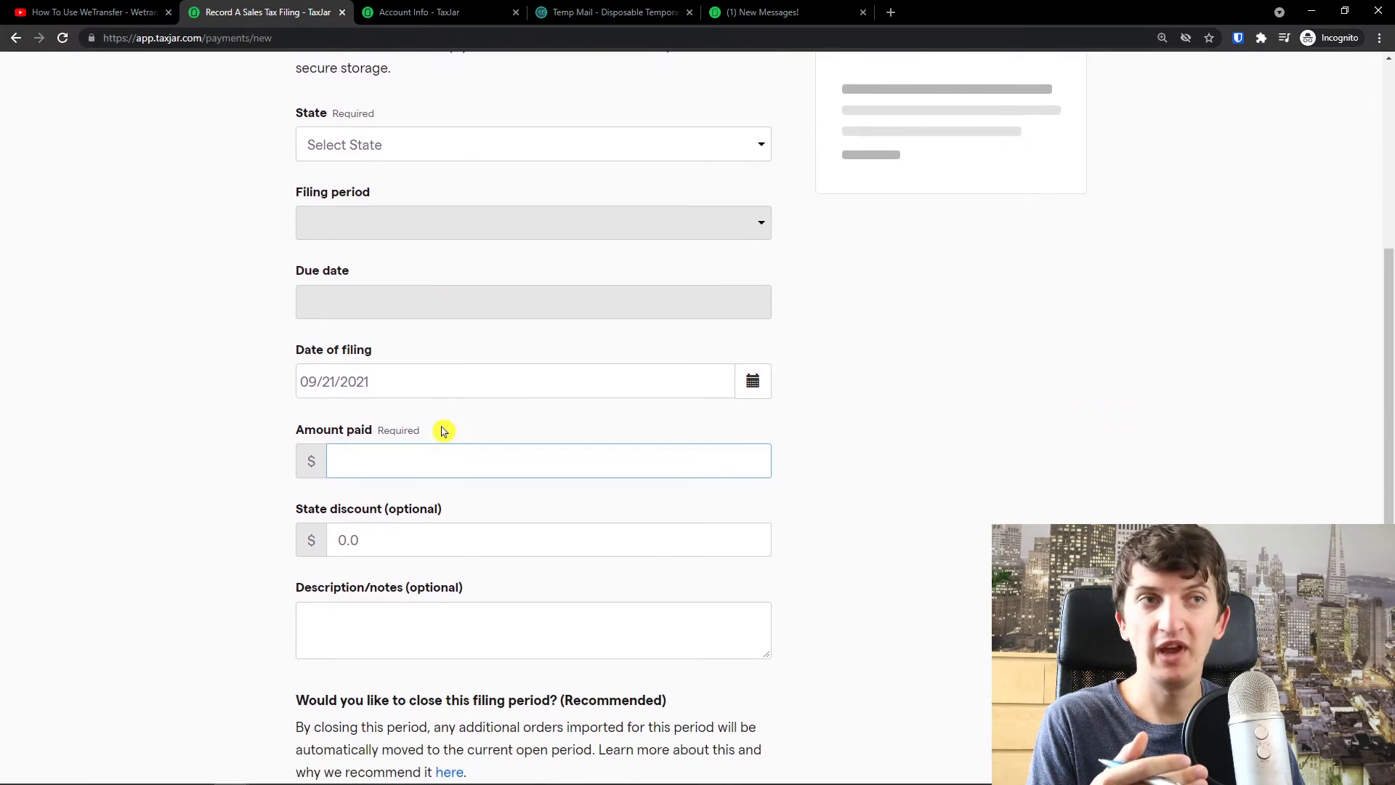
{"action": "scroll", "coordinate": [445, 425], "scroll_direction": "down", "scroll_amount": 3}
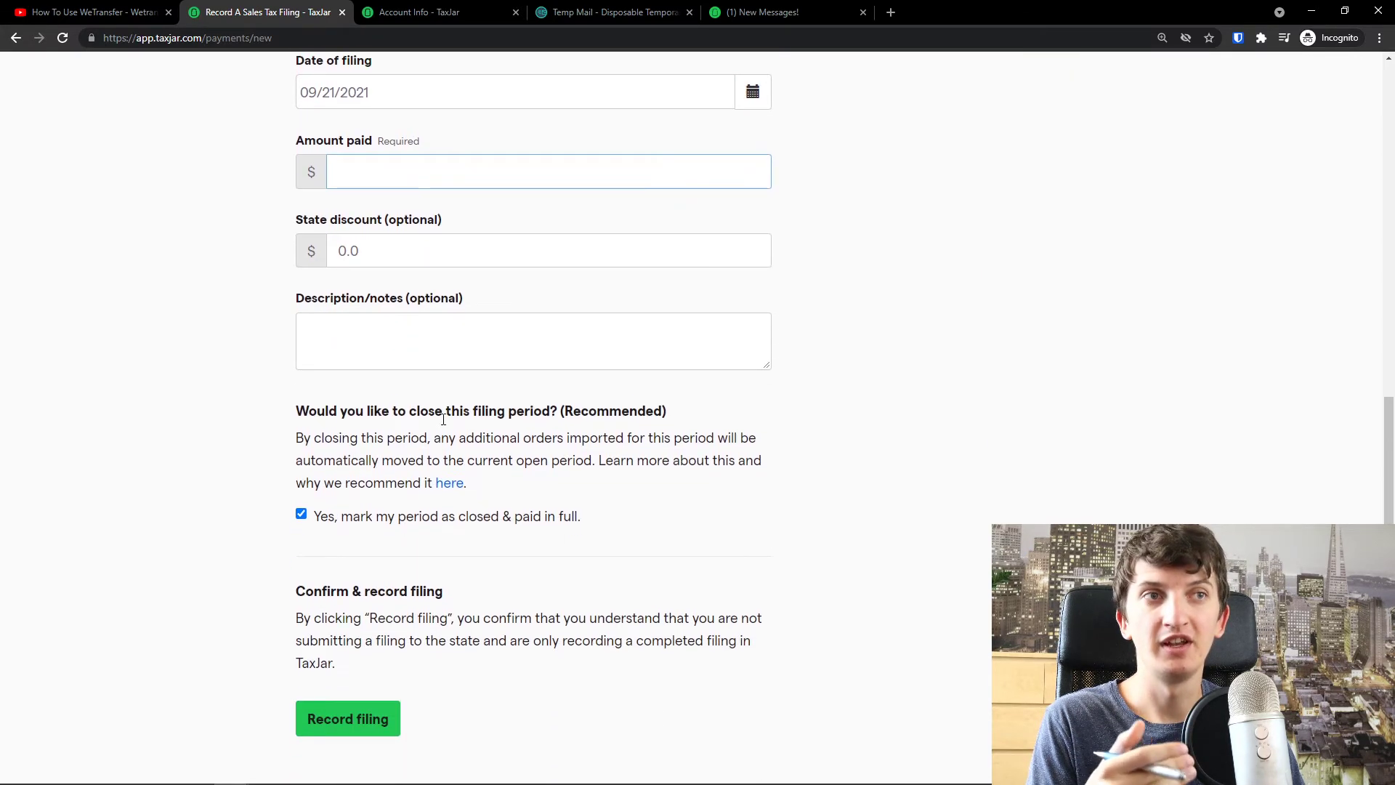
{"action": "left_click", "coordinate": [310, 709]}
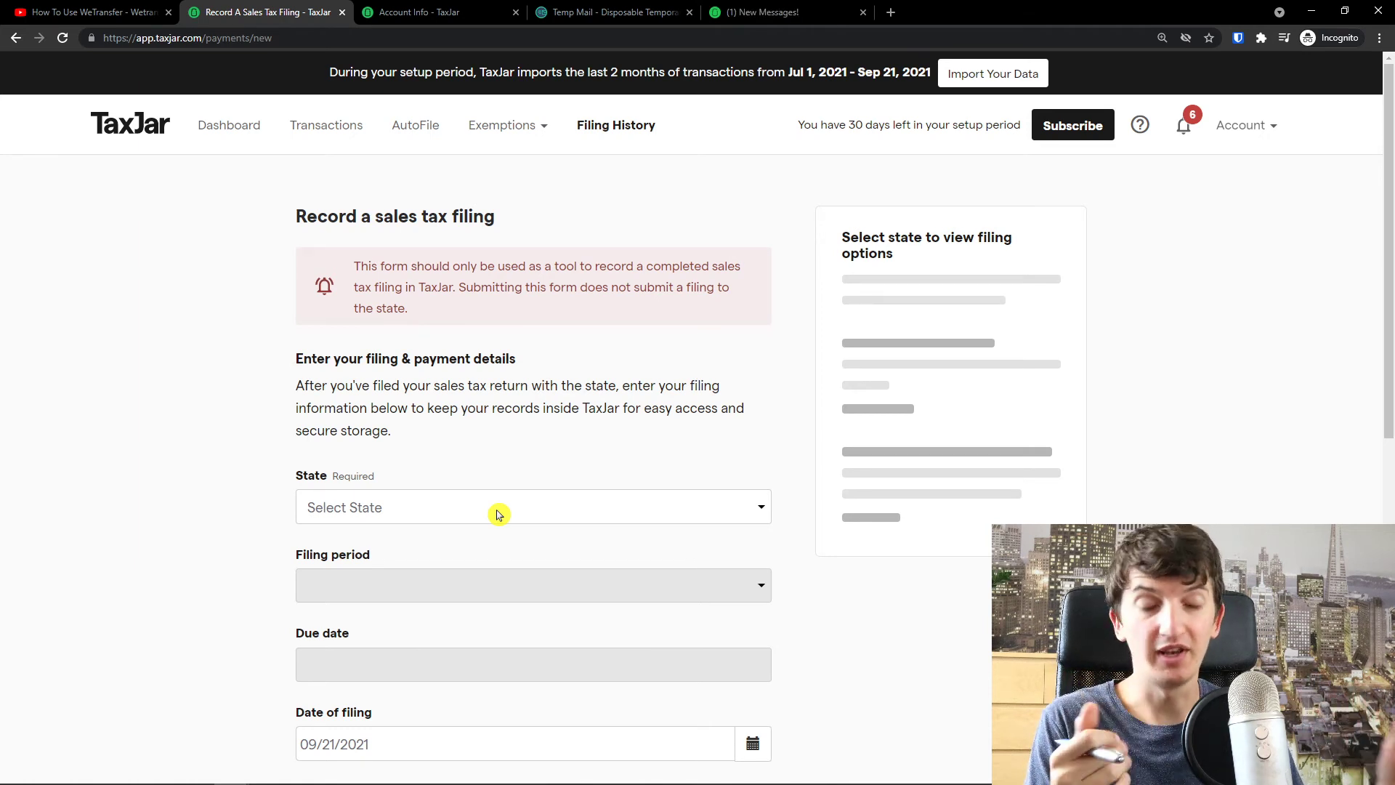
Look over the Business Profile and billing address, then open Support with phone, email and Knowledge Base.
{"action": "left_click", "coordinate": [1270, 141]}
{"action": "left_click", "coordinate": [1231, 179]}
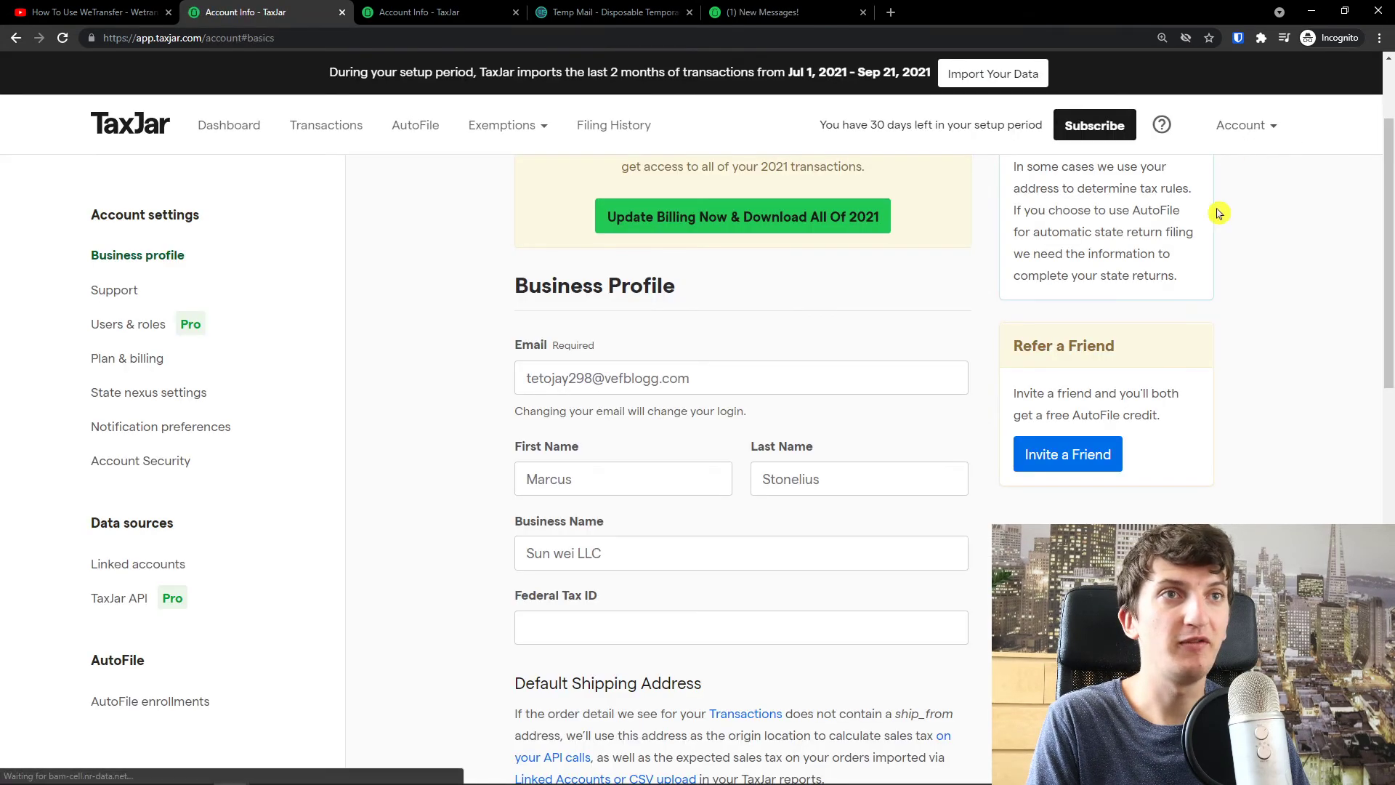
{"action": "scroll", "coordinate": [1301, 348], "scroll_direction": "down", "scroll_amount": 1}
{"action": "scroll", "coordinate": [1297, 348], "scroll_direction": "down", "scroll_amount": 5}
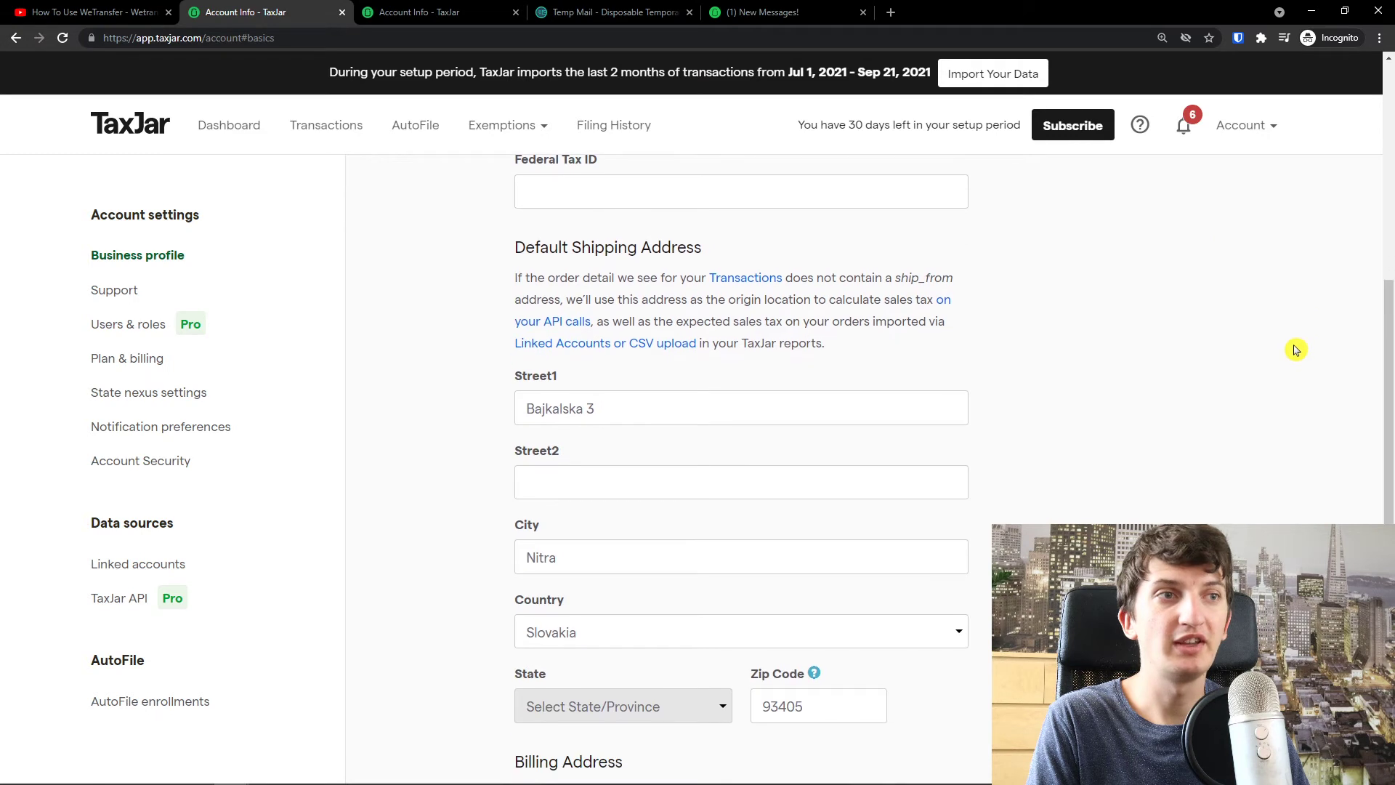
{"action": "scroll", "coordinate": [1297, 349], "scroll_direction": "up", "scroll_amount": 2}
{"action": "scroll", "coordinate": [1017, 313], "scroll_direction": "down", "scroll_amount": 1}
{"action": "scroll", "coordinate": [774, 326], "scroll_direction": "down", "scroll_amount": 4}
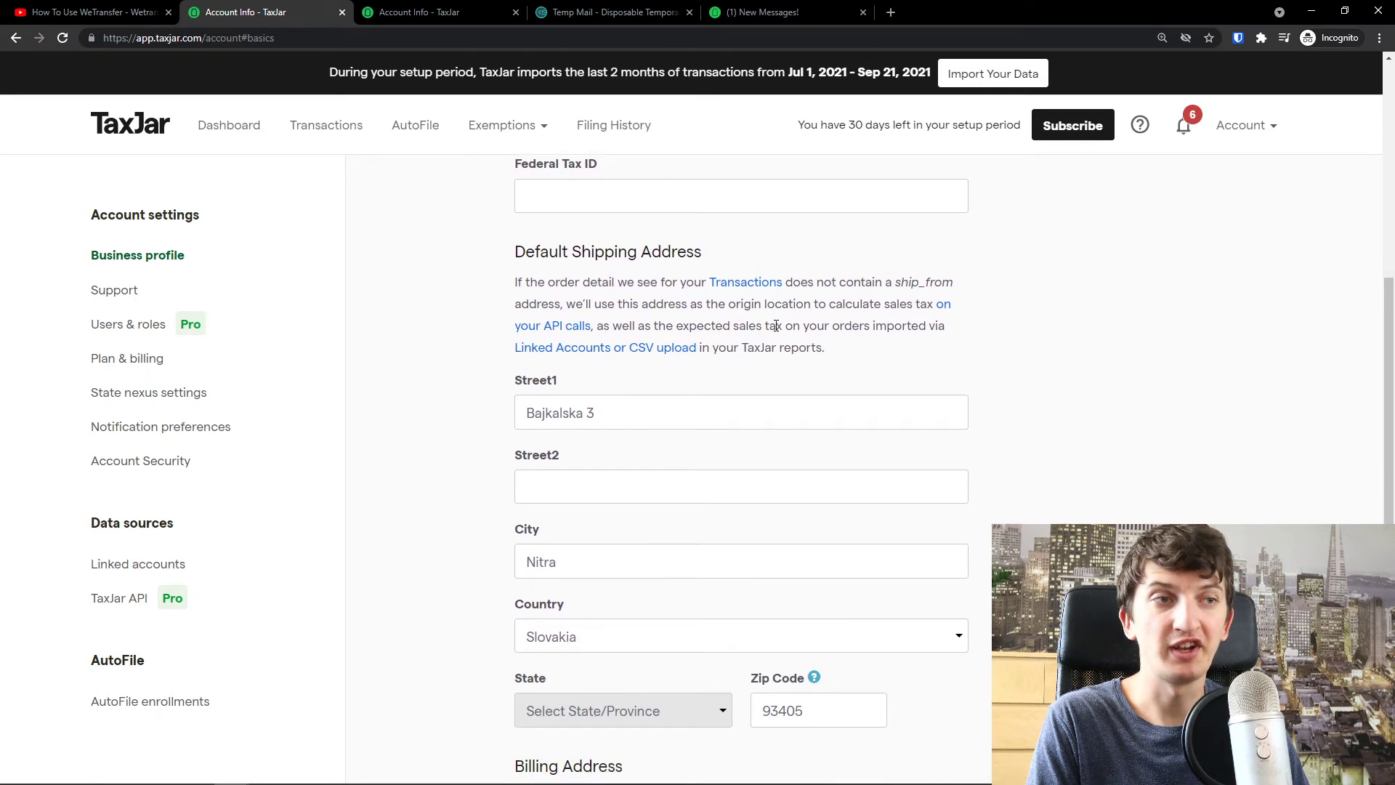
{"action": "scroll", "coordinate": [741, 315], "scroll_direction": "down", "scroll_amount": 5}
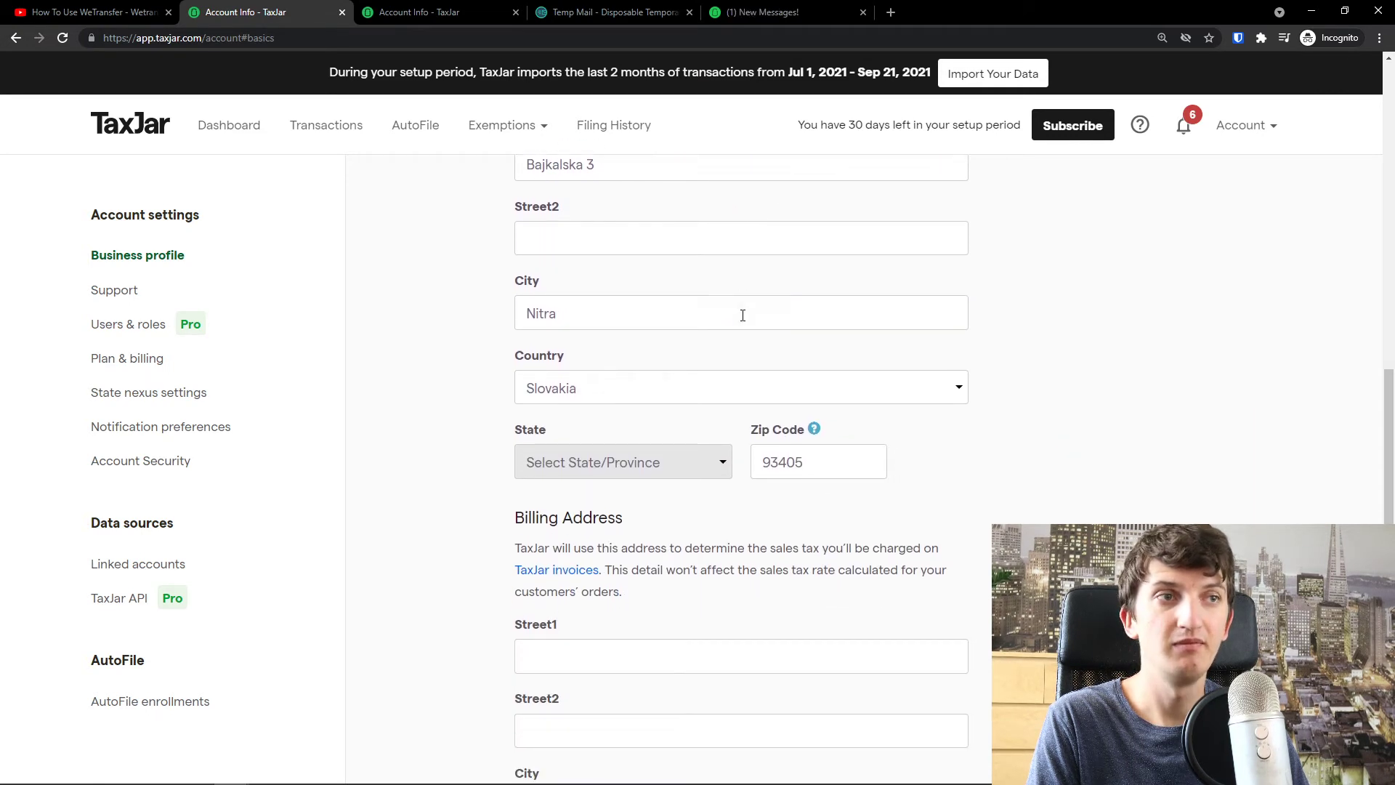
{"action": "left_click", "coordinate": [161, 288]}
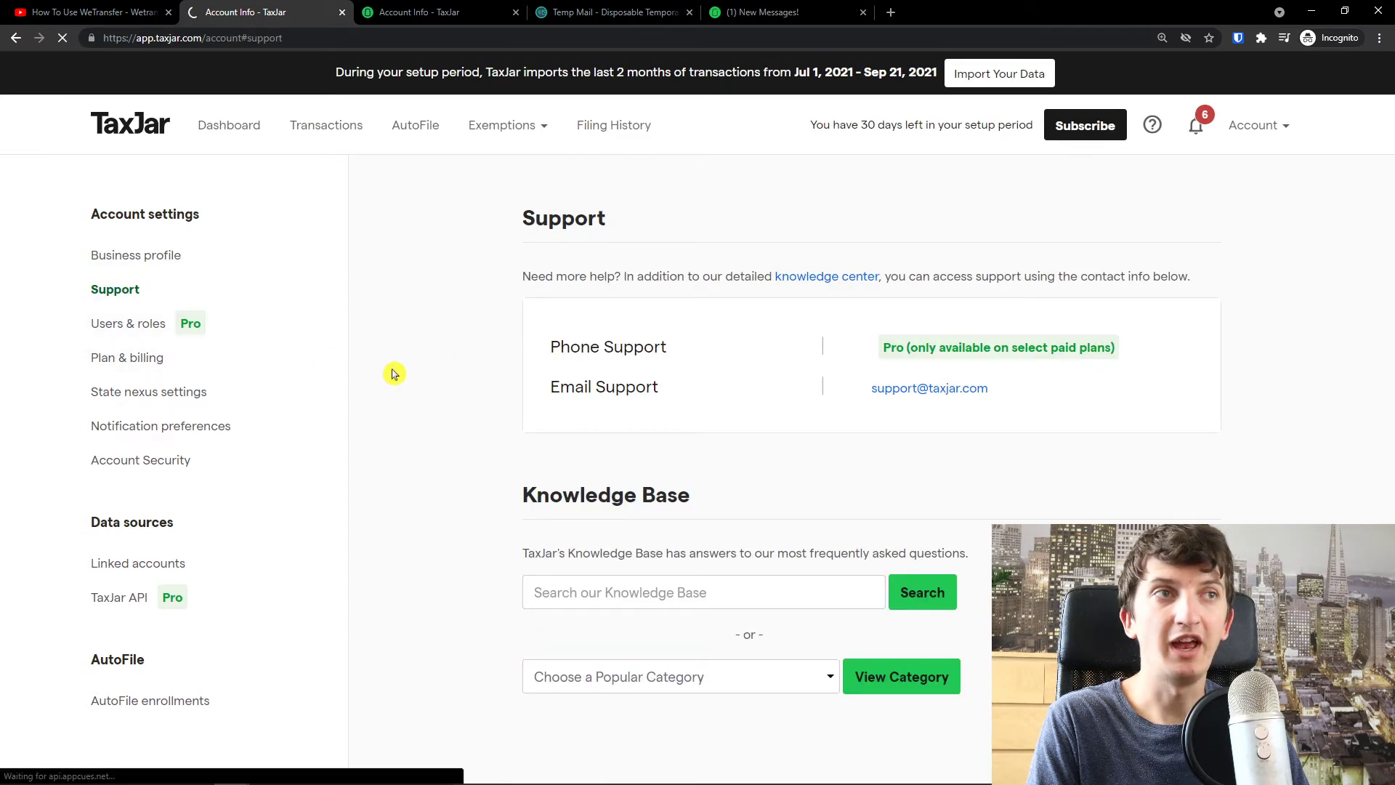
Open Plan & billing and scroll through the current Professional plan details.
{"action": "left_click", "coordinate": [241, 372]}
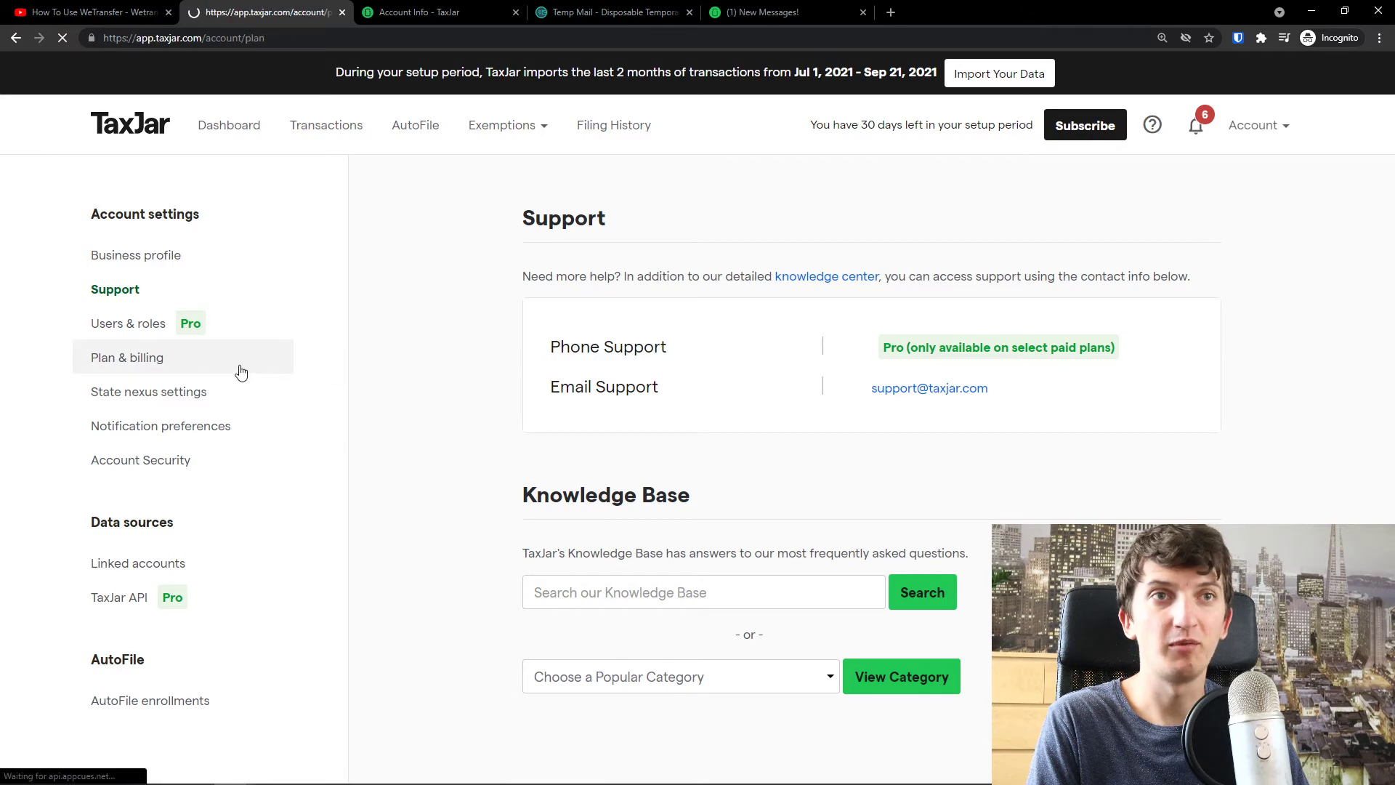
{"action": "scroll", "coordinate": [447, 368], "scroll_direction": "down", "scroll_amount": 2}
{"action": "scroll", "coordinate": [472, 364], "scroll_direction": "down", "scroll_amount": 1}
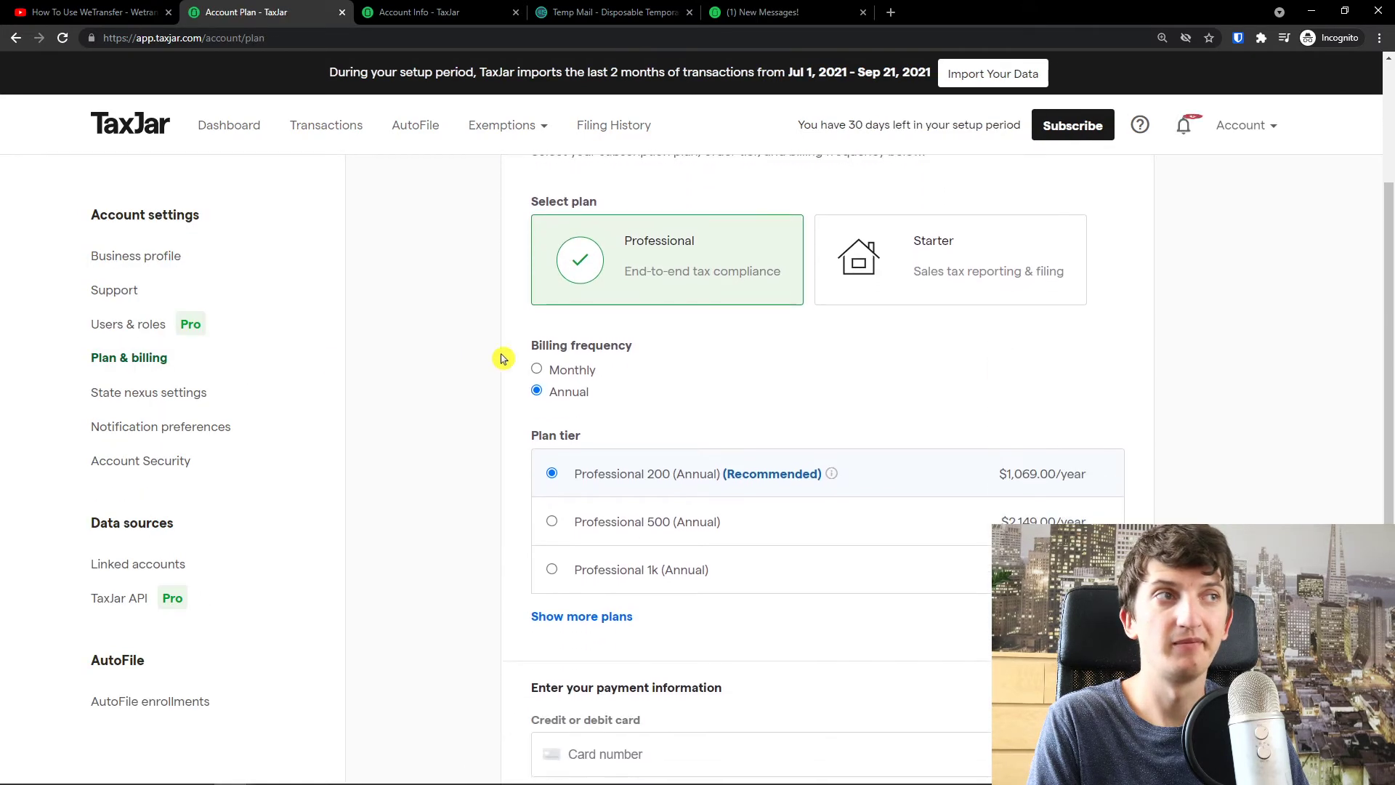
{"action": "scroll", "coordinate": [697, 368], "scroll_direction": "down", "scroll_amount": 1}
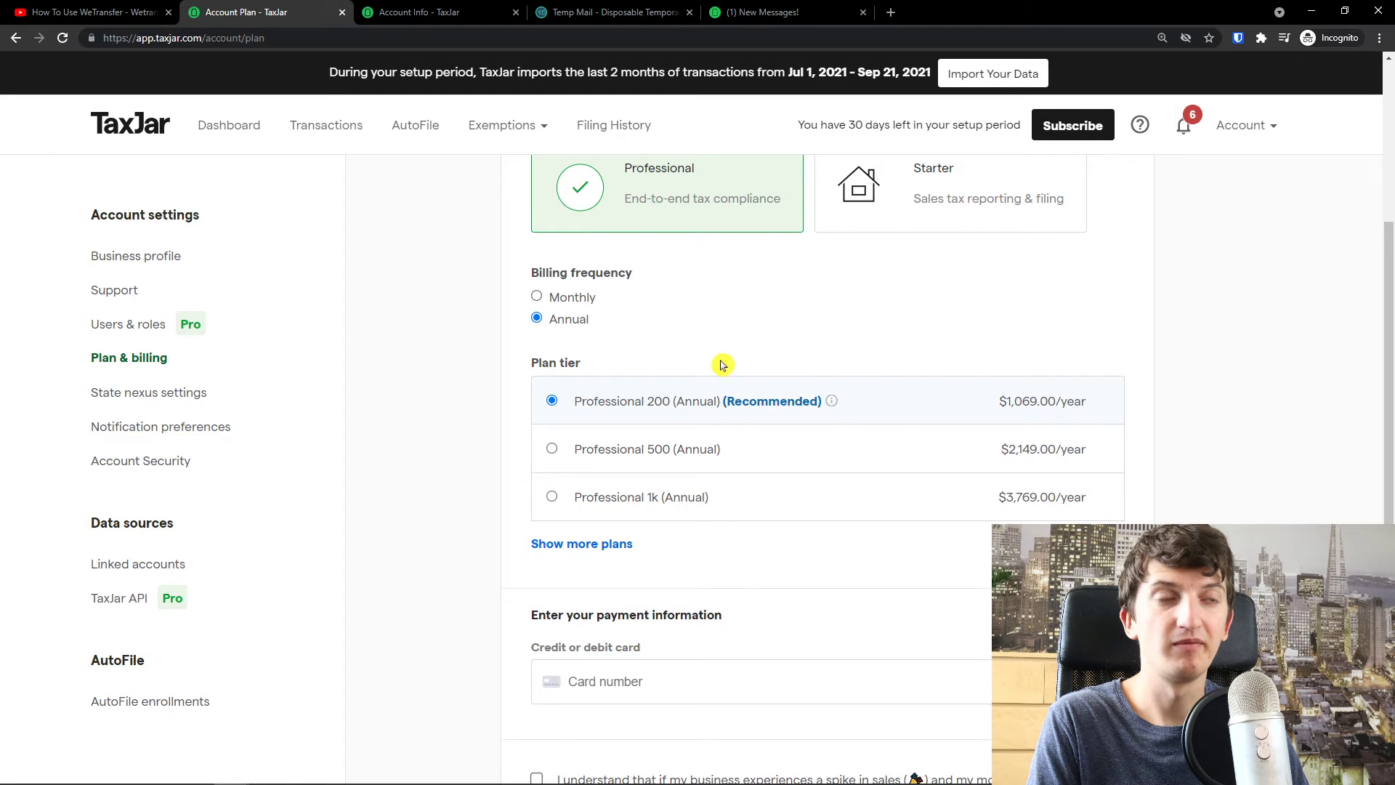
{"action": "scroll", "coordinate": [717, 369], "scroll_direction": "up", "scroll_amount": 1}
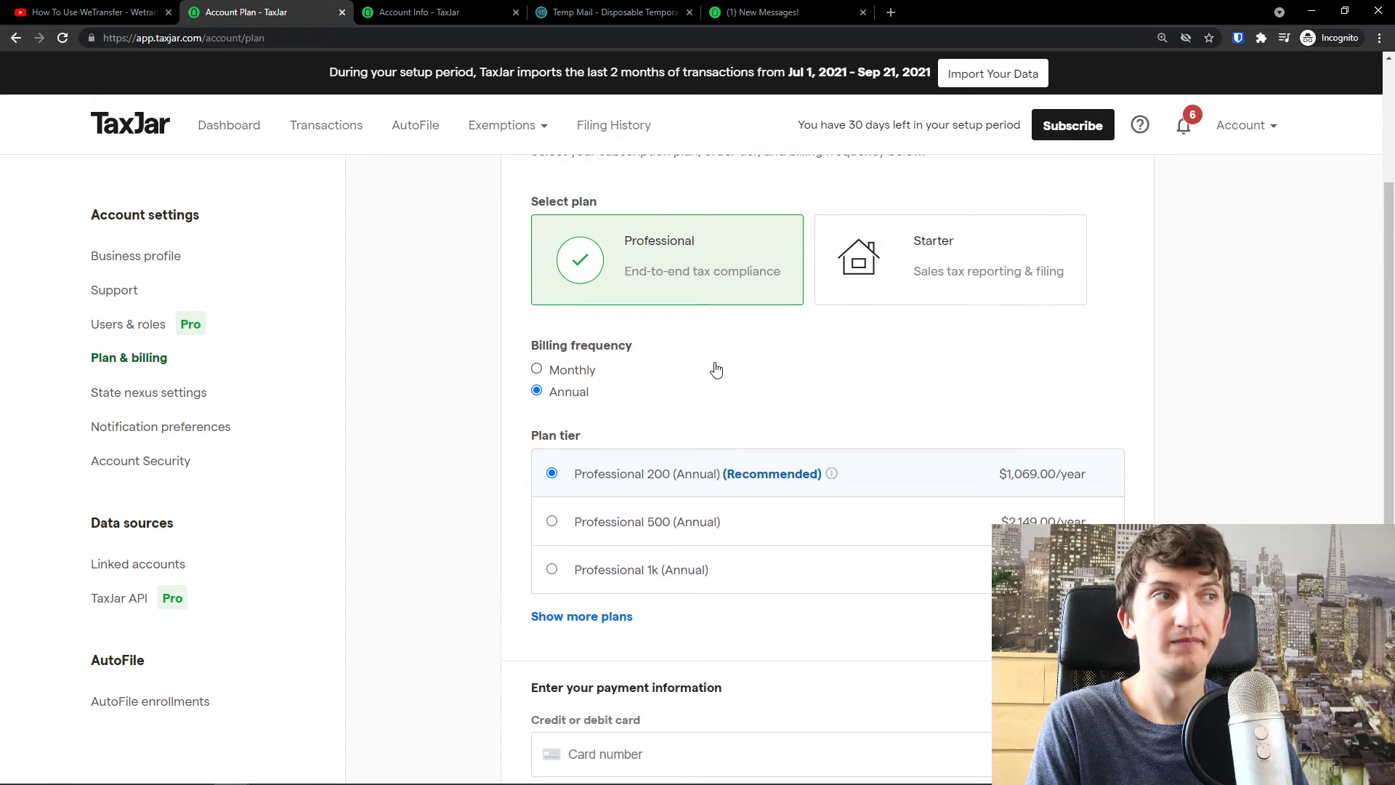
{"action": "scroll", "coordinate": [714, 367], "scroll_direction": "up", "scroll_amount": 1}
{"action": "scroll", "coordinate": [617, 553], "scroll_direction": "down", "scroll_amount": 1}
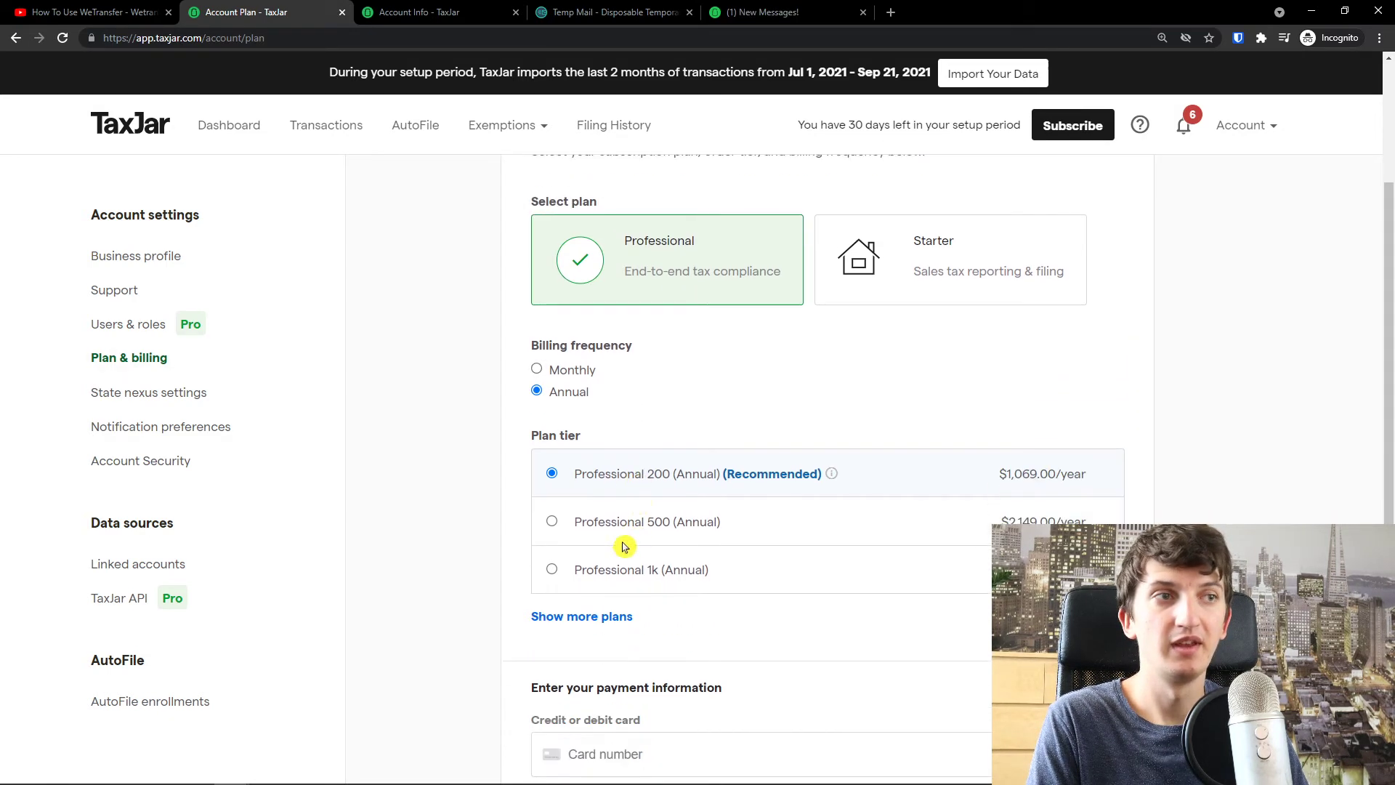
{"action": "scroll", "coordinate": [586, 569], "scroll_direction": "down", "scroll_amount": 1}
{"action": "scroll", "coordinate": [587, 571], "scroll_direction": "down", "scroll_amount": 1}
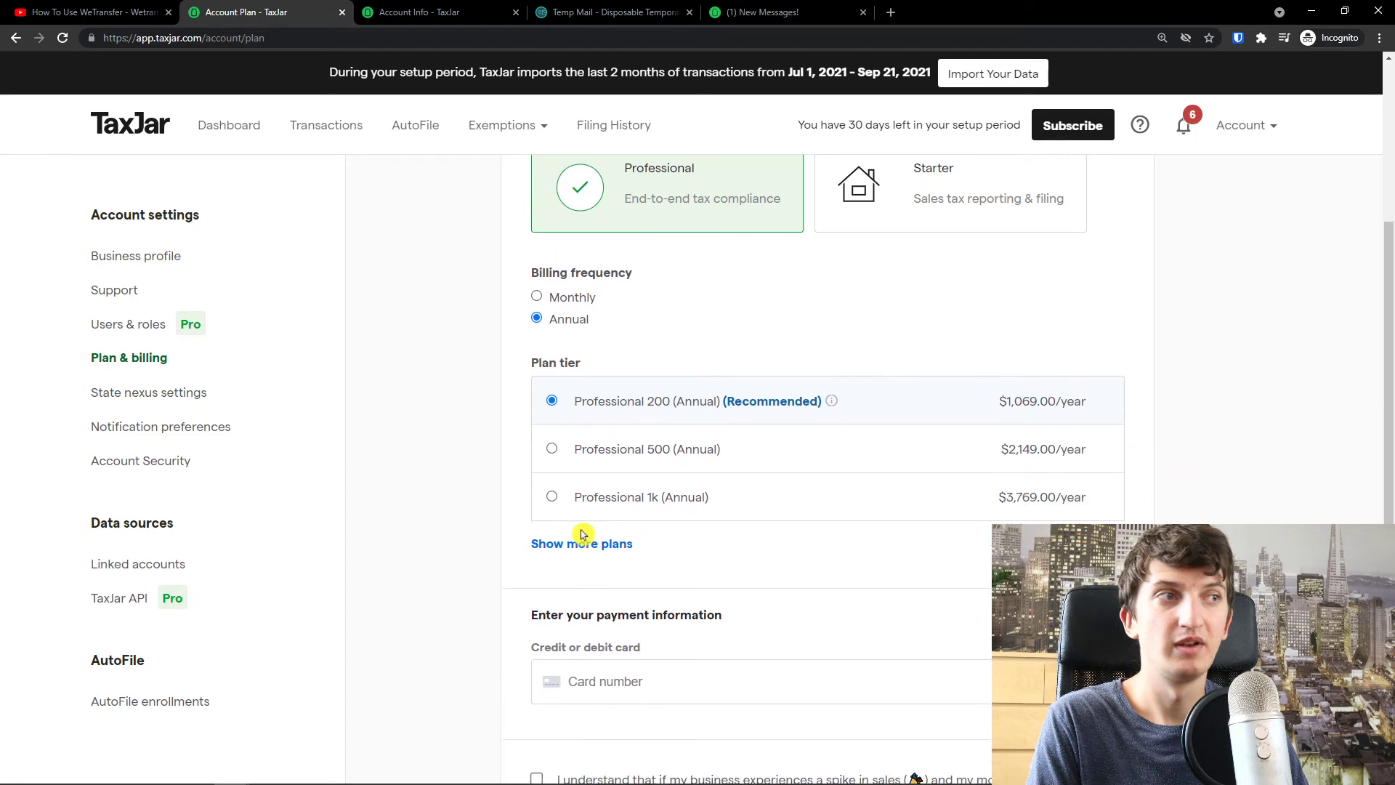
{"action": "scroll", "coordinate": [577, 492], "scroll_direction": "up", "scroll_amount": 1}
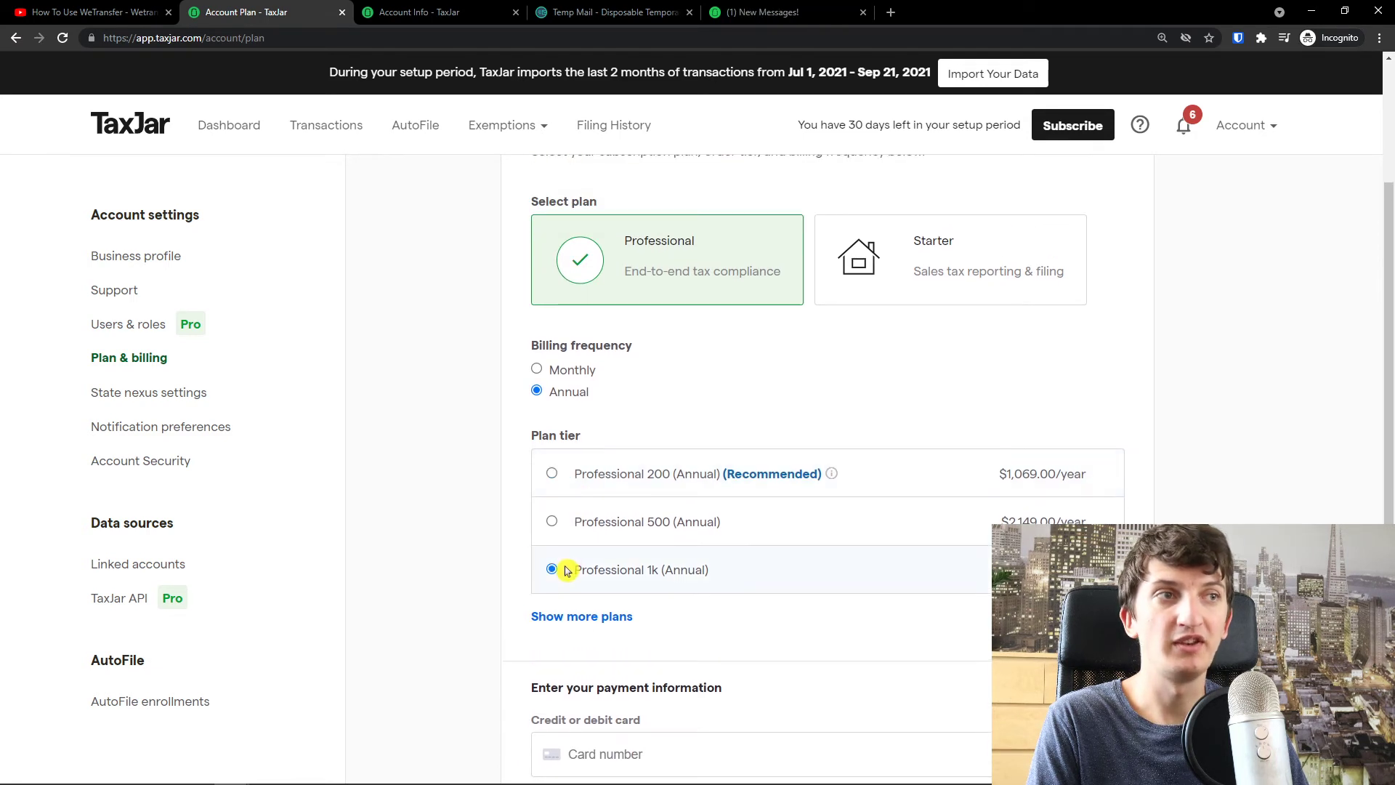
{"action": "scroll", "coordinate": [492, 560], "scroll_direction": "down", "scroll_amount": 2}
{"action": "scroll", "coordinate": [494, 533], "scroll_direction": "down", "scroll_amount": 1}
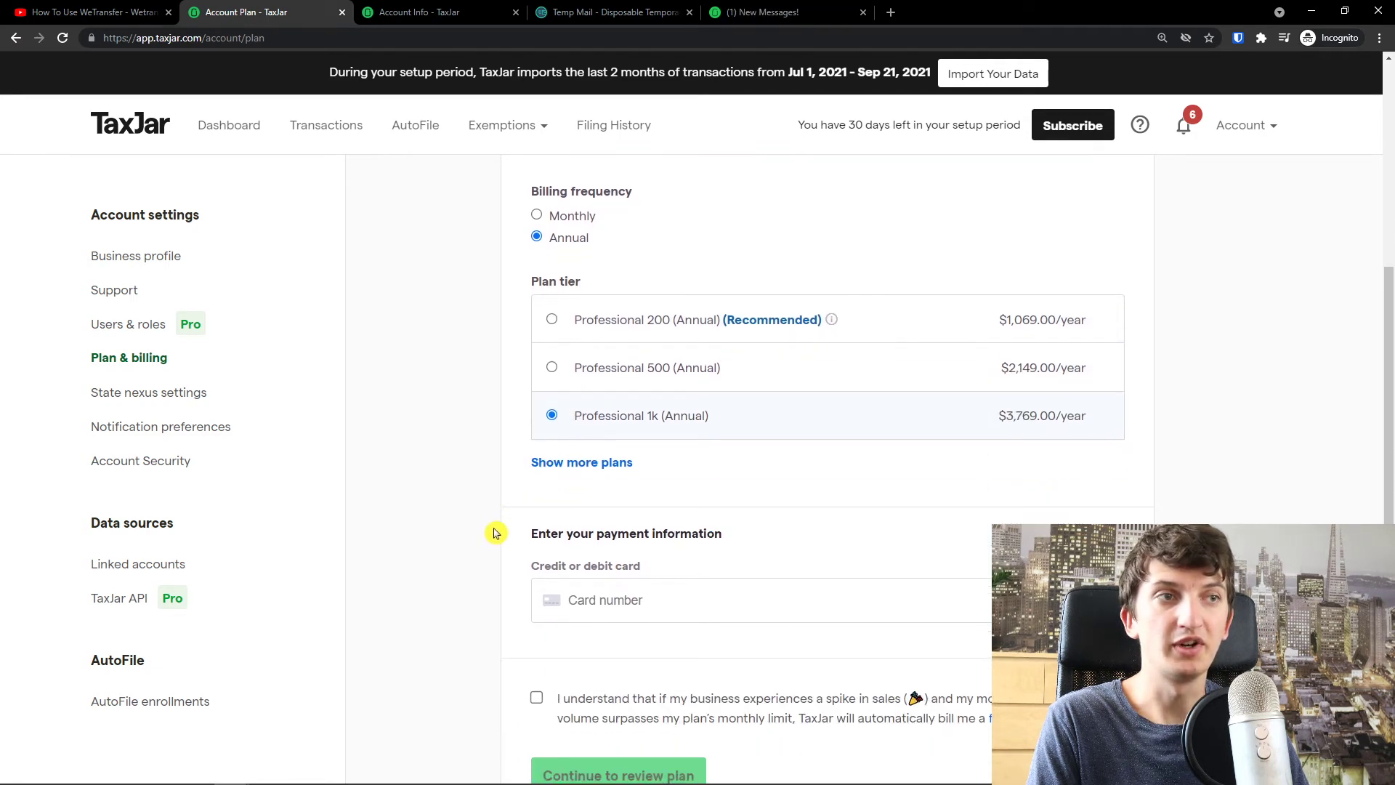
{"action": "scroll", "coordinate": [494, 533], "scroll_direction": "down", "scroll_amount": 1}
{"action": "scroll", "coordinate": [492, 530], "scroll_direction": "up", "scroll_amount": 2}
Show all the larger plan tiers and cancel a switch to Starter, keeping Professional.
{"action": "left_click", "coordinate": [570, 543]}
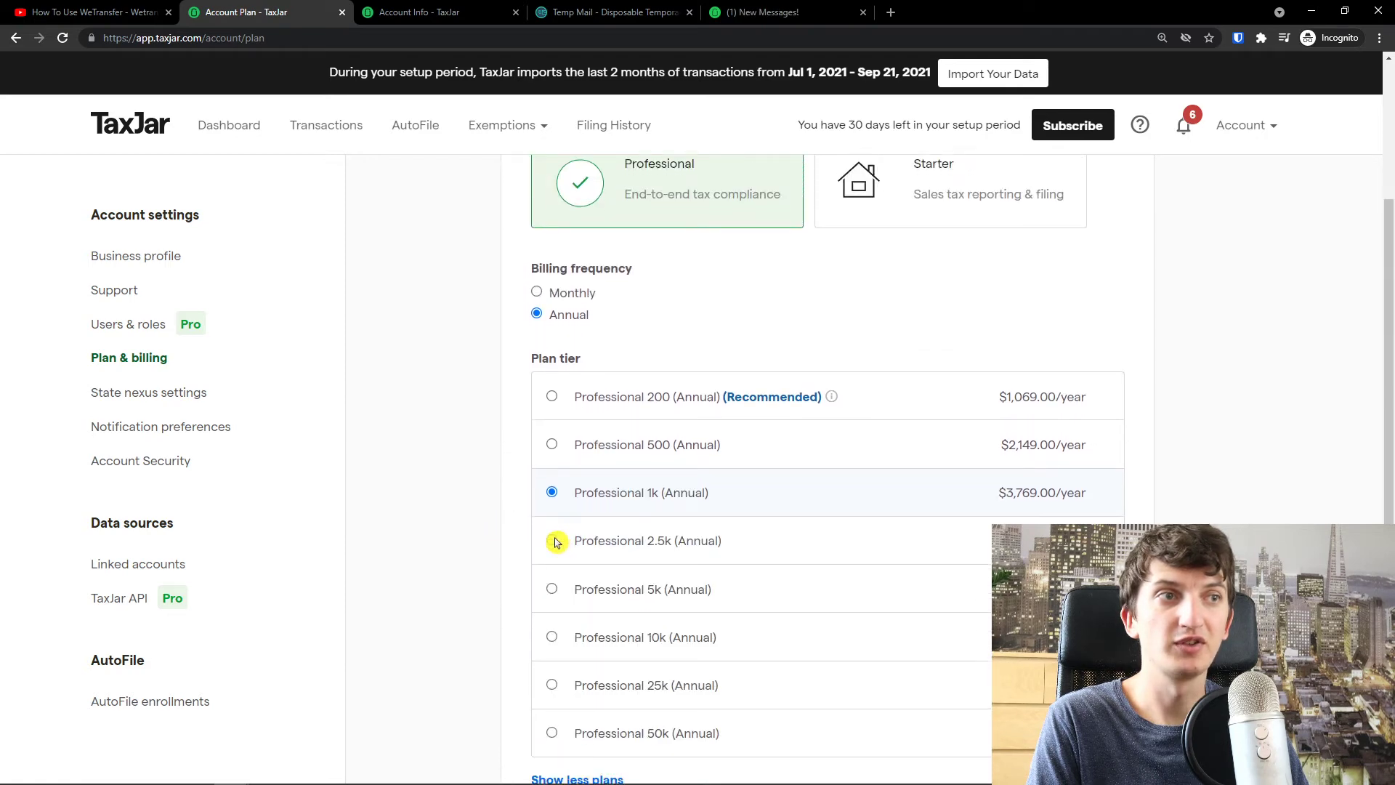
{"action": "scroll", "coordinate": [556, 538], "scroll_direction": "down", "scroll_amount": 3}
{"action": "scroll", "coordinate": [821, 458], "scroll_direction": "up", "scroll_amount": 4}
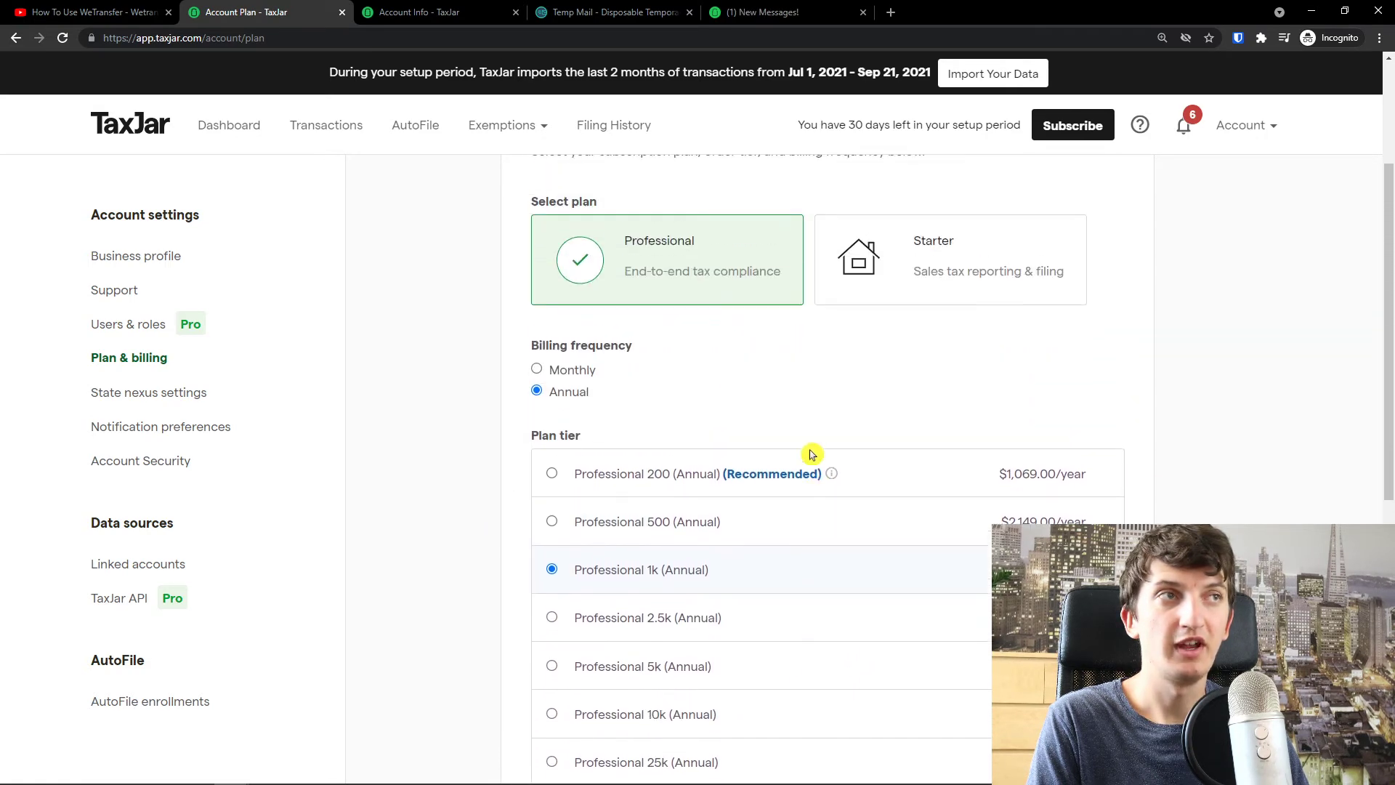
{"action": "scroll", "coordinate": [812, 455], "scroll_direction": "up", "scroll_amount": 3}
{"action": "left_click", "coordinate": [843, 465]}
{"action": "left_click", "coordinate": [658, 240]}
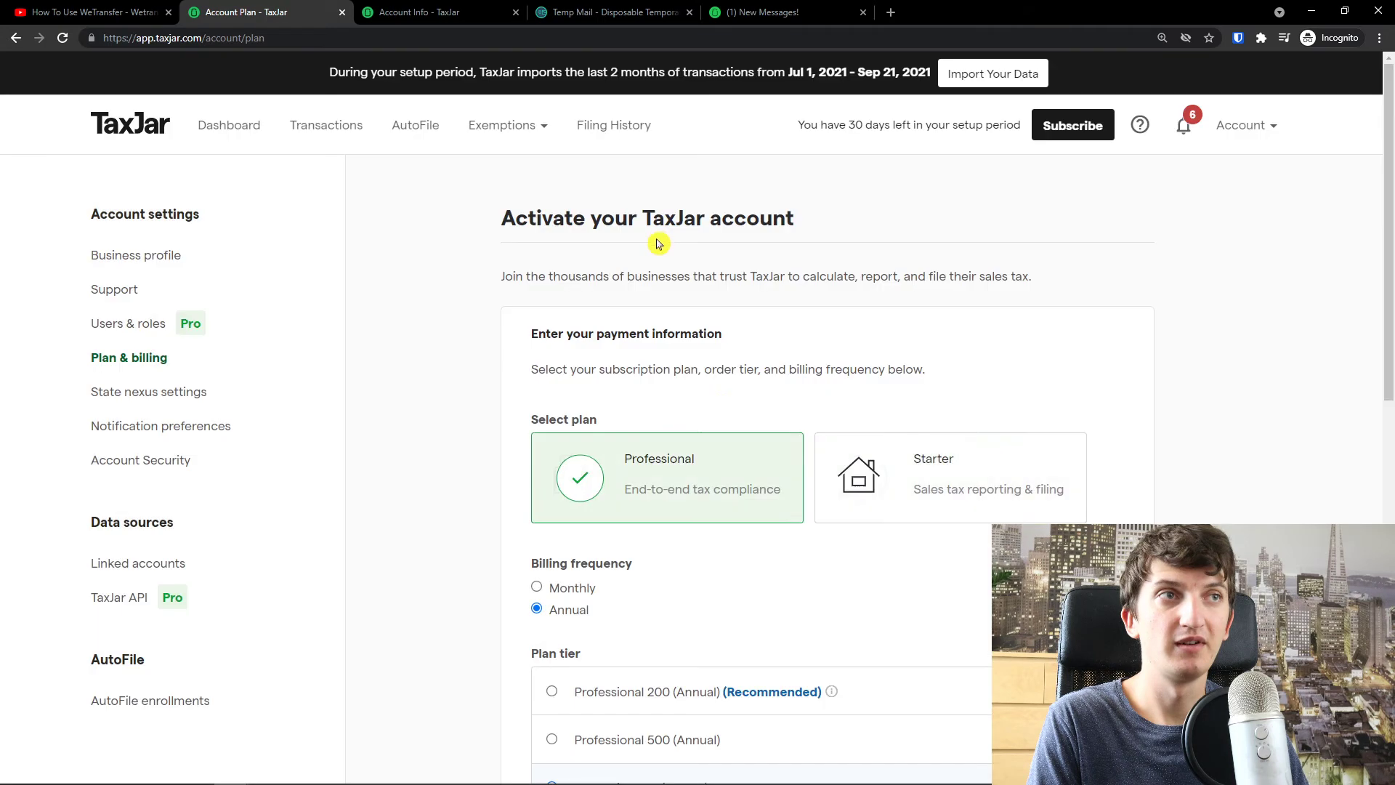
Compare monthly tier prices, return to annual billing, and open the empty State nexus settings.
{"action": "scroll", "coordinate": [722, 436], "scroll_direction": "down", "scroll_amount": 3}
{"action": "left_click", "coordinate": [538, 370]}
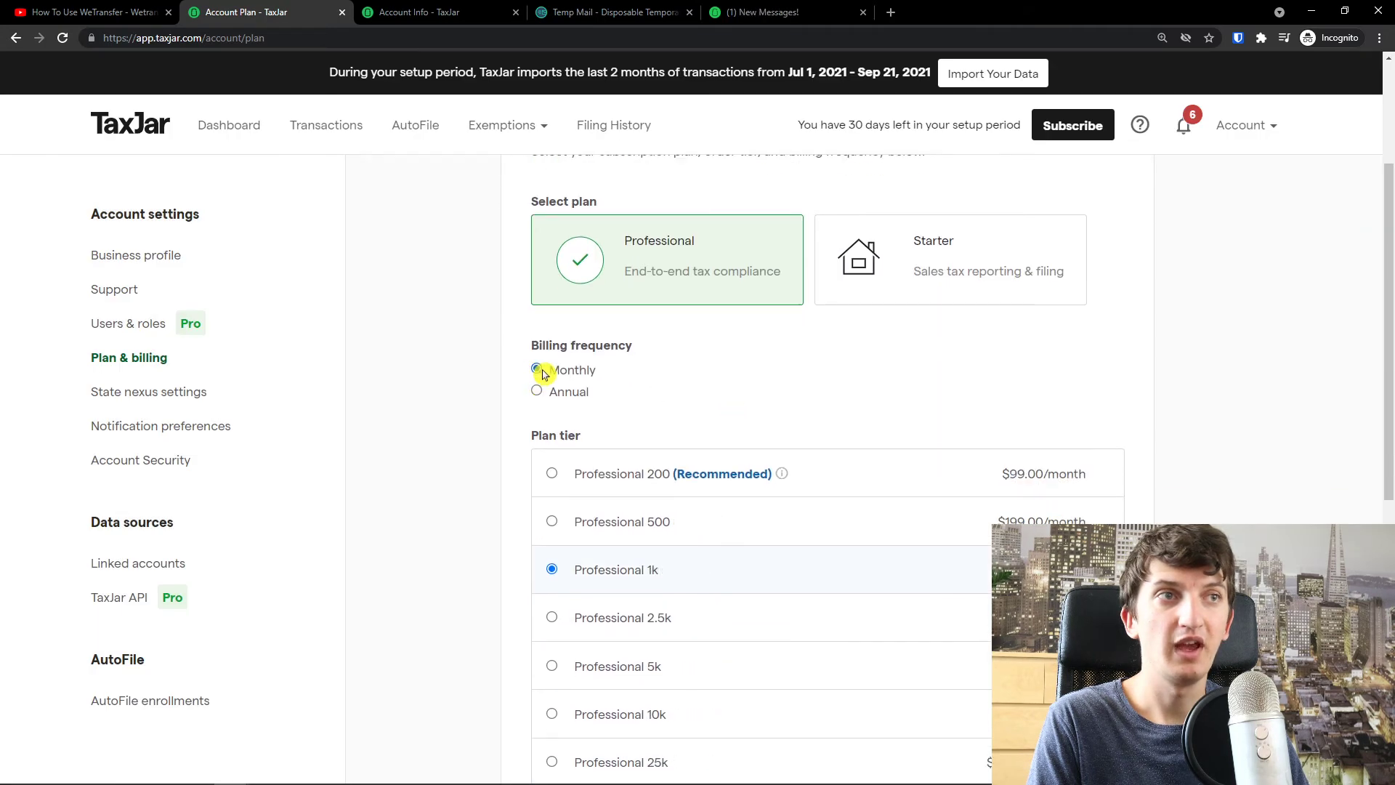
{"action": "left_click", "coordinate": [537, 392]}
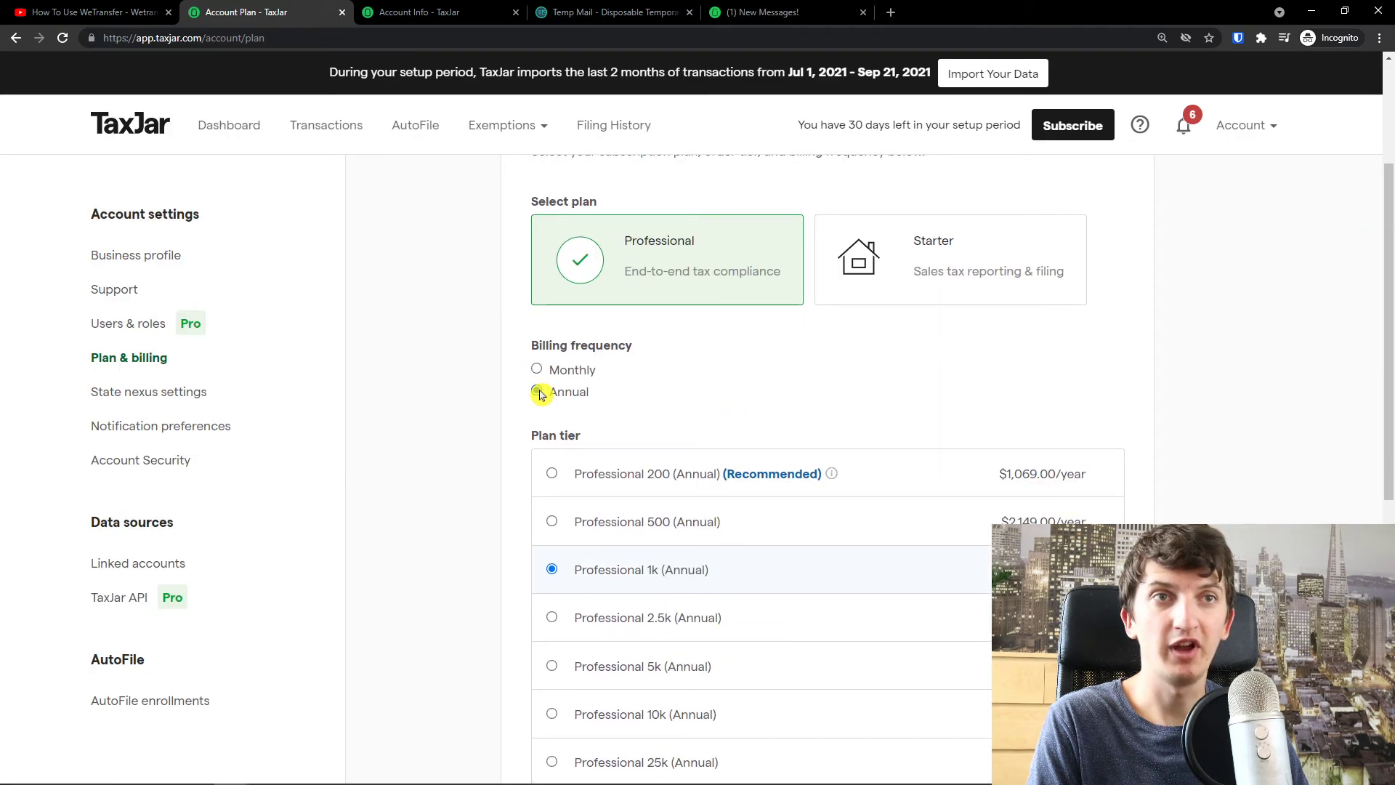
{"action": "left_click", "coordinate": [226, 410]}
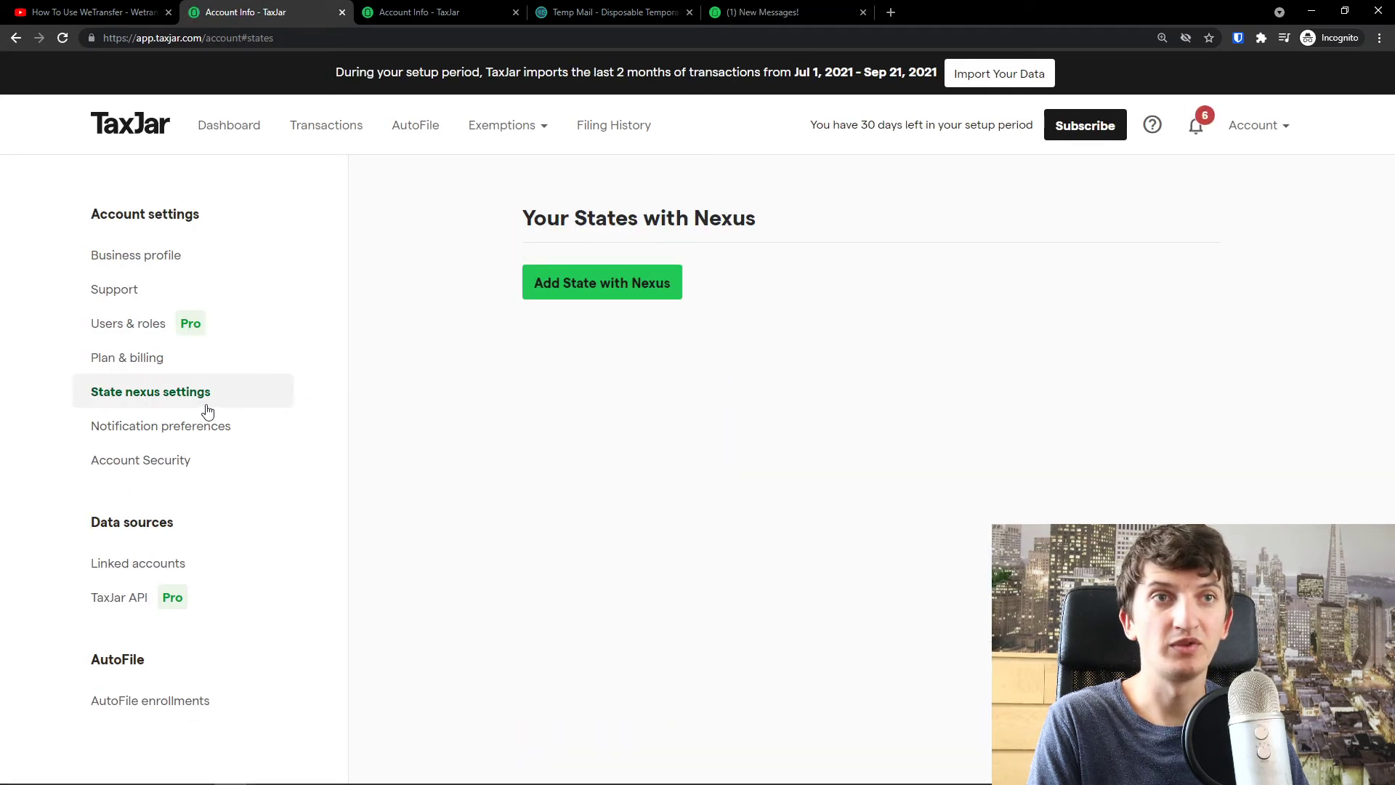
Start a new nexus state entry for California with an annual payment schedule.
{"action": "left_click", "coordinate": [589, 298]}
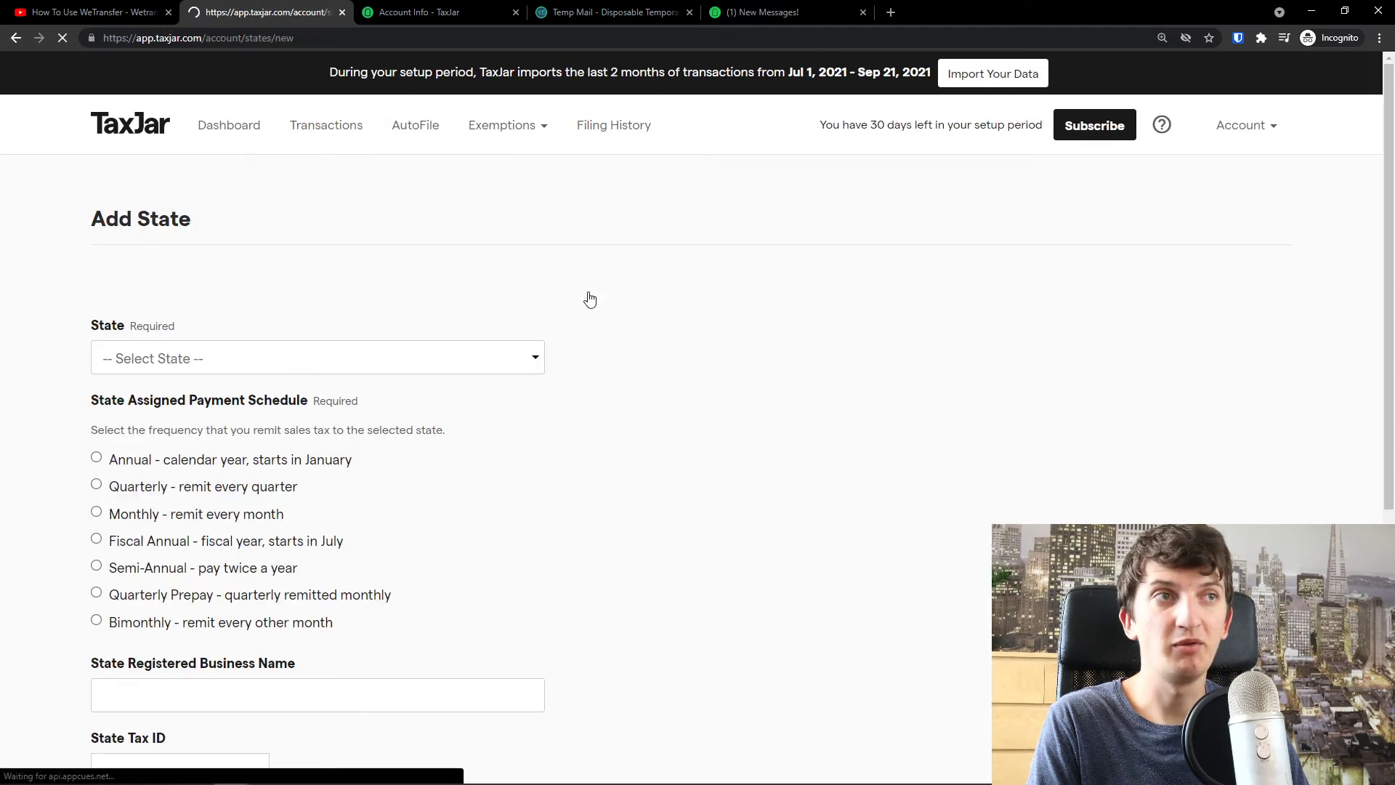
{"action": "scroll", "coordinate": [298, 363], "scroll_direction": "down", "scroll_amount": 1}
{"action": "left_click", "coordinate": [304, 298]}
{"action": "left_click", "coordinate": [314, 263]}
{"action": "scroll", "coordinate": [299, 342], "scroll_direction": "up", "scroll_amount": 1}
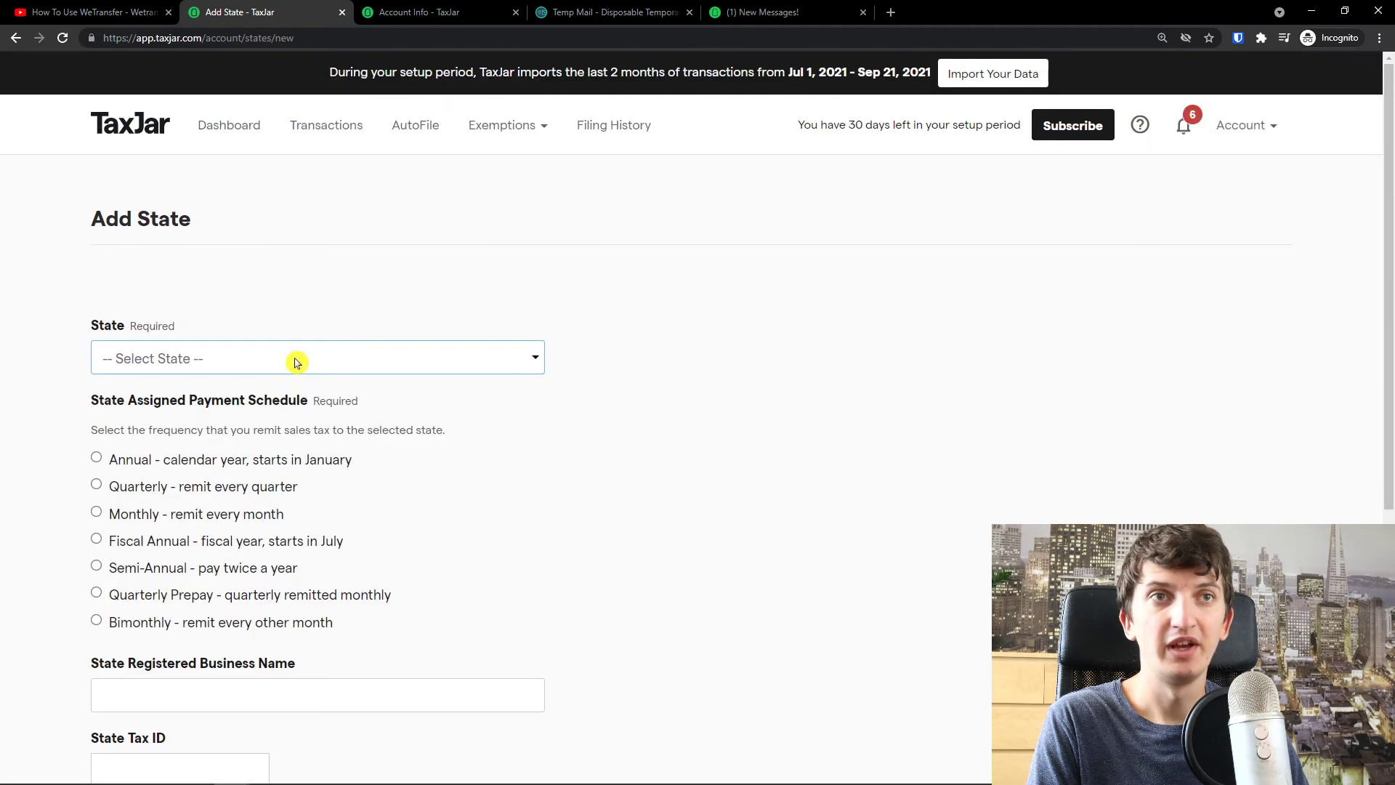
{"action": "left_click", "coordinate": [297, 362]}
{"action": "left_click", "coordinate": [290, 473]}
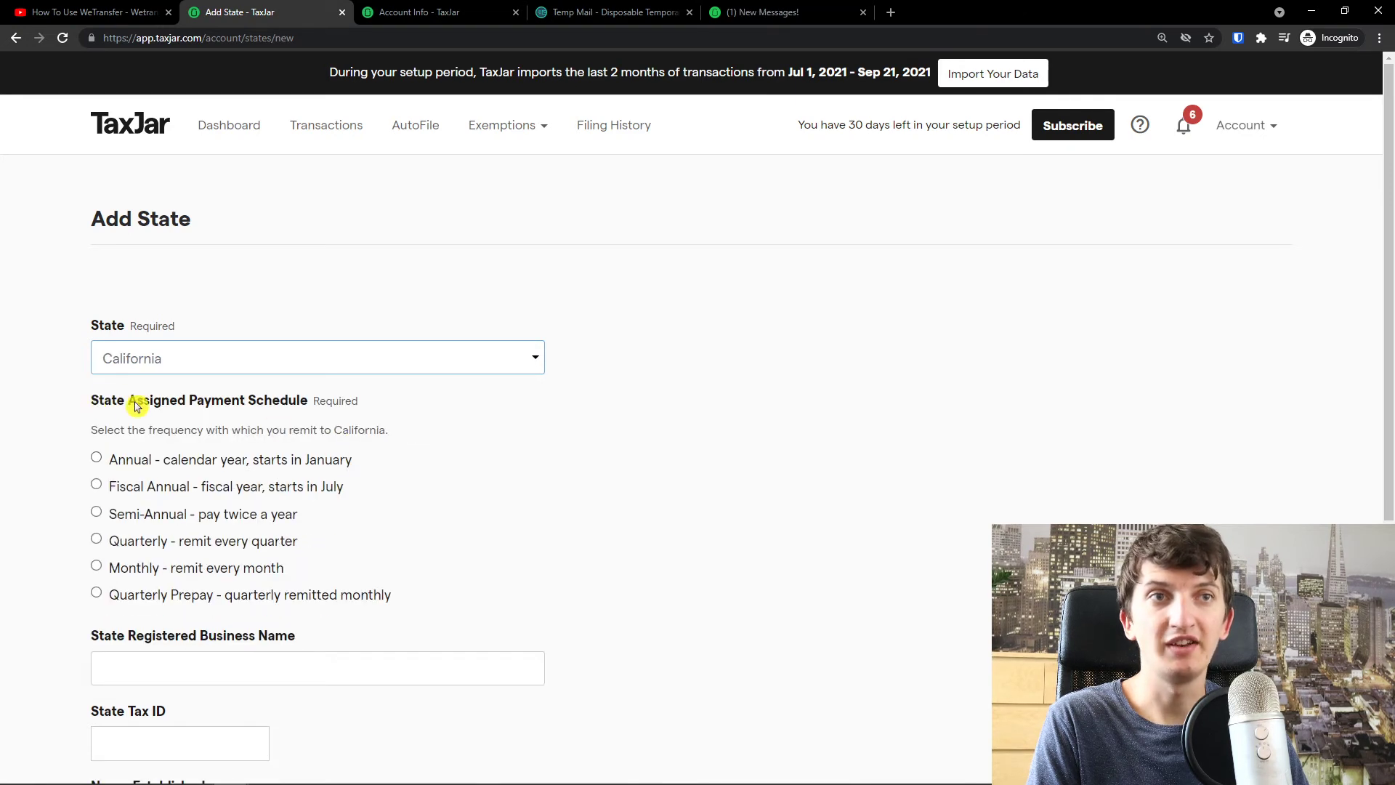
{"action": "scroll", "coordinate": [136, 406], "scroll_direction": "down", "scroll_amount": 1}
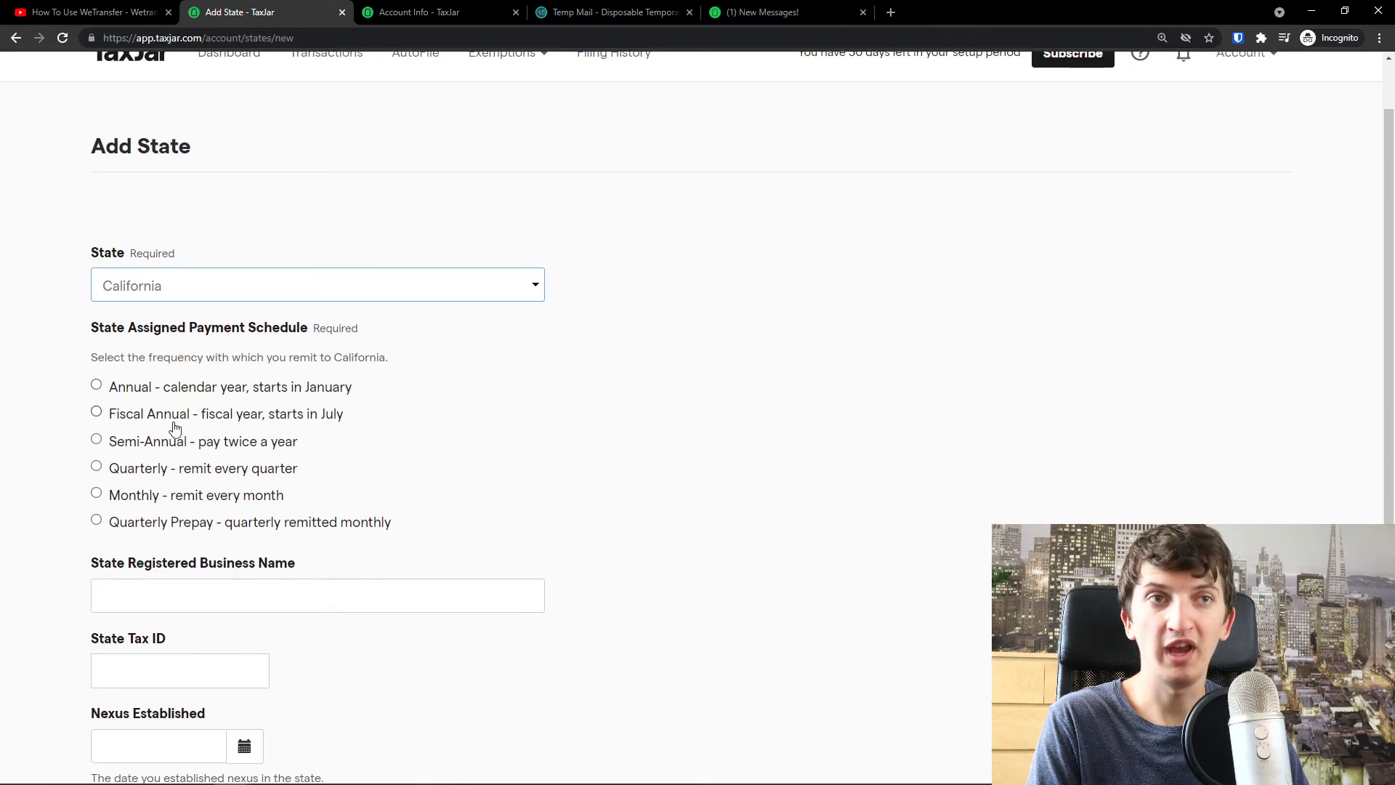
{"action": "left_click", "coordinate": [162, 434]}
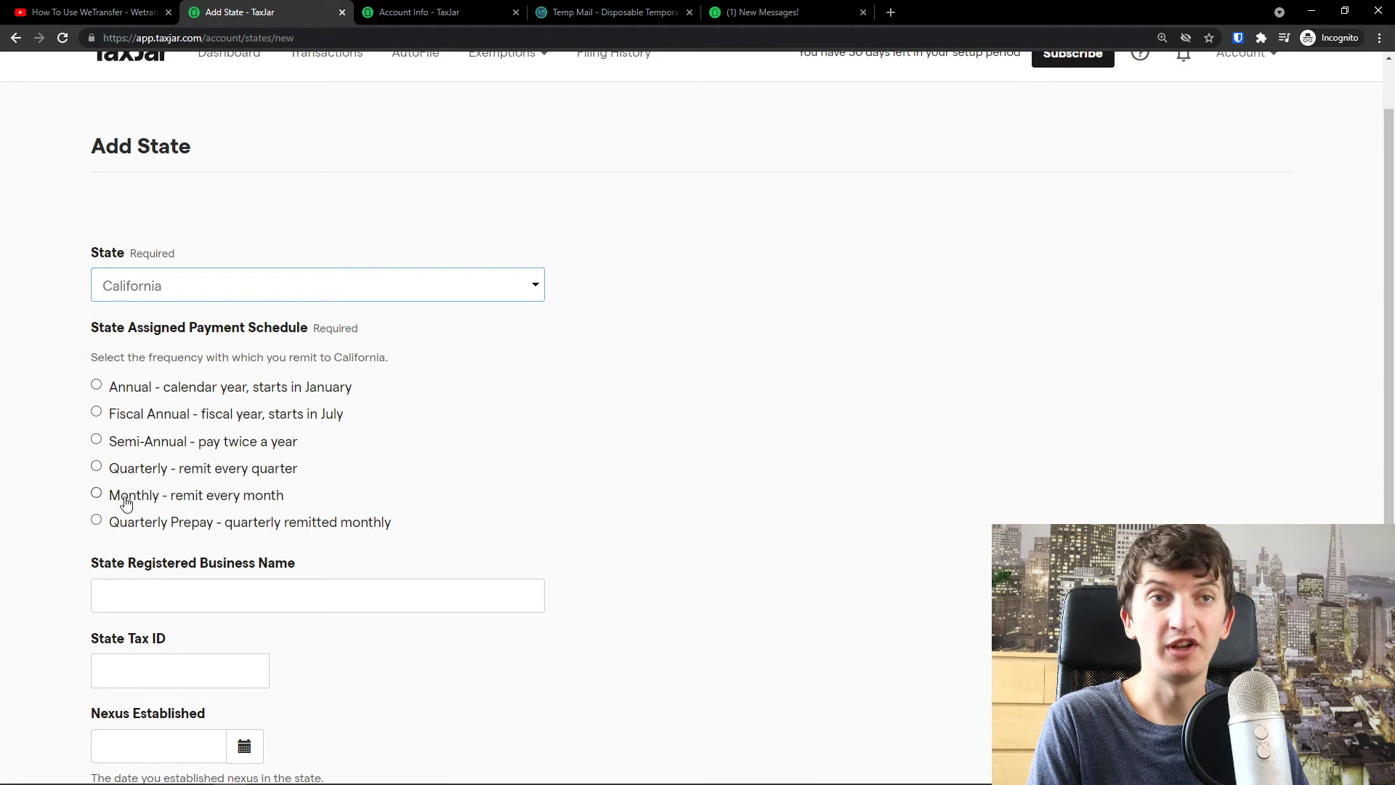
{"action": "left_click", "coordinate": [95, 384]}
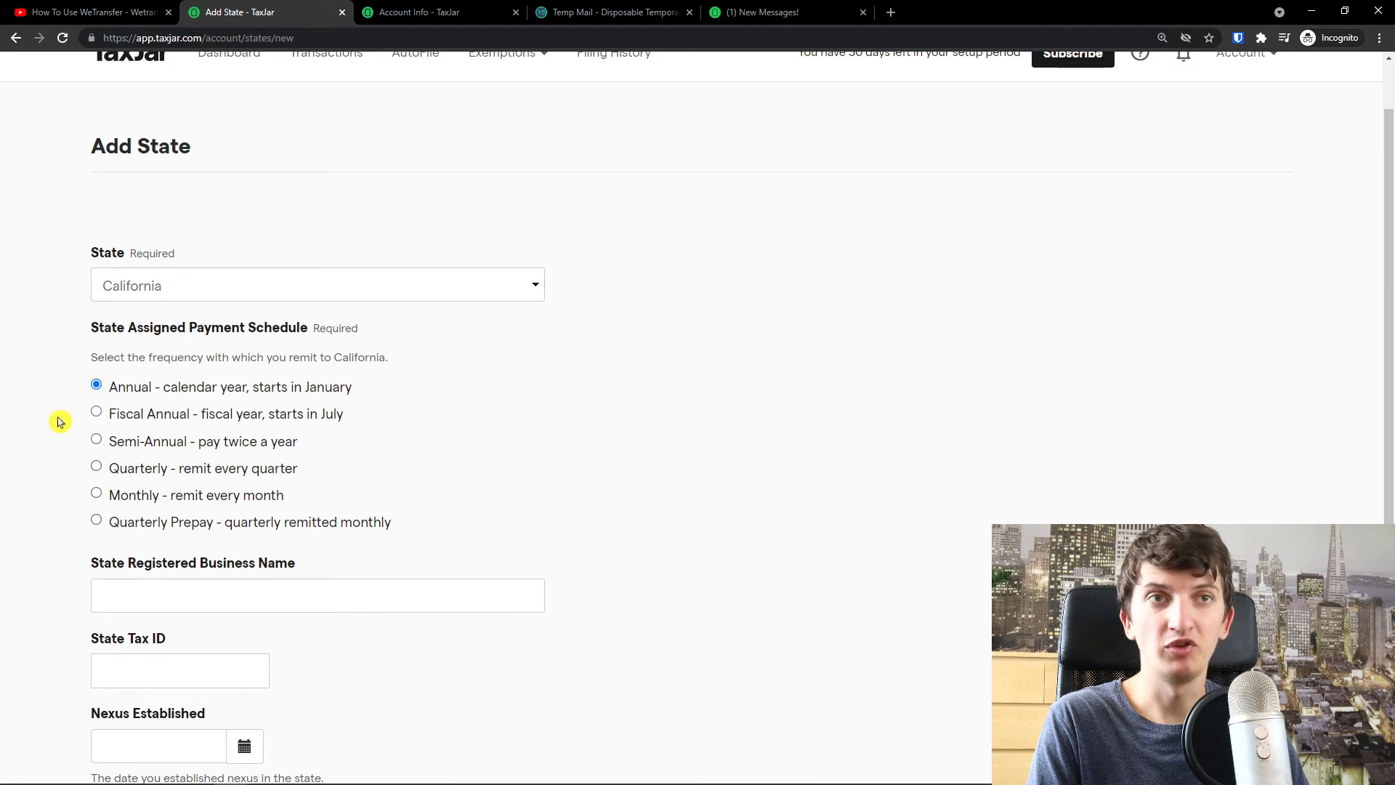
Enter the state-registered business name and set the nexus established date to 09/21/2021.
{"action": "scroll", "coordinate": [56, 421], "scroll_direction": "down", "scroll_amount": 2}
{"action": "left_click", "coordinate": [99, 444]}
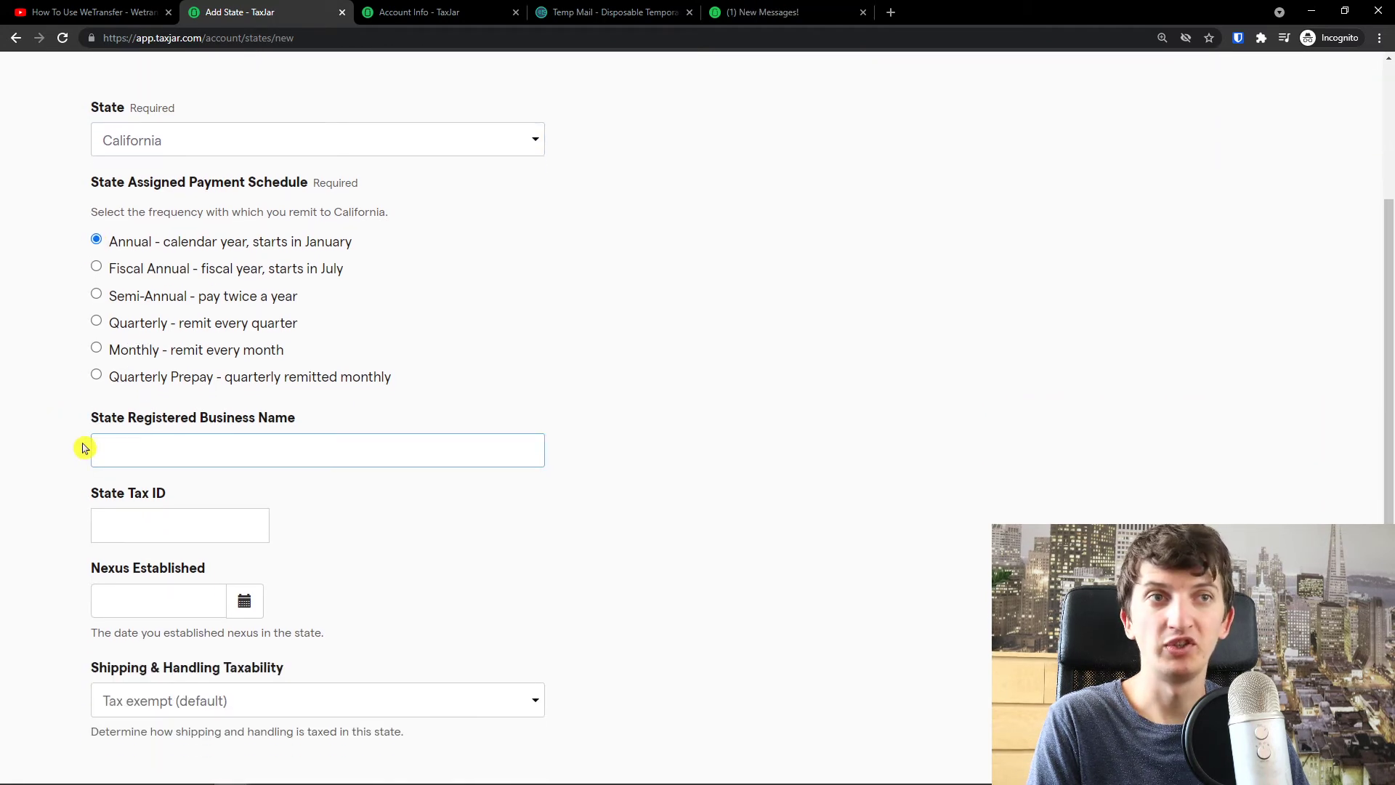
{"action": "type", "text": "Sun wei "}
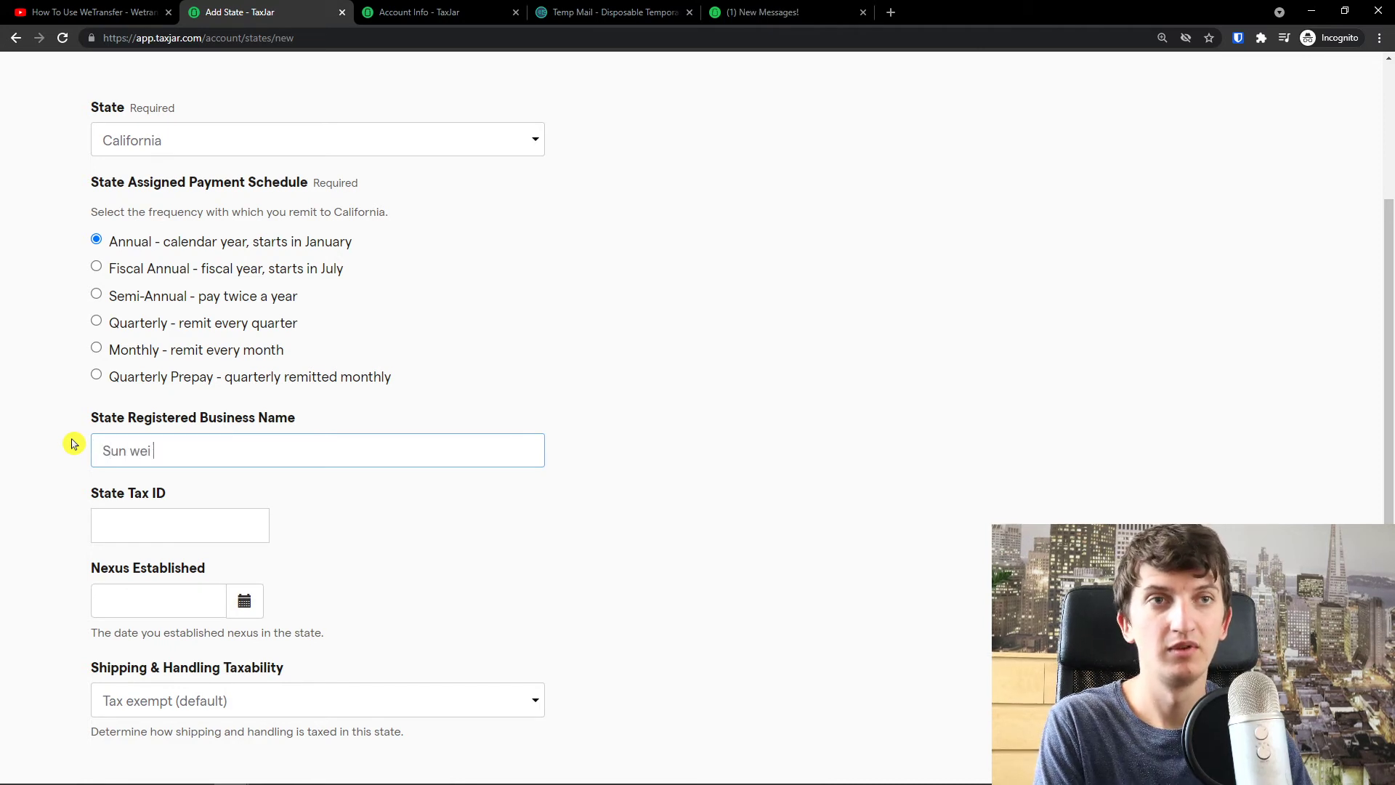
{"action": "type", "text": "llc"}
{"action": "key", "text": "Tab"}
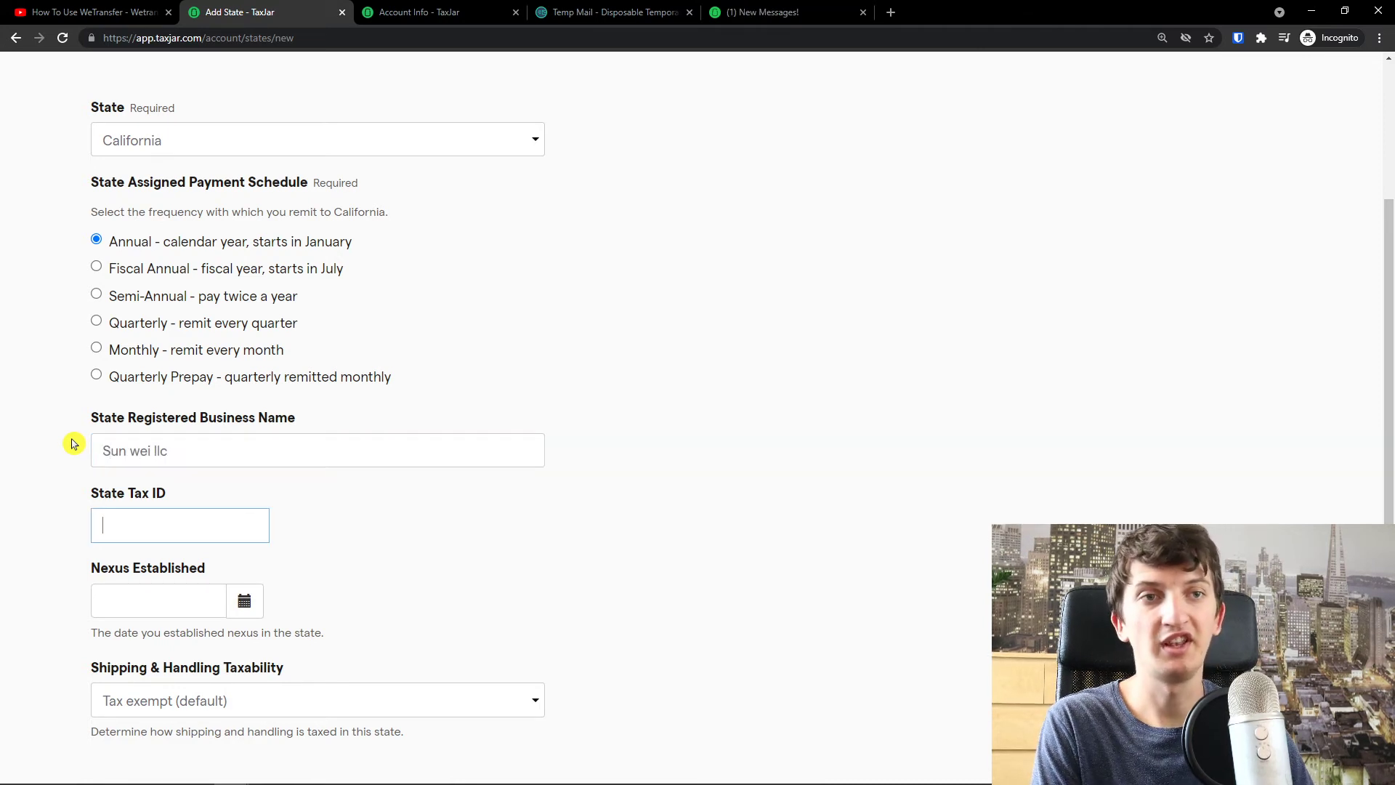
{"action": "scroll", "coordinate": [109, 458], "scroll_direction": "down", "scroll_amount": 1}
{"action": "left_click", "coordinate": [244, 537]}
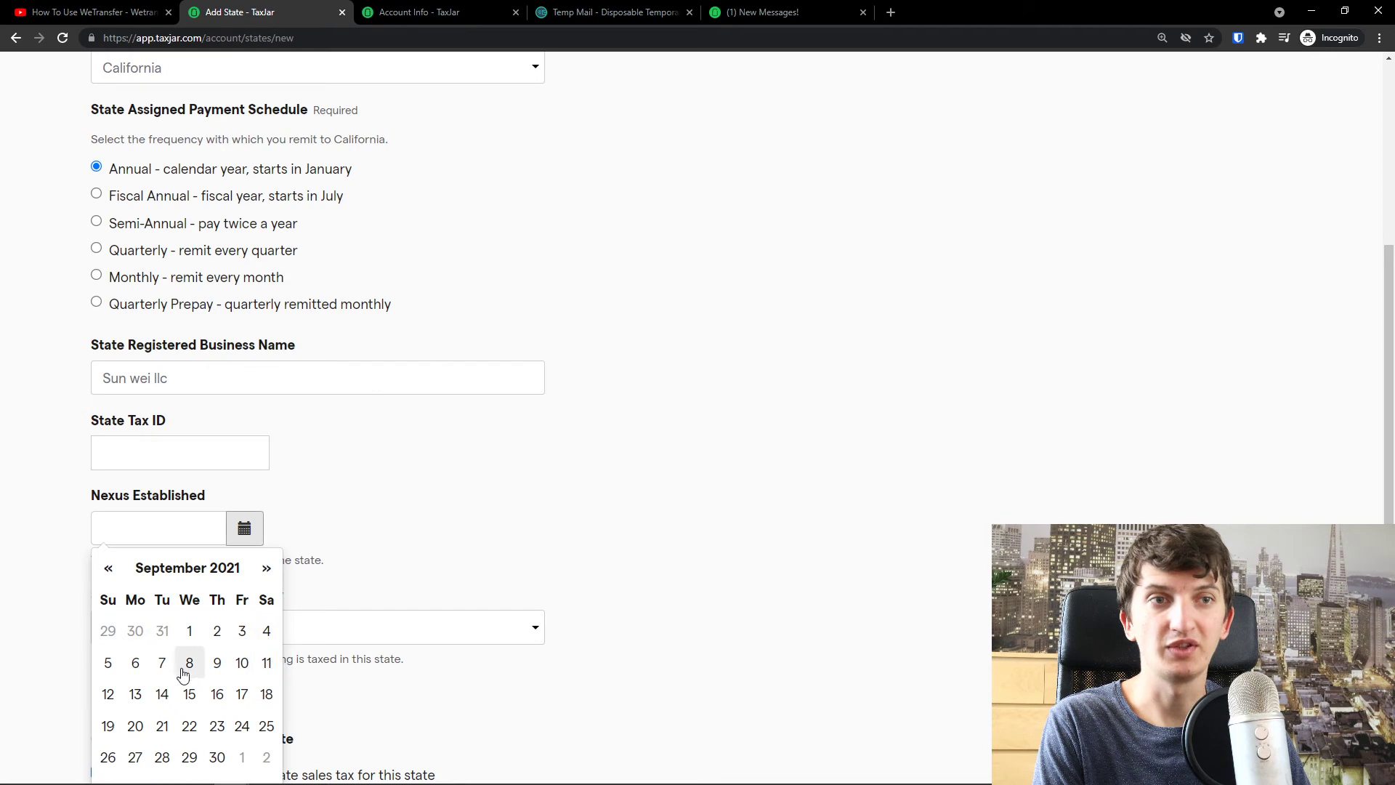
{"action": "left_click", "coordinate": [162, 726]}
Leave shipping and handling as Tax exempt after trying Fully taxed, and save California's nexus.
{"action": "scroll", "coordinate": [374, 571], "scroll_direction": "down", "scroll_amount": 1}
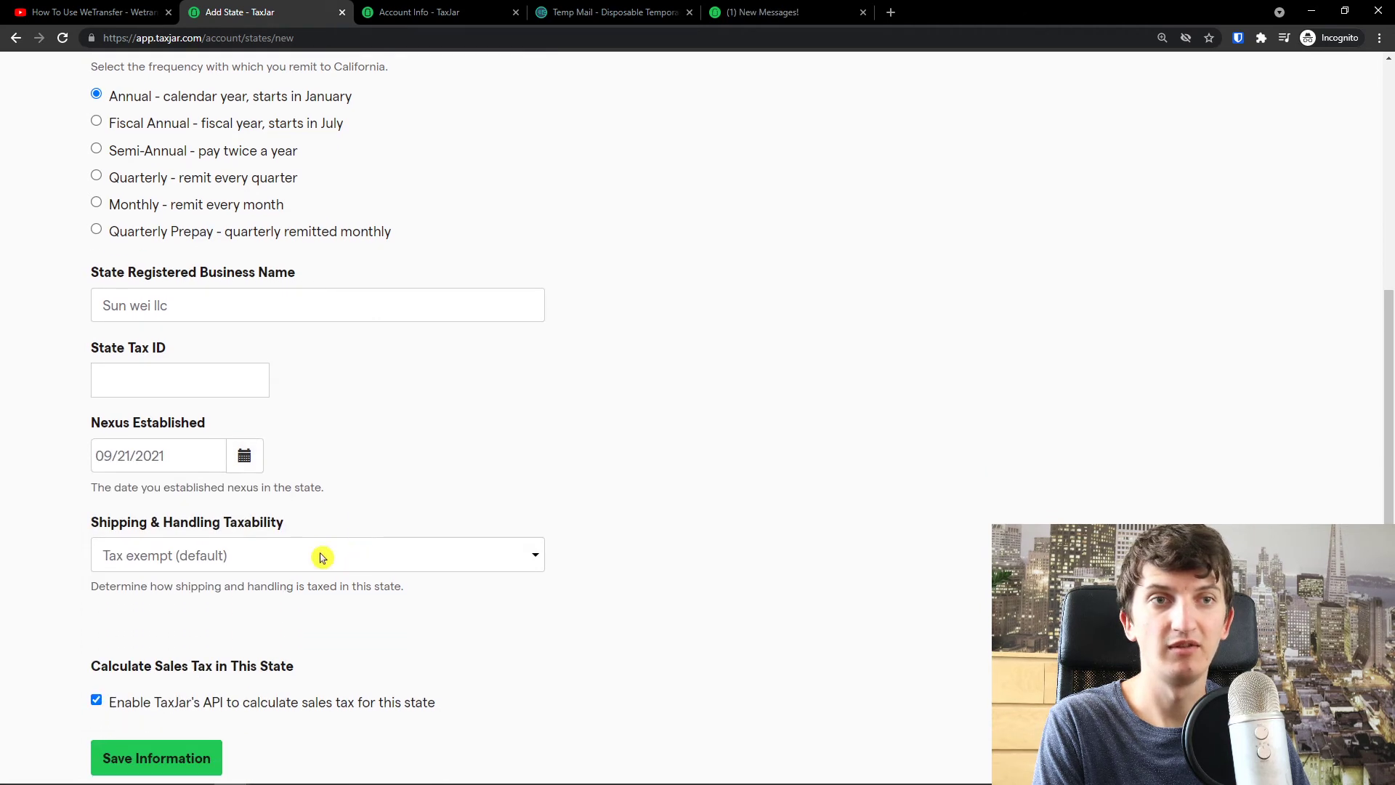
{"action": "left_click", "coordinate": [274, 554]}
{"action": "left_click", "coordinate": [277, 555]}
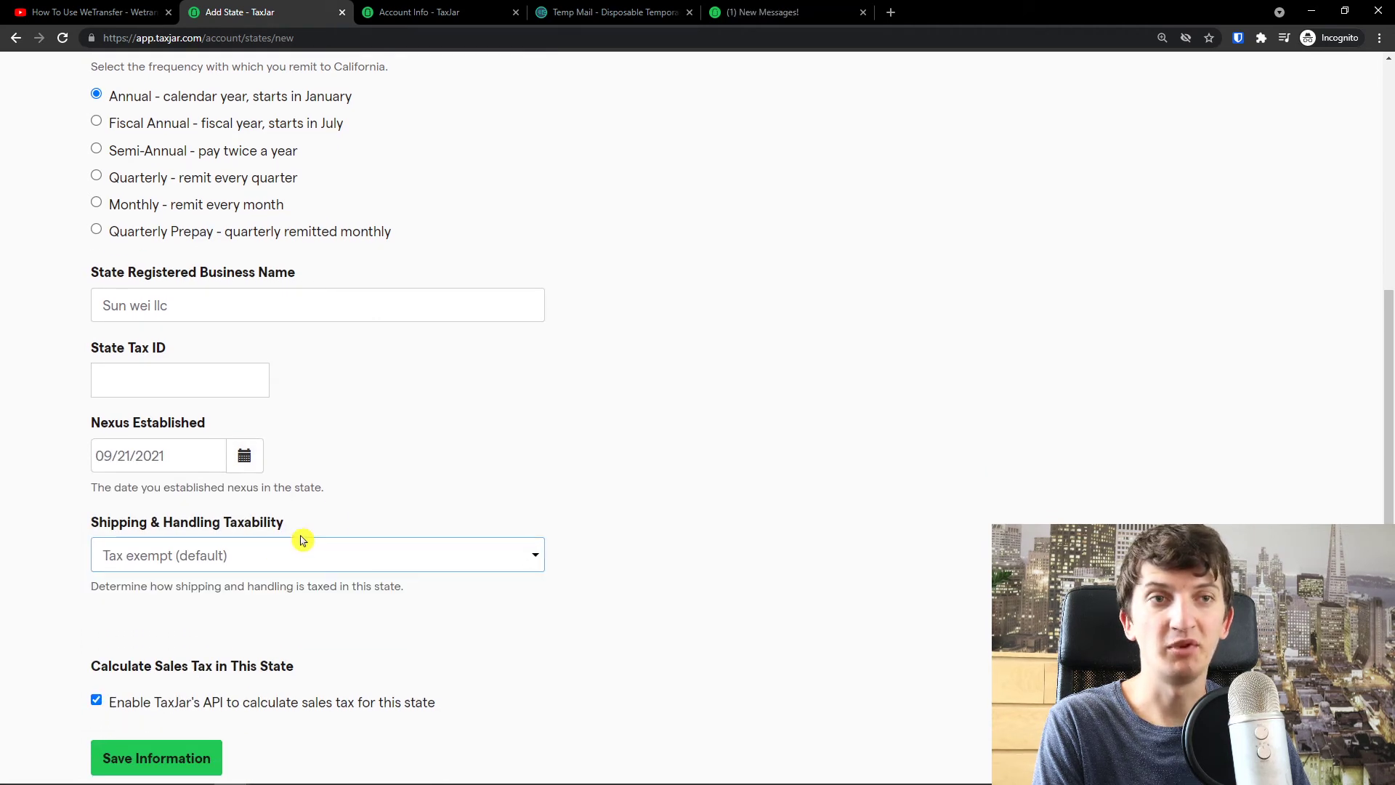
{"action": "left_click", "coordinate": [308, 556]}
{"action": "left_click", "coordinate": [262, 603]}
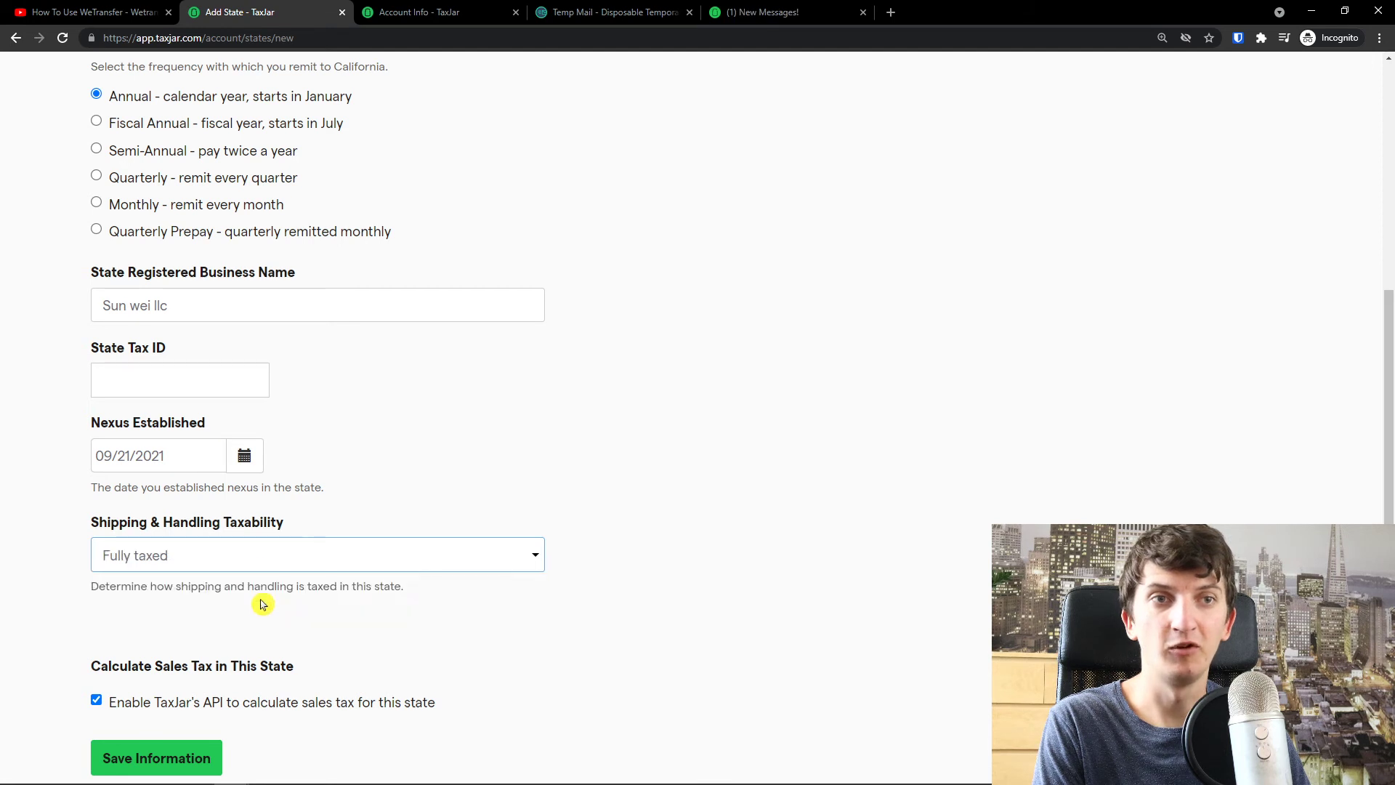
{"action": "left_click", "coordinate": [261, 558]}
{"action": "left_click", "coordinate": [241, 585]}
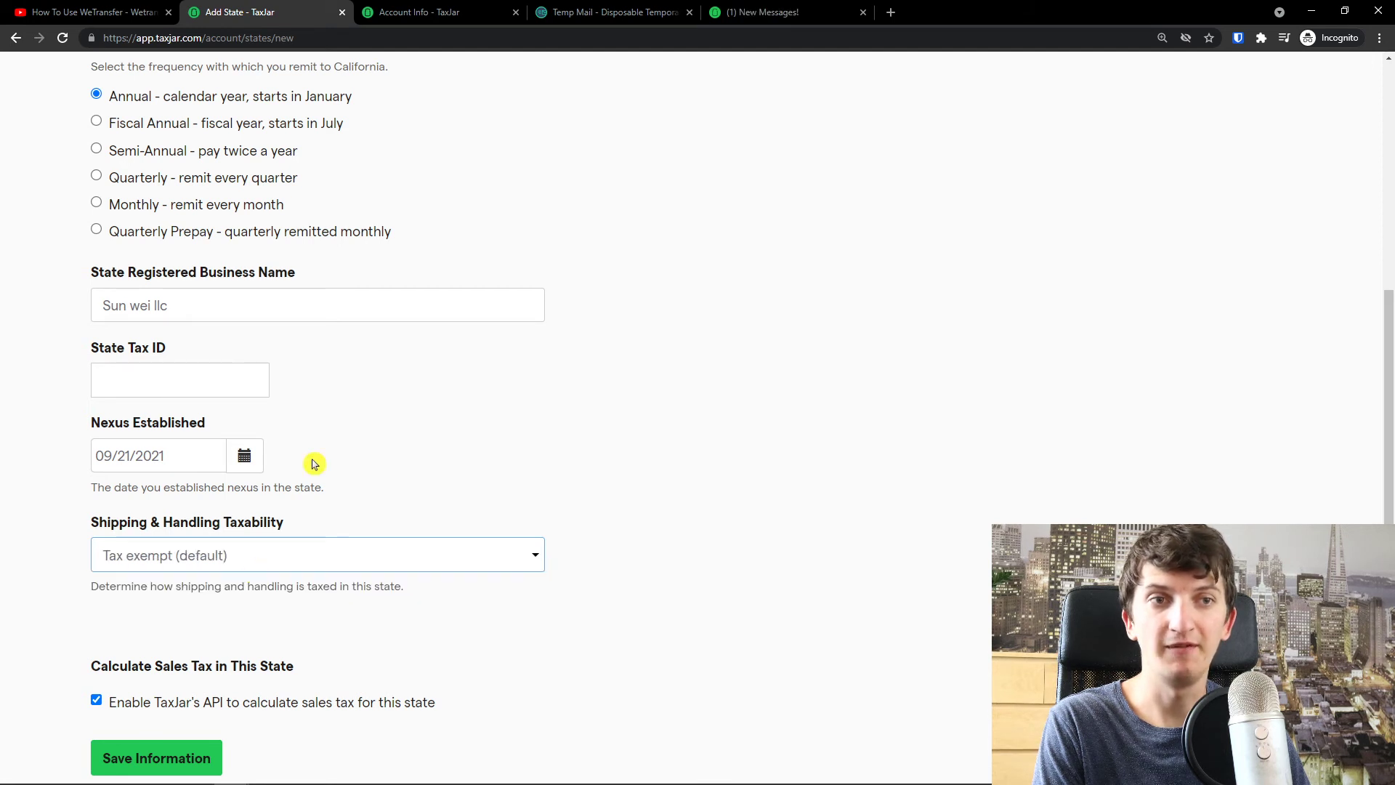
{"action": "scroll", "coordinate": [320, 461], "scroll_direction": "down", "scroll_amount": 1}
{"action": "left_click", "coordinate": [196, 720]}
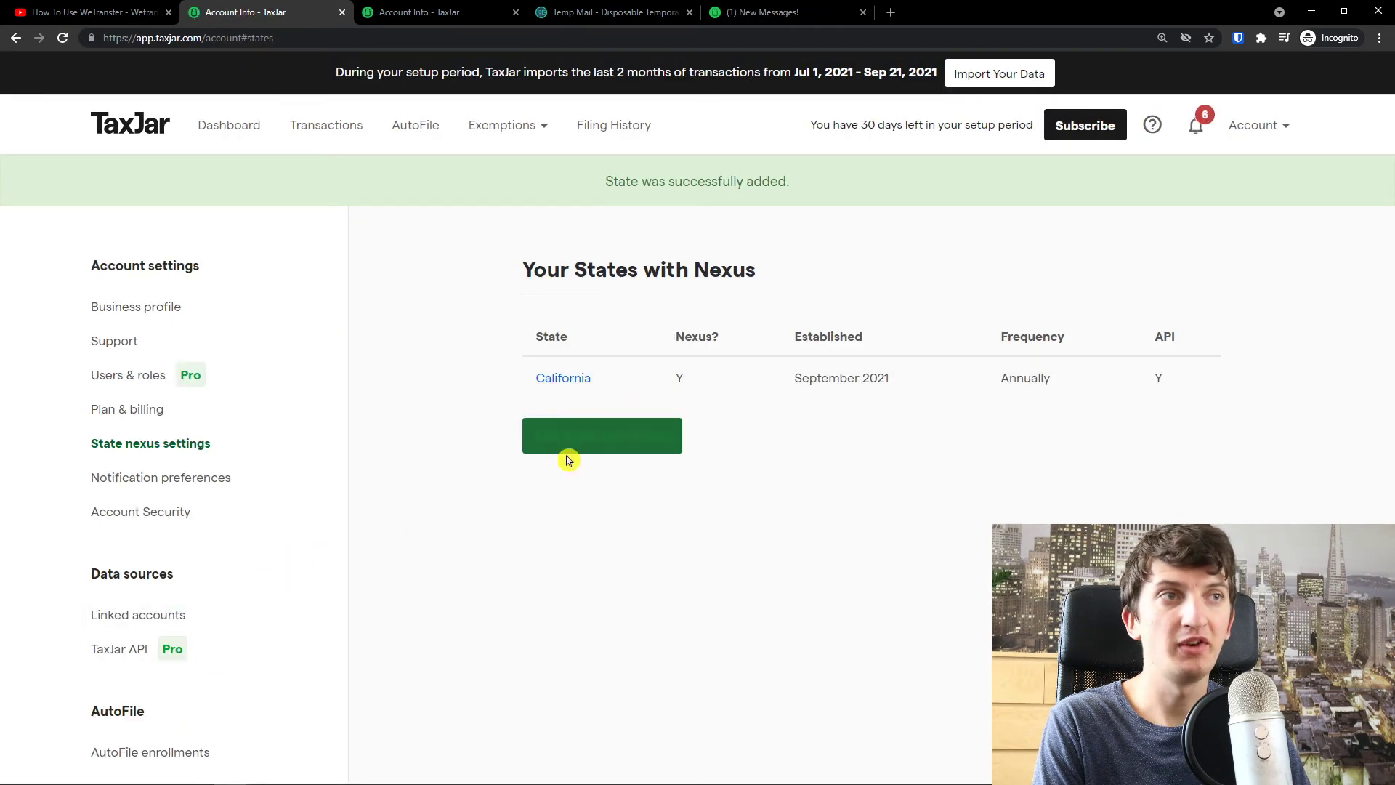
Back out of a new Add State form, then view notification preferences, account security, and Linked Accounts.
{"action": "left_click", "coordinate": [592, 452]}
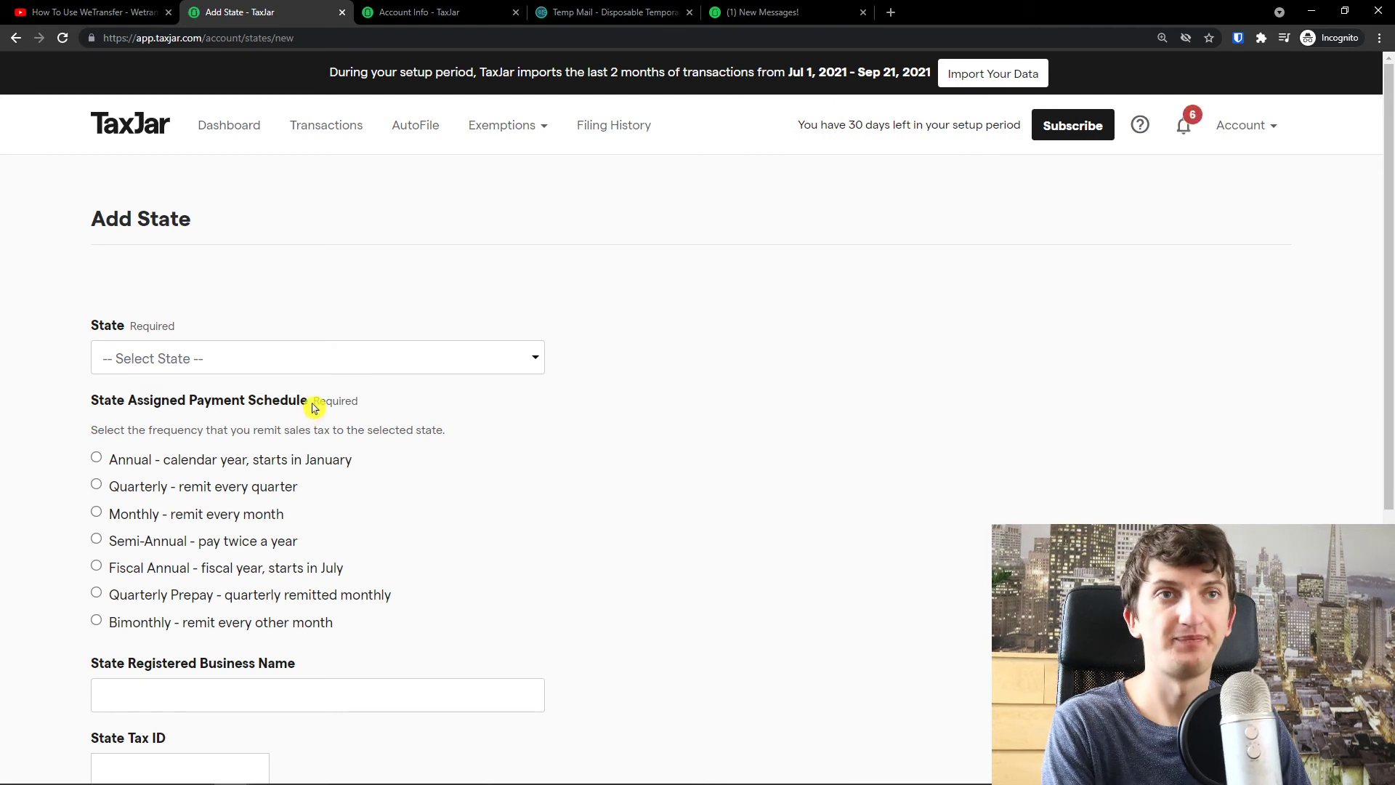
{"action": "left_click", "coordinate": [15, 38]}
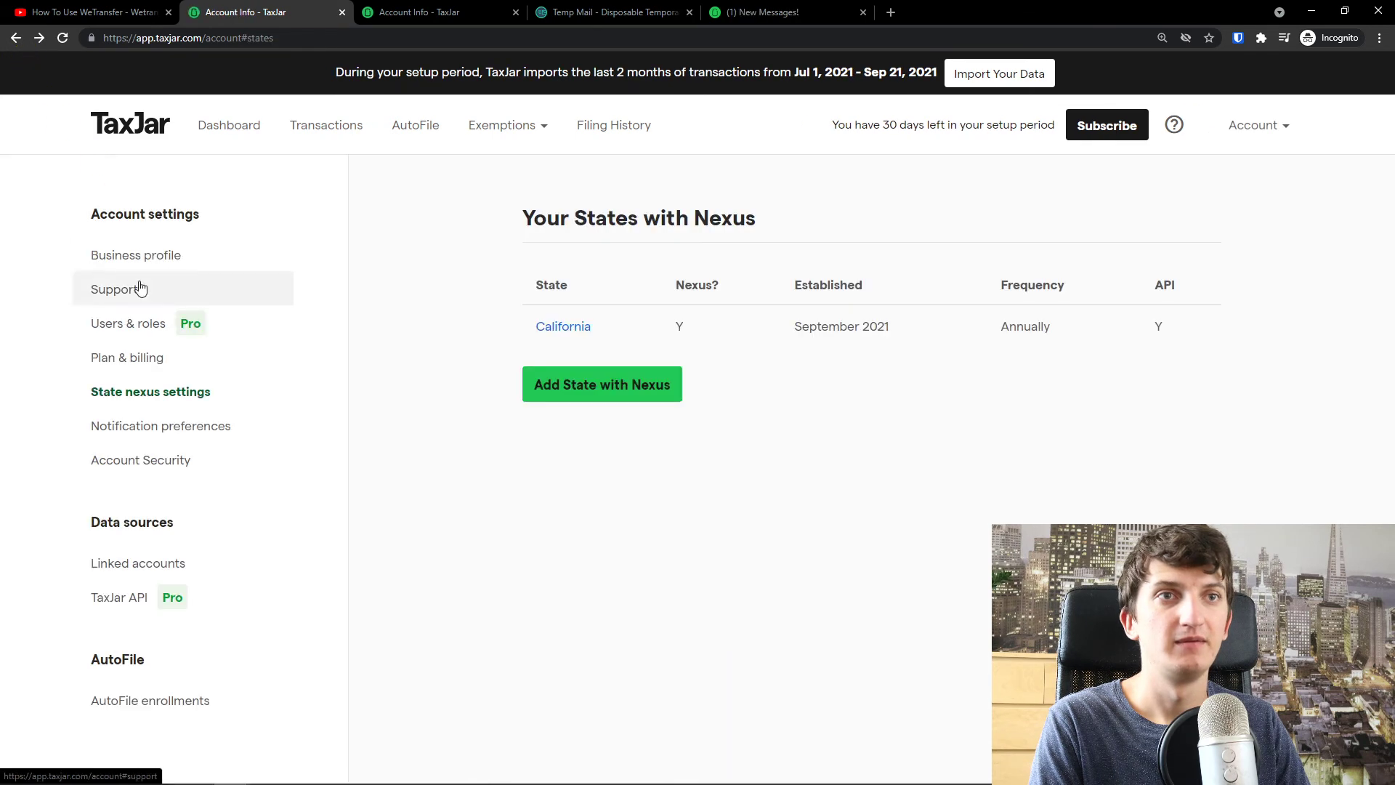
{"action": "left_click", "coordinate": [175, 434]}
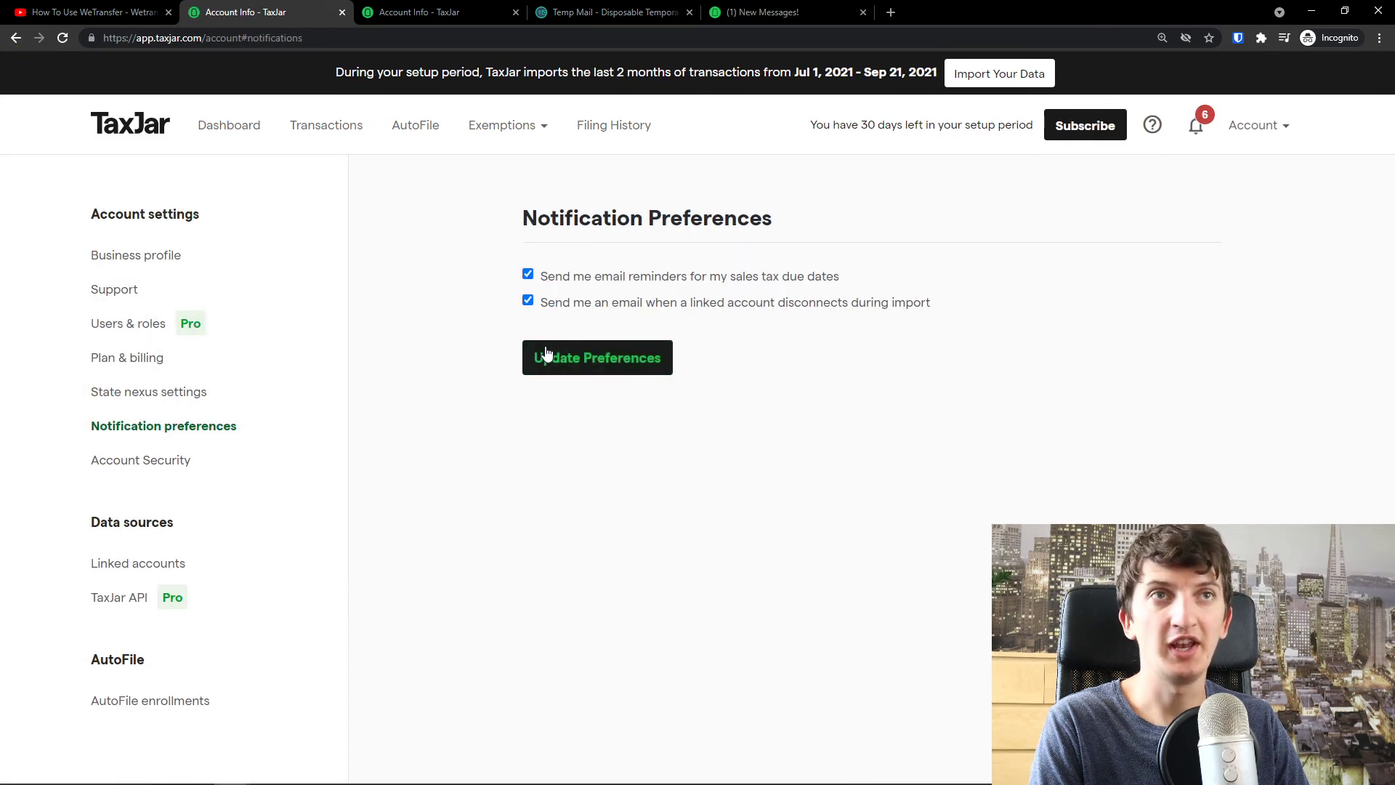
{"action": "left_click", "coordinate": [188, 466]}
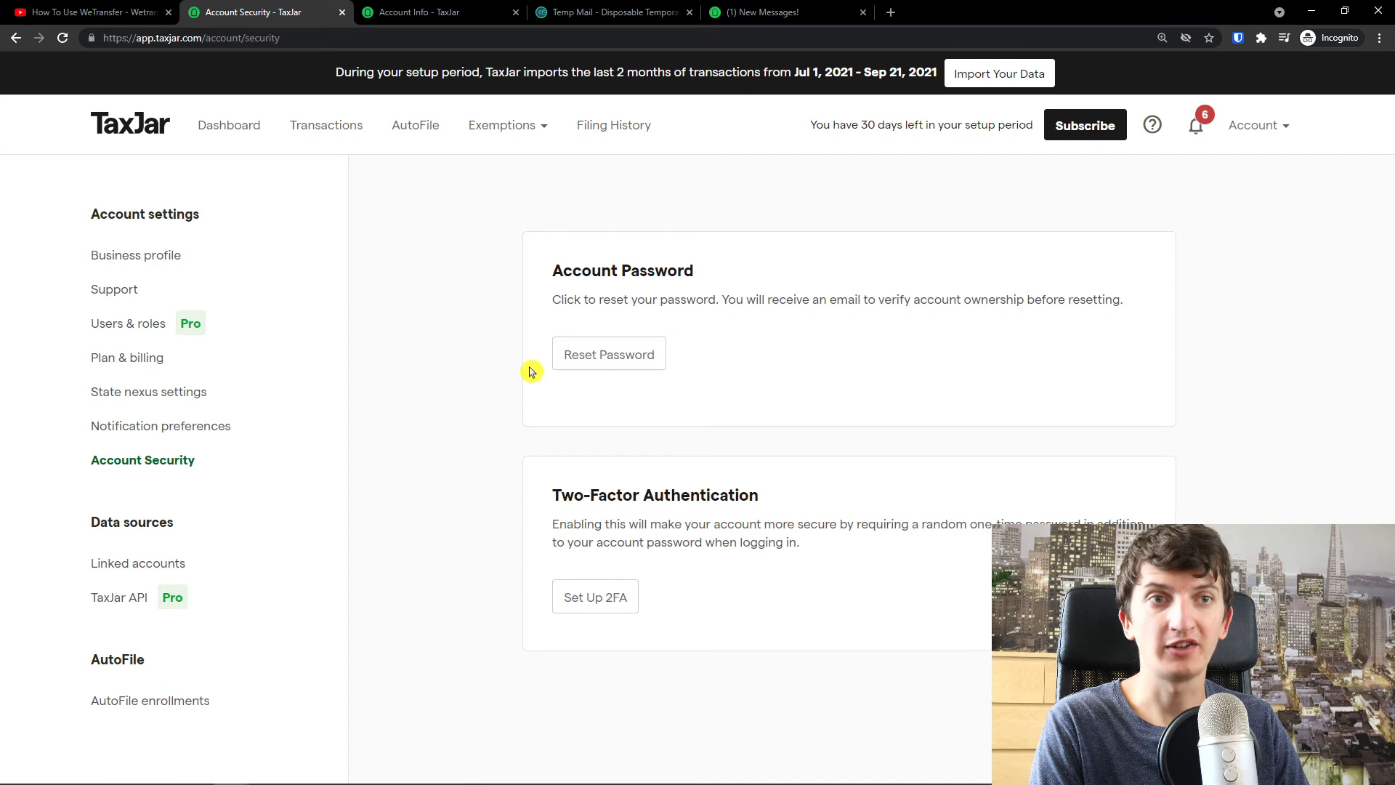
{"action": "left_click", "coordinate": [192, 564]}
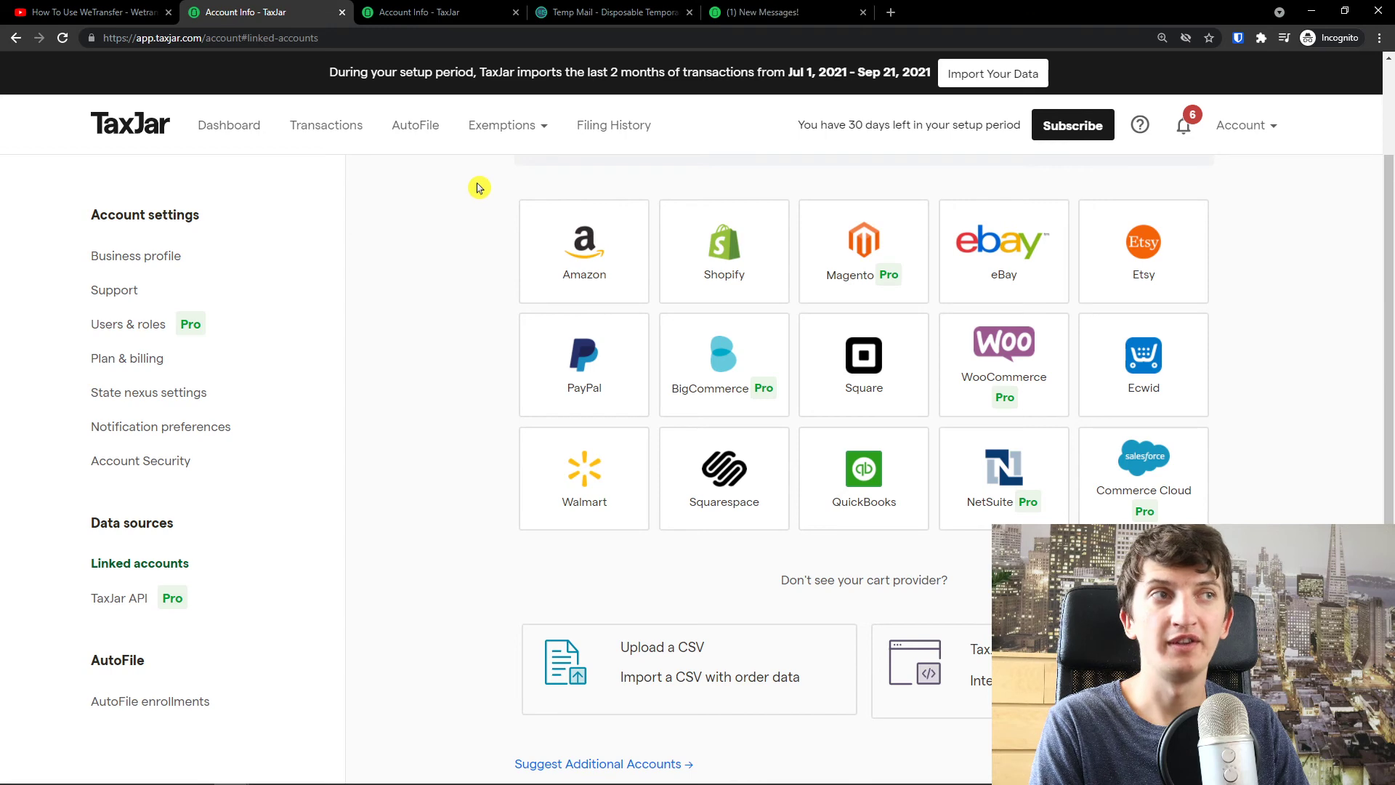
Begin a Shopify connection at the subdomain field, then check Transactions and reopen the $35.00-per-filing AutoFile overview.
{"action": "left_click", "coordinate": [700, 283]}
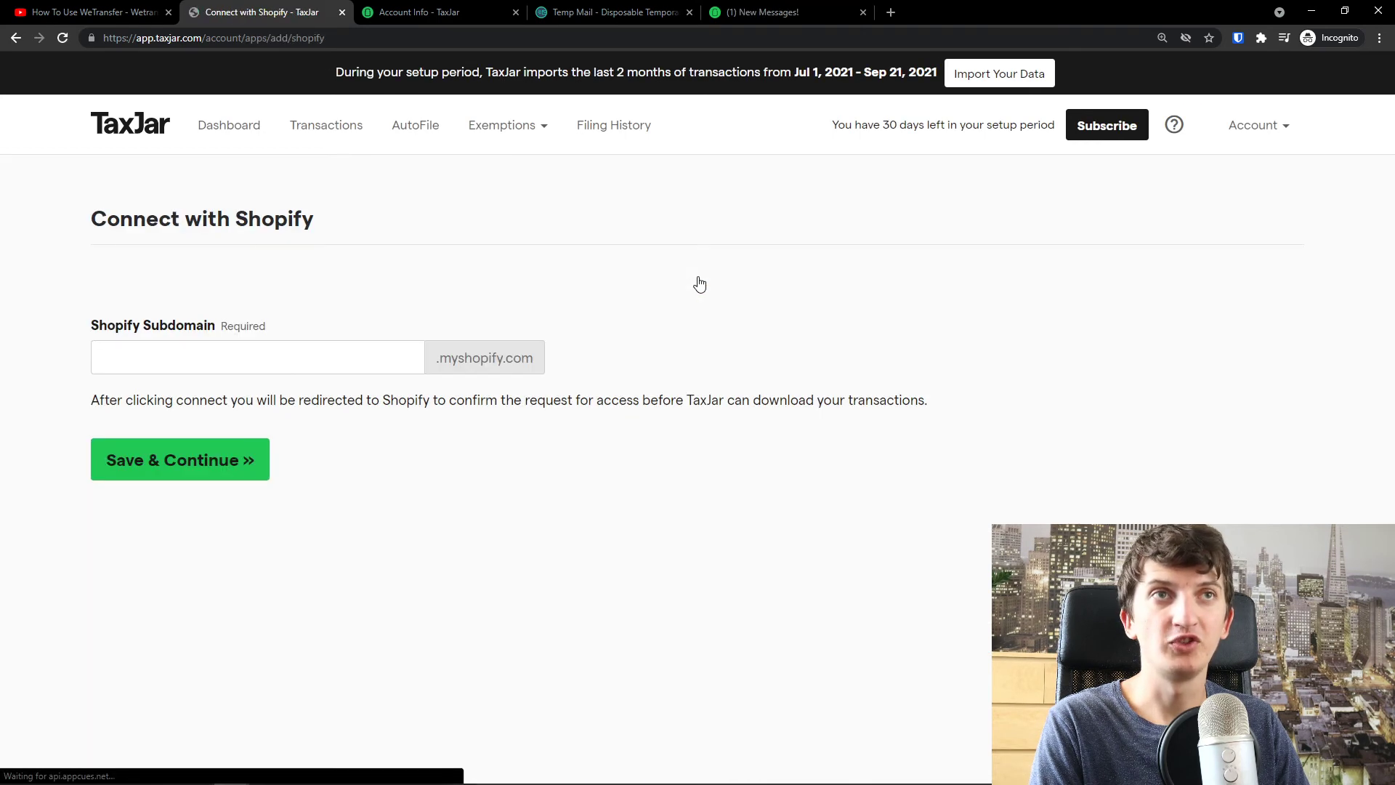
{"action": "left_click", "coordinate": [313, 357]}
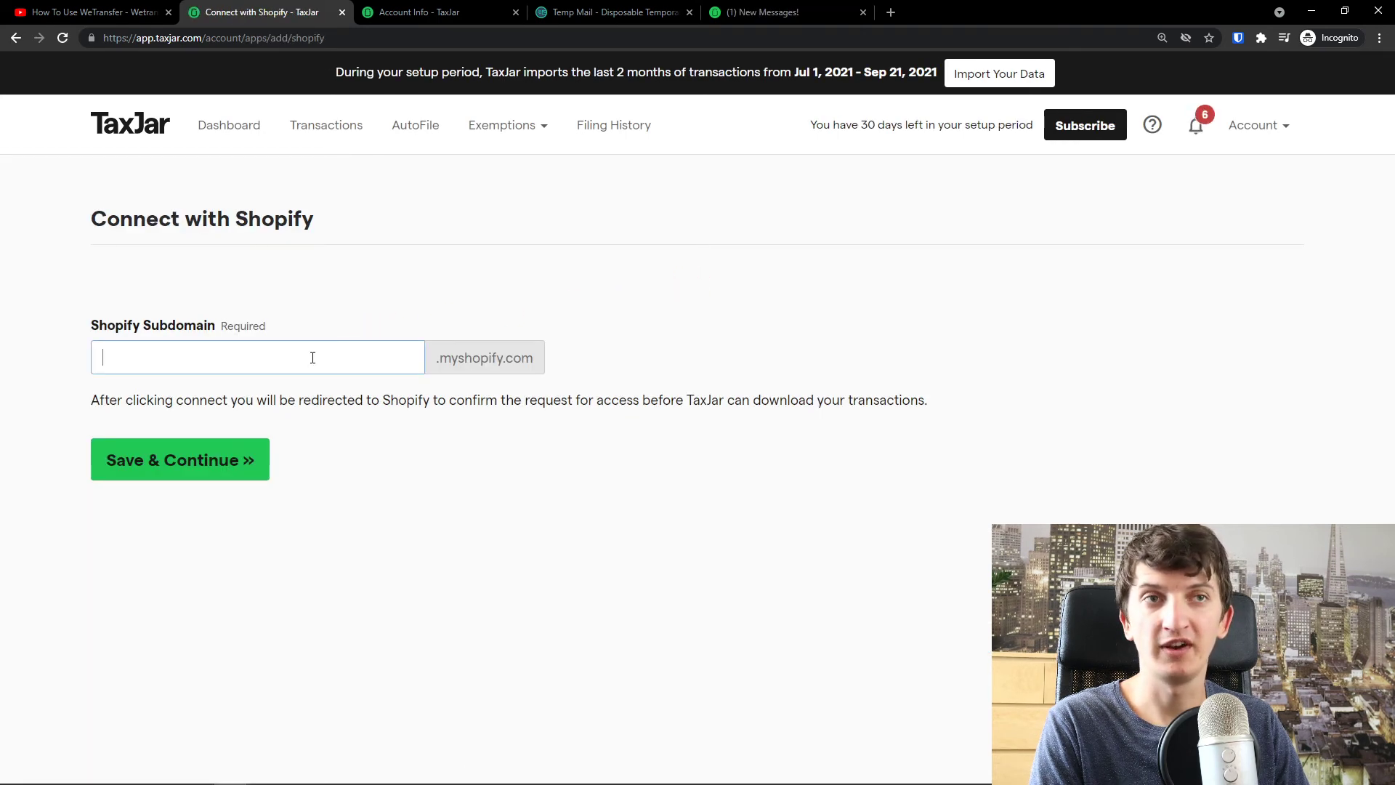
{"action": "left_click", "coordinate": [313, 126]}
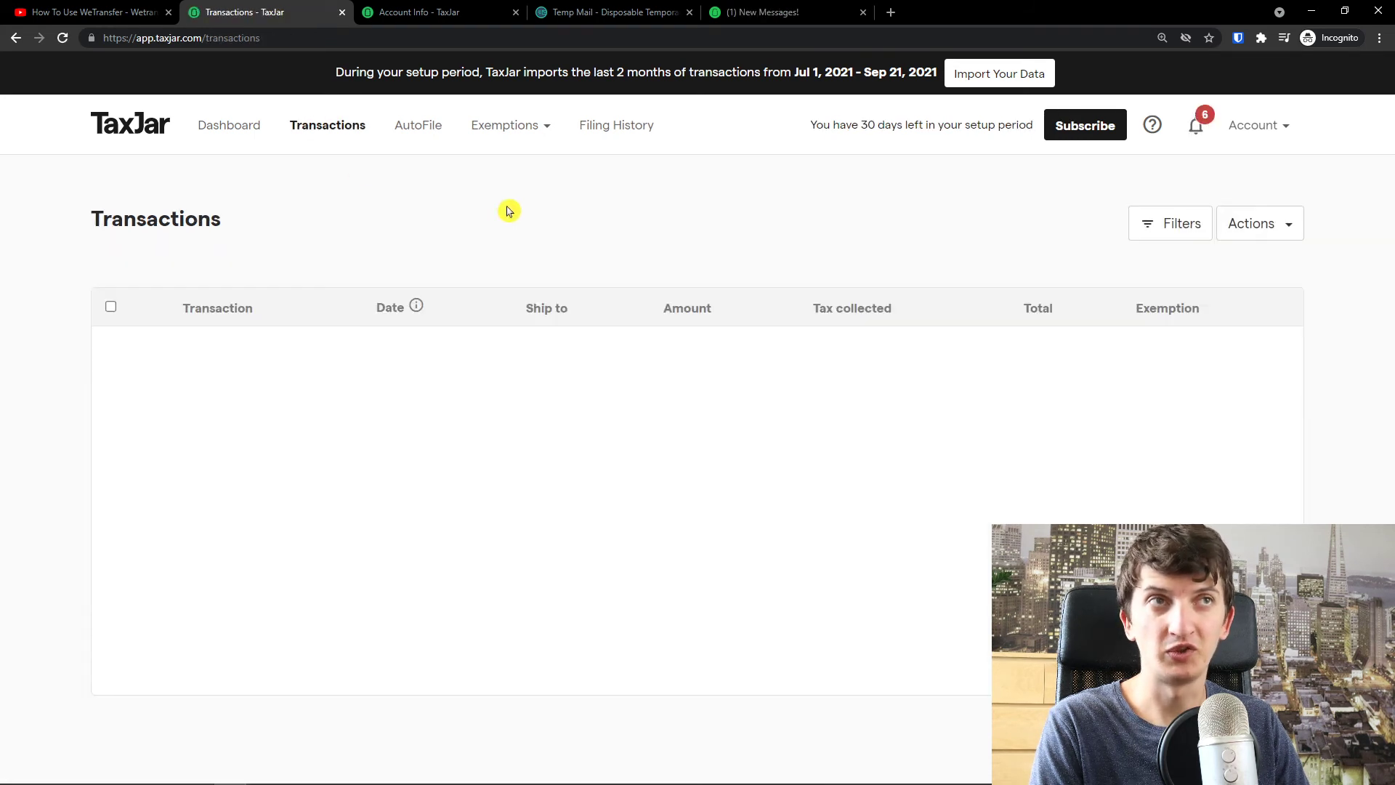
{"action": "left_click", "coordinate": [428, 135]}
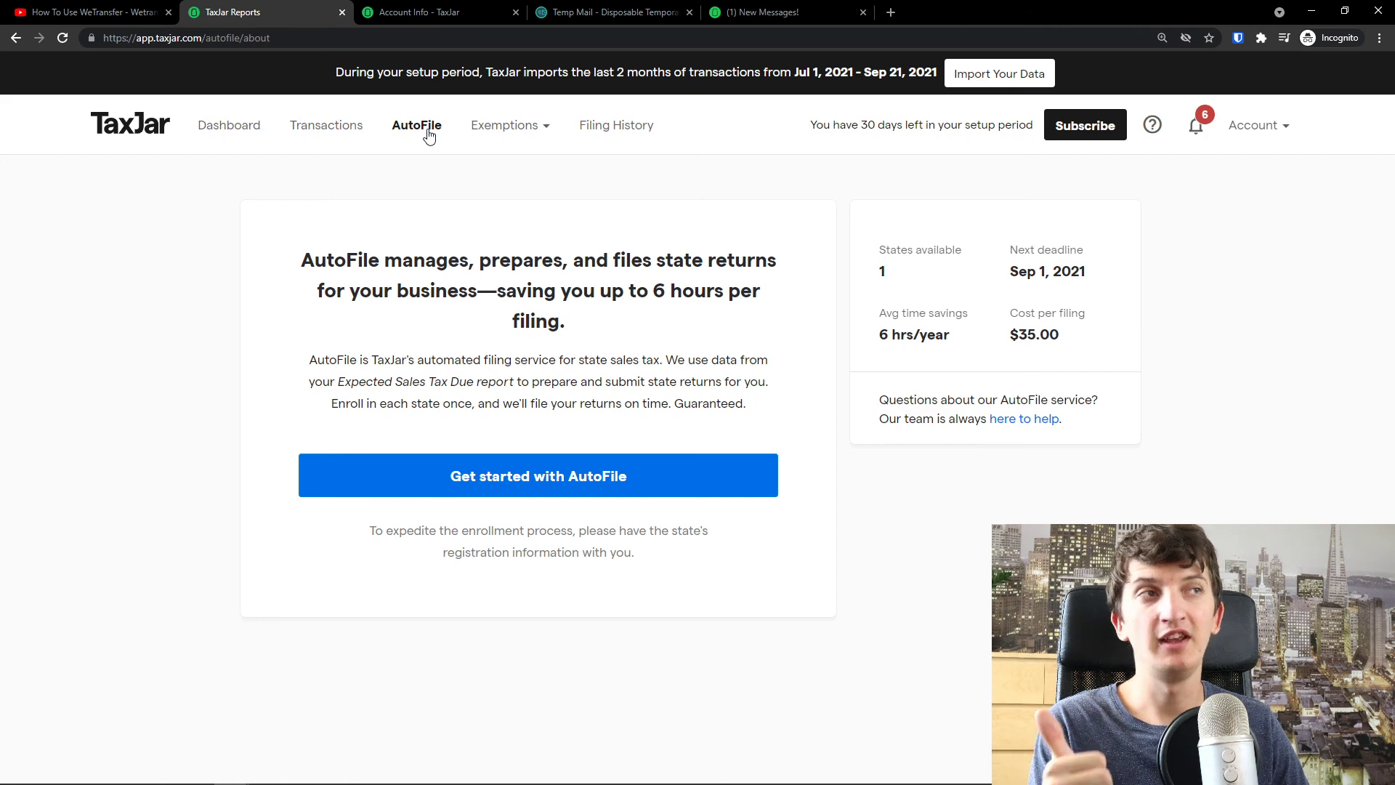
From Account > State settings, start another Add State form, leaving the State list unchosen.
{"action": "left_click", "coordinate": [1272, 135]}
{"action": "left_click", "coordinate": [1219, 393]}
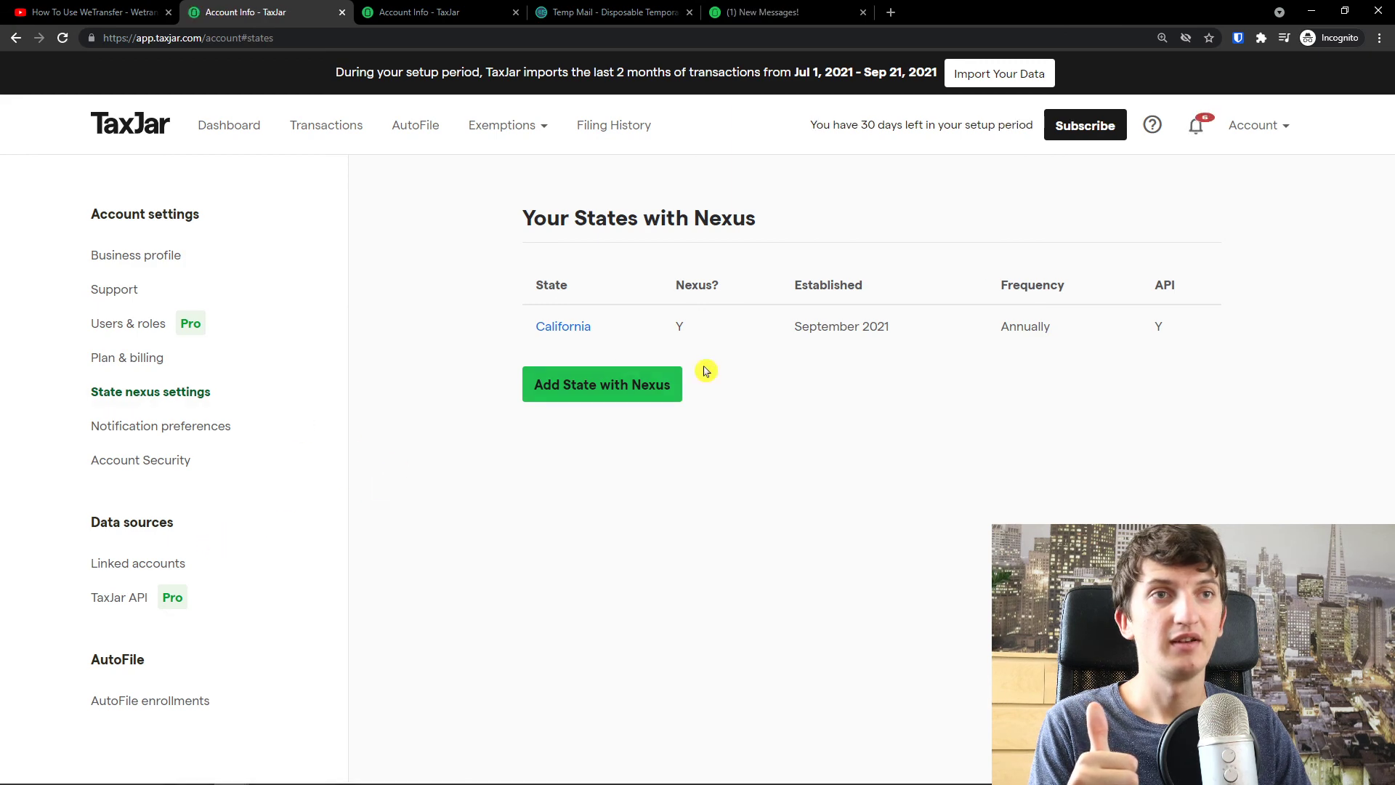
{"action": "left_click", "coordinate": [602, 391]}
{"action": "left_click", "coordinate": [370, 369]}
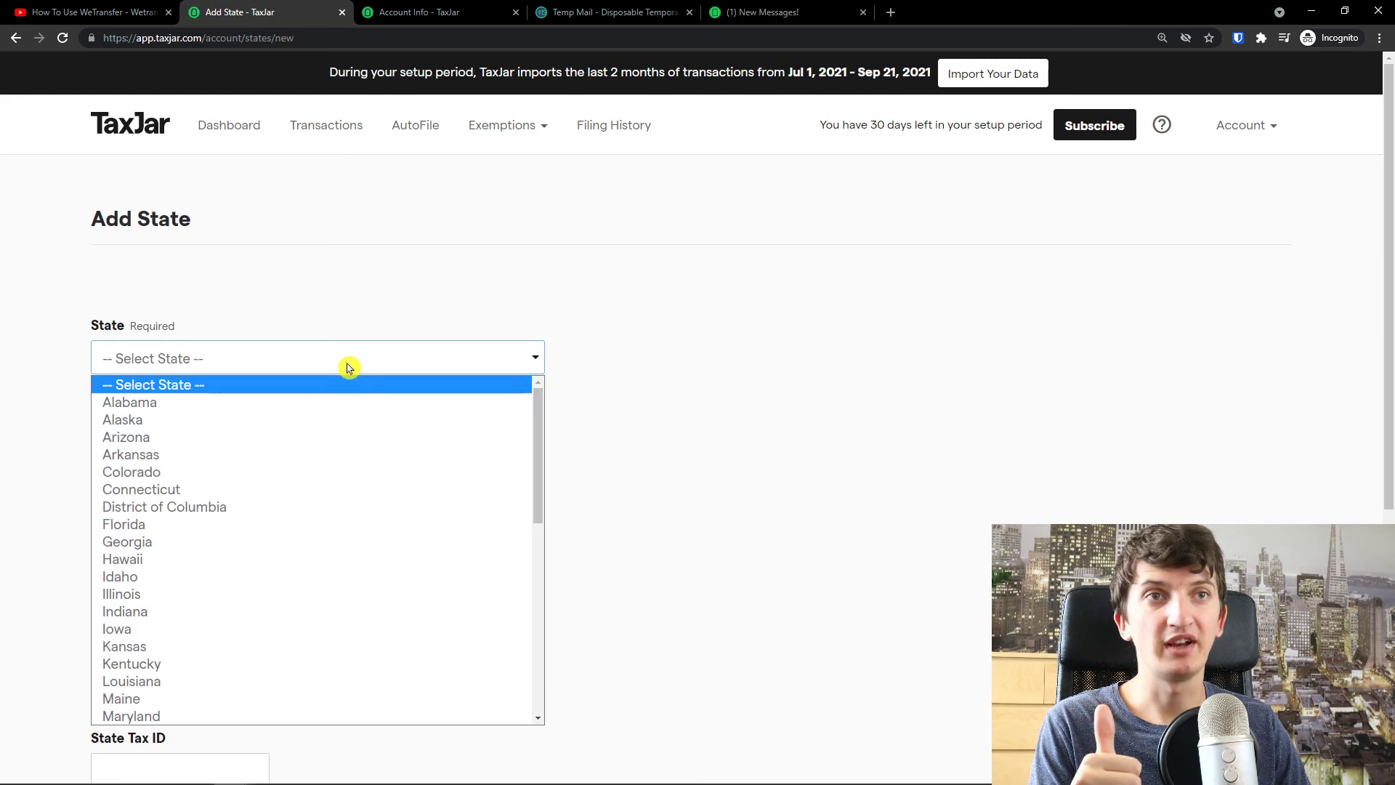
{"action": "scroll", "coordinate": [367, 492], "scroll_direction": "down", "scroll_amount": 5}
{"action": "left_click", "coordinate": [673, 458]}
Scroll the blank form, clicking into the business name and State Tax ID fields without entering anything.
{"action": "scroll", "coordinate": [663, 458], "scroll_direction": "down", "scroll_amount": 1}
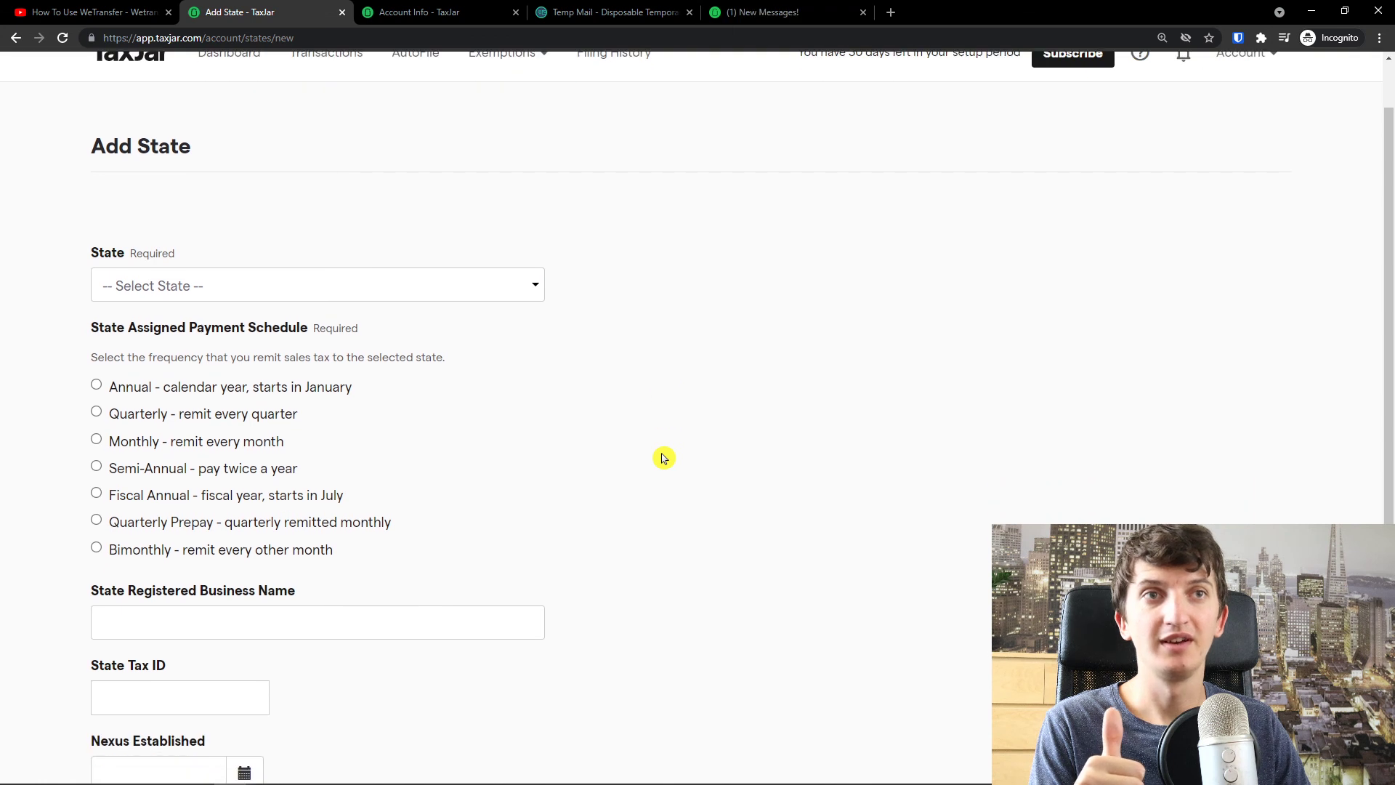
{"action": "scroll", "coordinate": [662, 458], "scroll_direction": "down", "scroll_amount": 1}
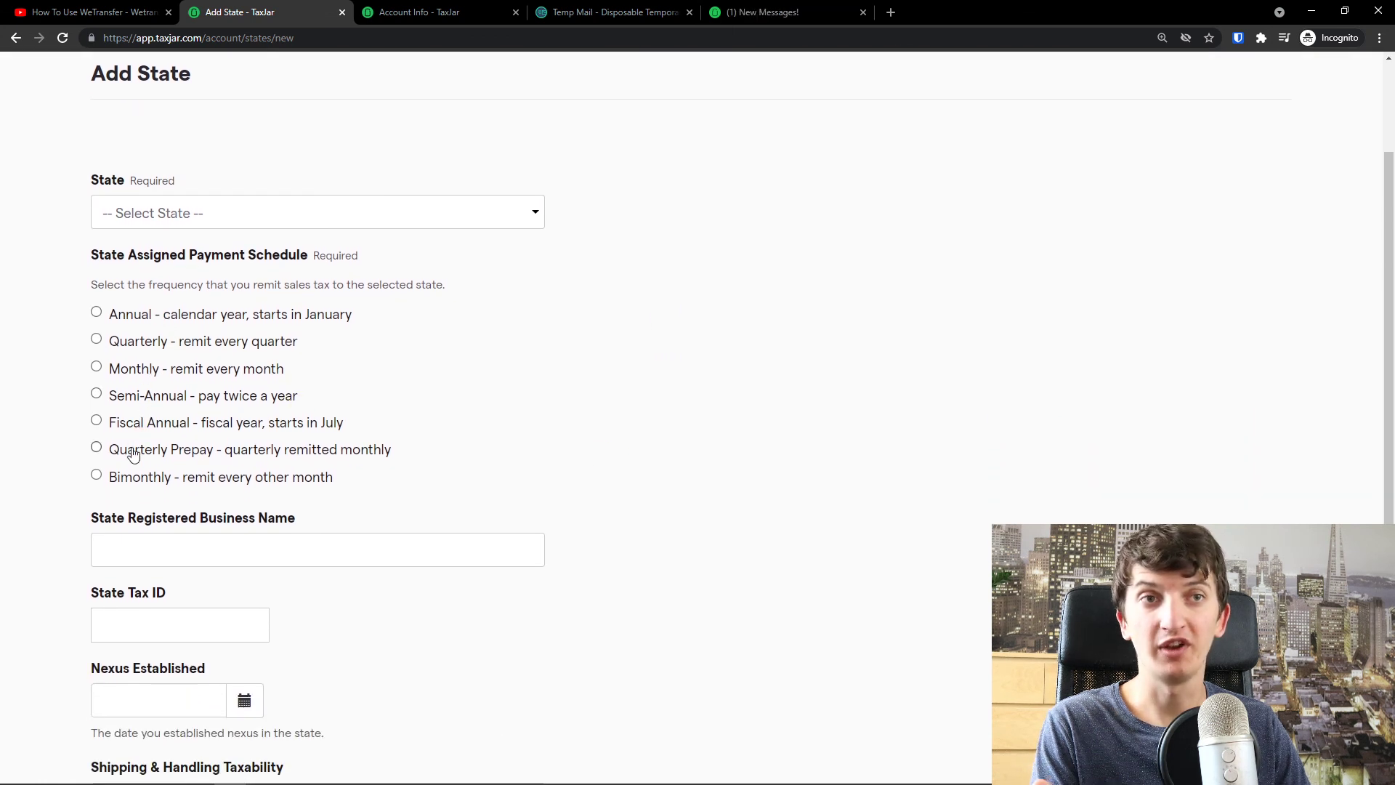
{"action": "right_click", "coordinate": [614, 463]}
{"action": "scroll", "coordinate": [538, 476], "scroll_direction": "down", "scroll_amount": 1}
{"action": "left_click", "coordinate": [525, 476]}
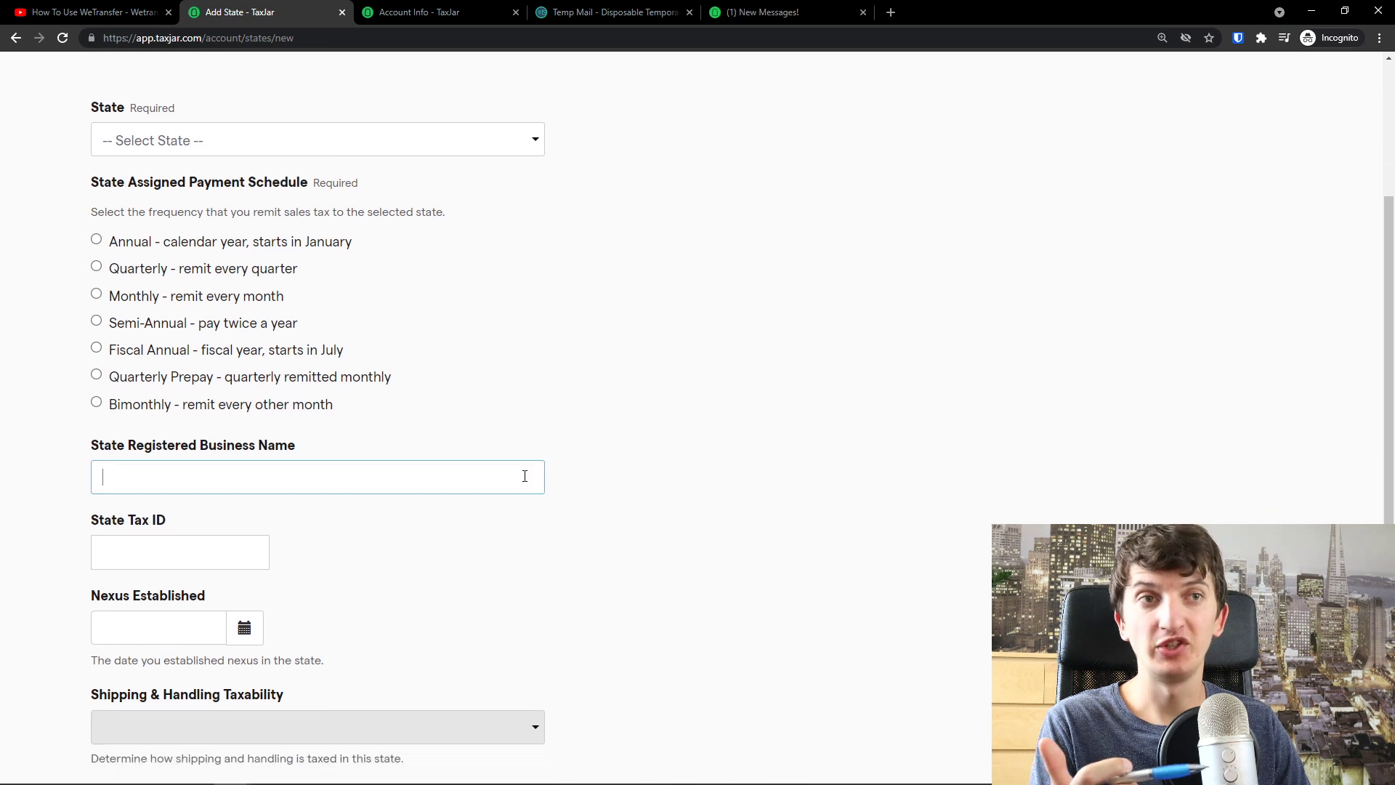
{"action": "scroll", "coordinate": [525, 476], "scroll_direction": "down", "scroll_amount": 1}
{"action": "left_click", "coordinate": [211, 489]}
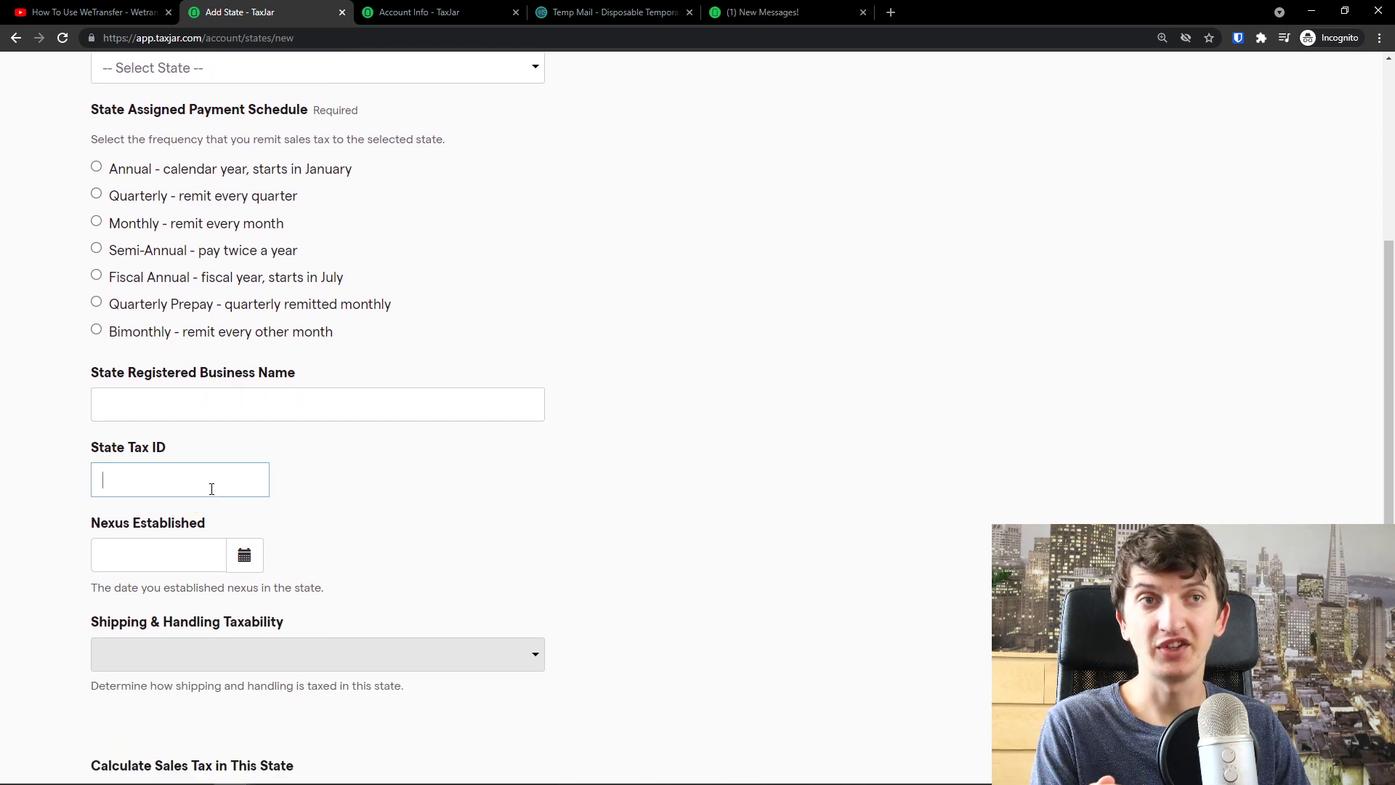
{"action": "scroll", "coordinate": [338, 494], "scroll_direction": "up", "scroll_amount": 4}
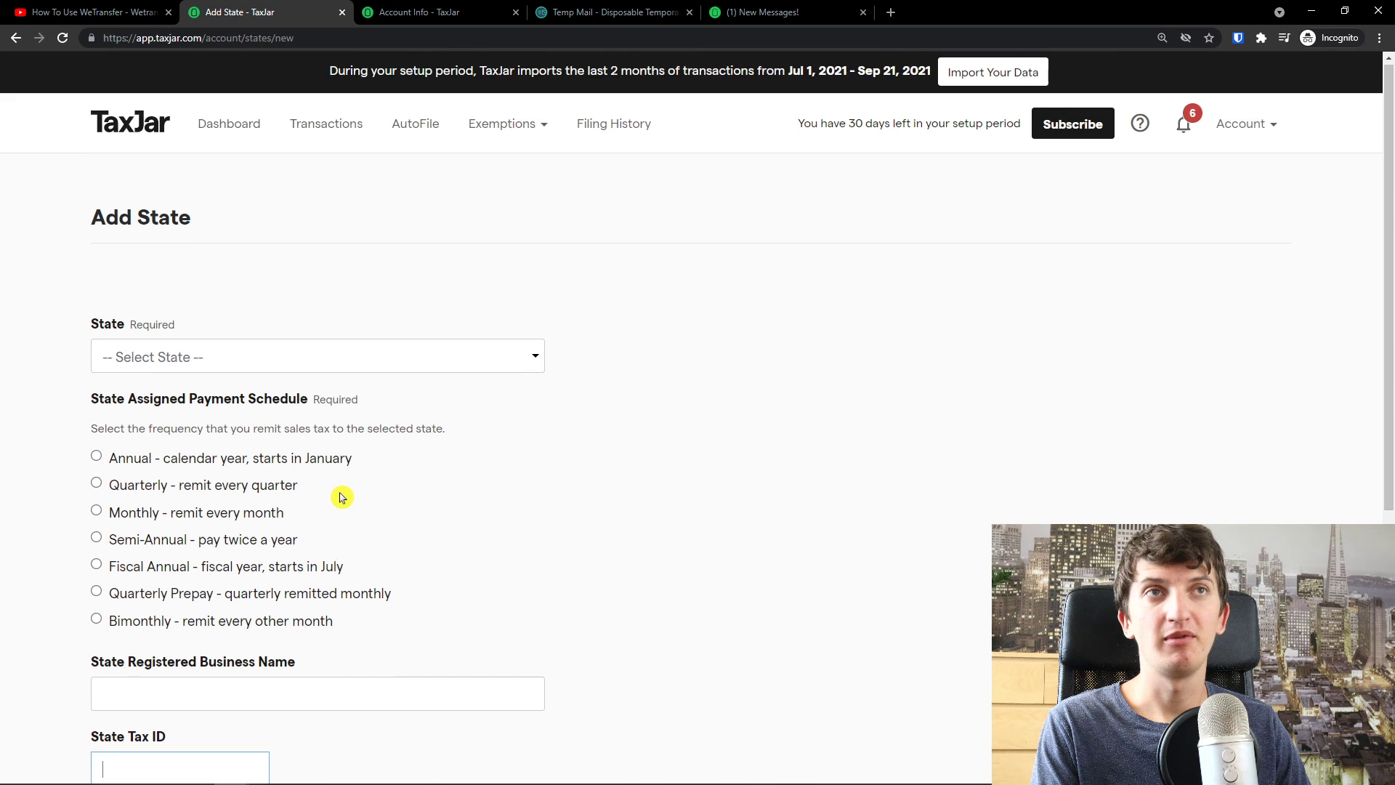